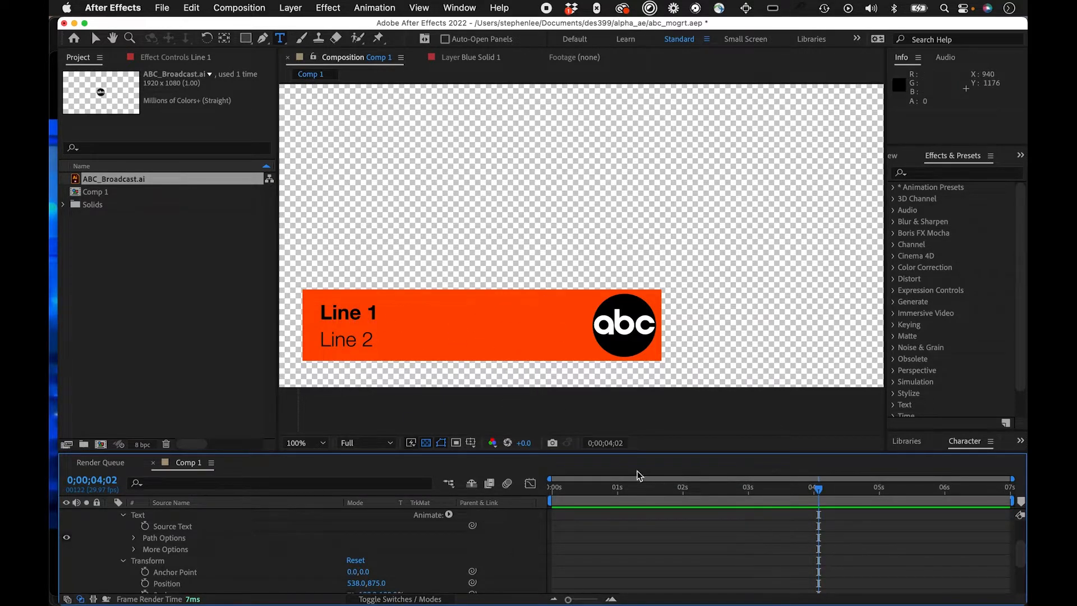
Scrub through Comp 1 to review the lower third animation, and return to the first frame.
left_click_drag(657, 491, 797, 489)
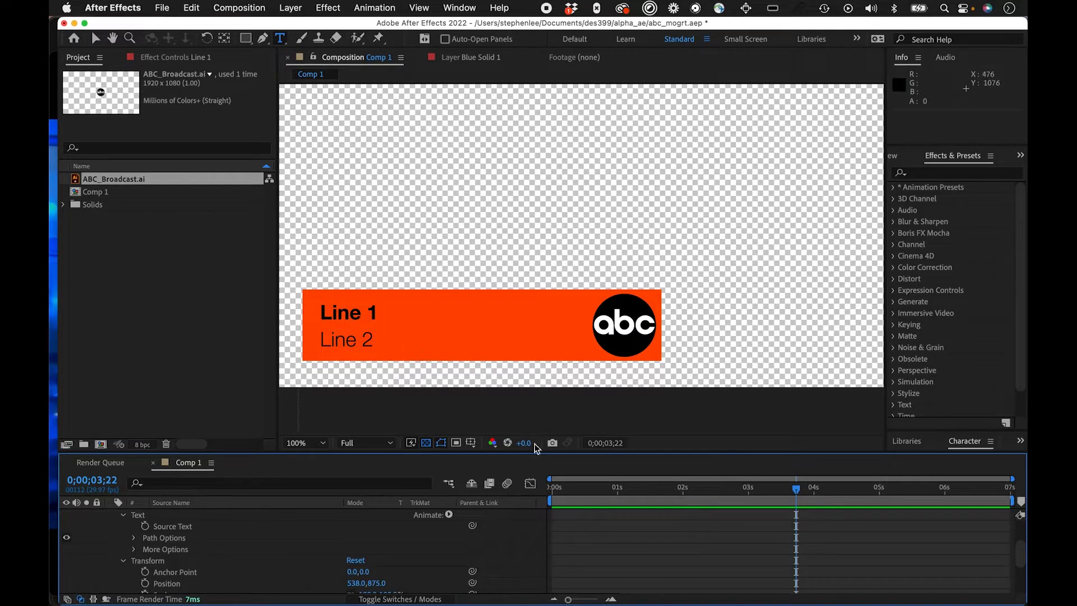
mouse_move(732, 498)
left_mouse_down()
mouse_move(746, 499)
mouse_move(549, 498)
mouse_move(746, 501)
left_mouse_up()
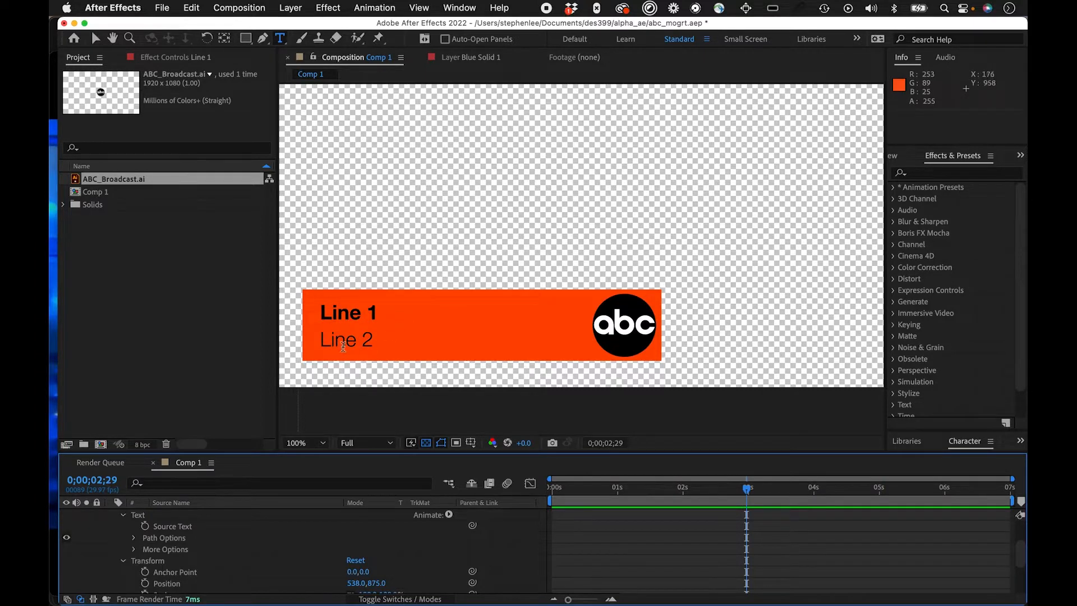
left_click(707, 488)
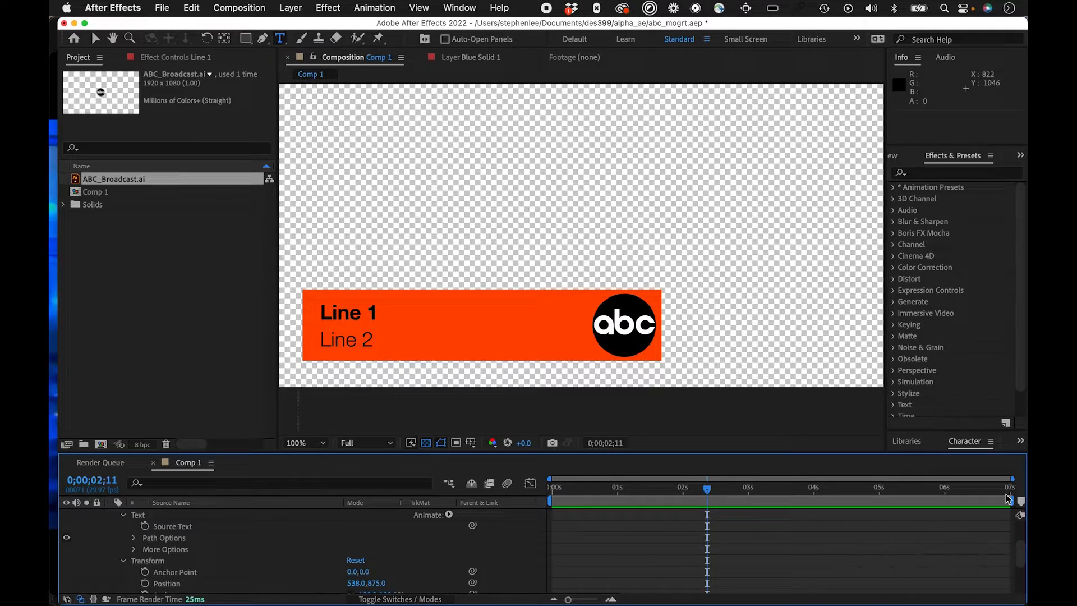
left_click(593, 488)
left_click(508, 483)
key("Home")
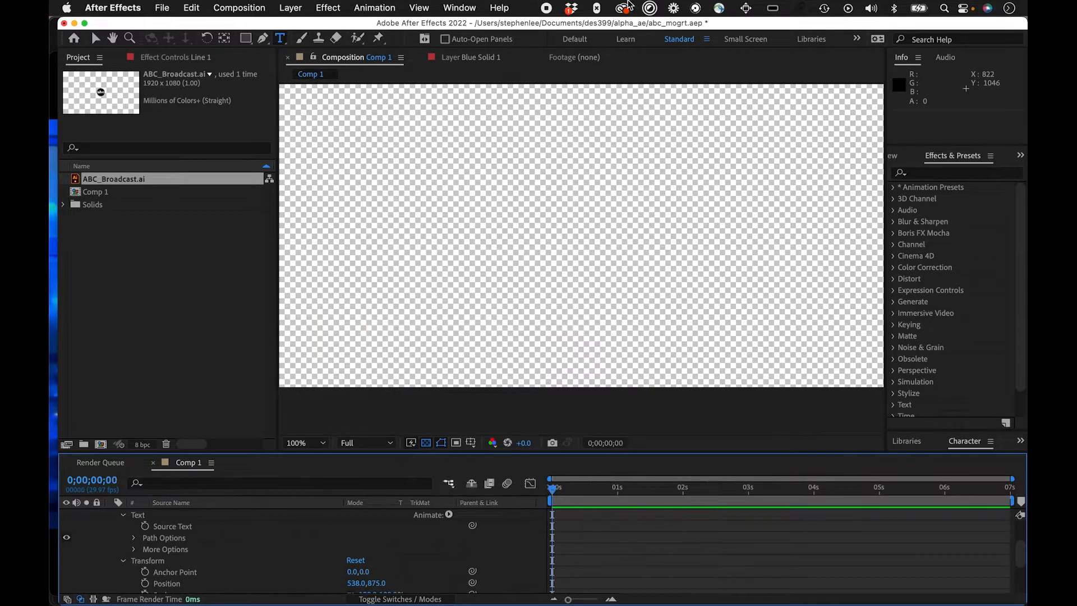
Show the Essential Graphics workspace area and set Comp 1 as the template's primary composition.
left_click(465, 8)
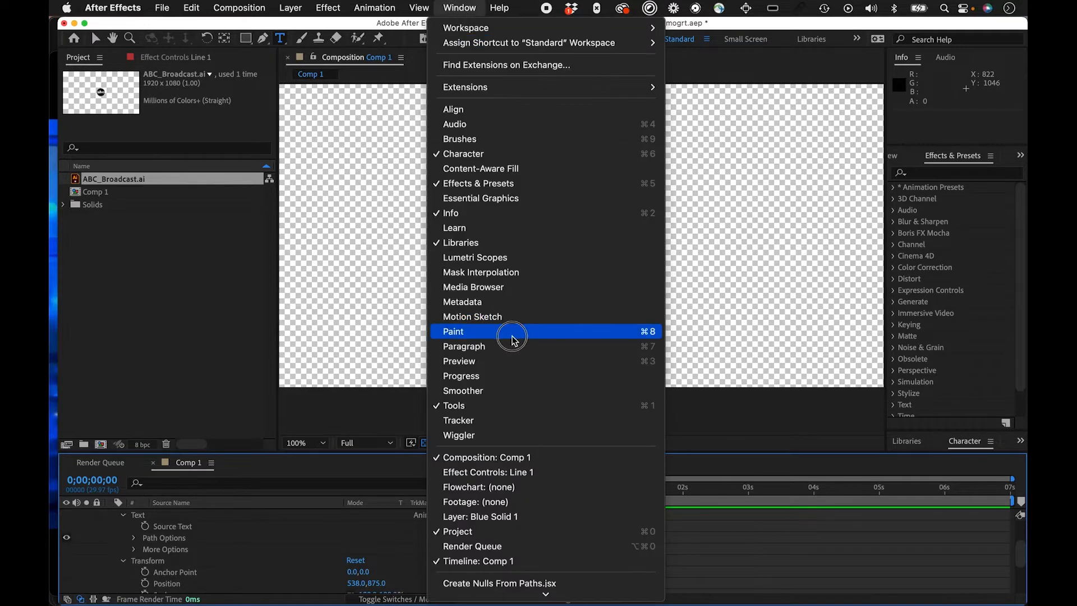
left_click(510, 200)
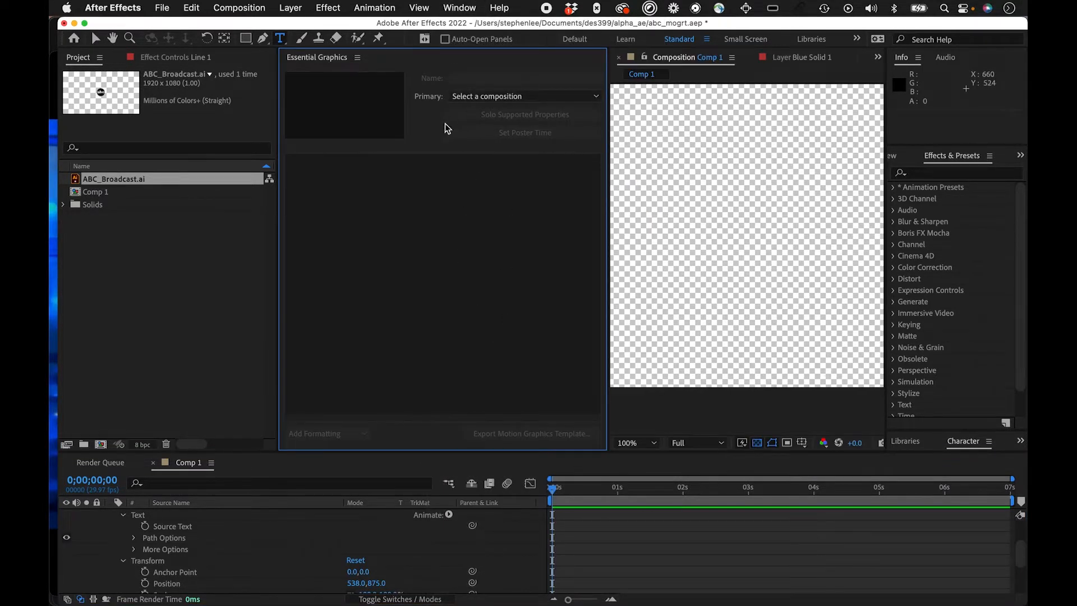
left_click(585, 97)
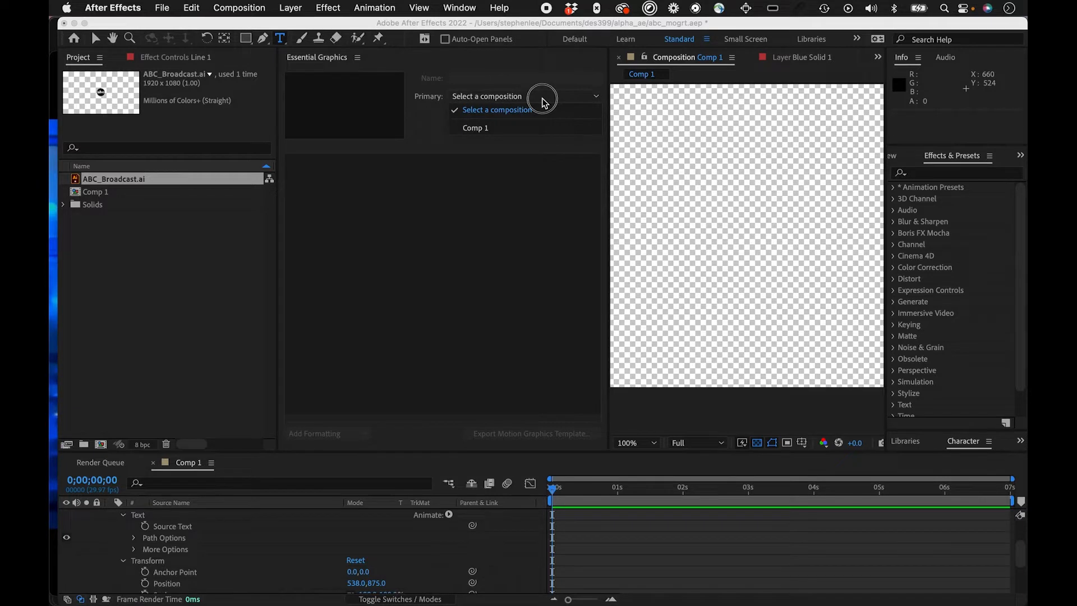
left_click(493, 133)
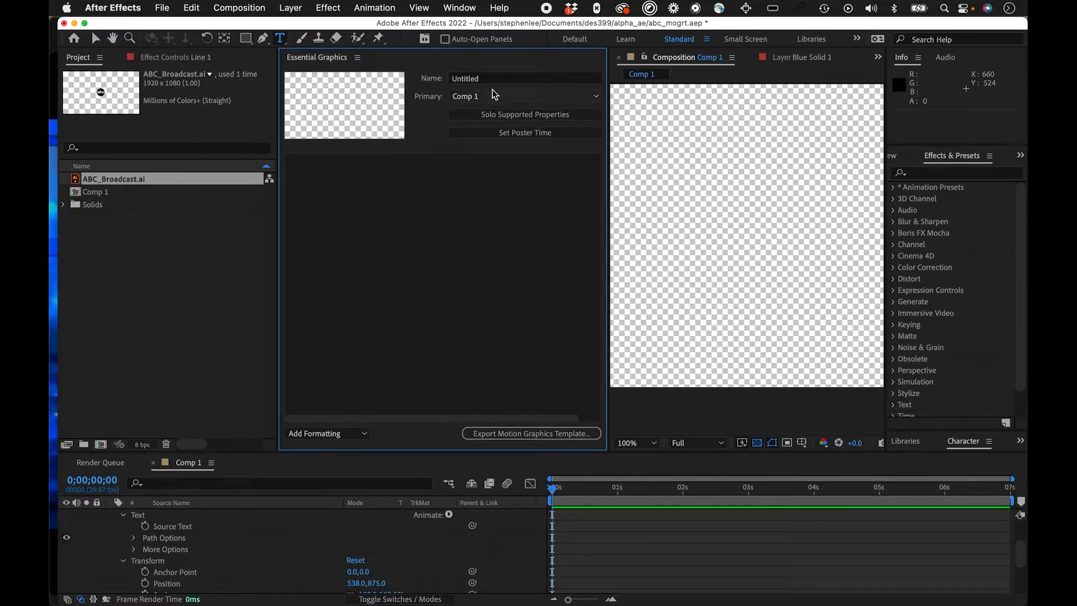
Name the motion graphics template "ABC lower thirds".
left_click(475, 79)
key("super+a")
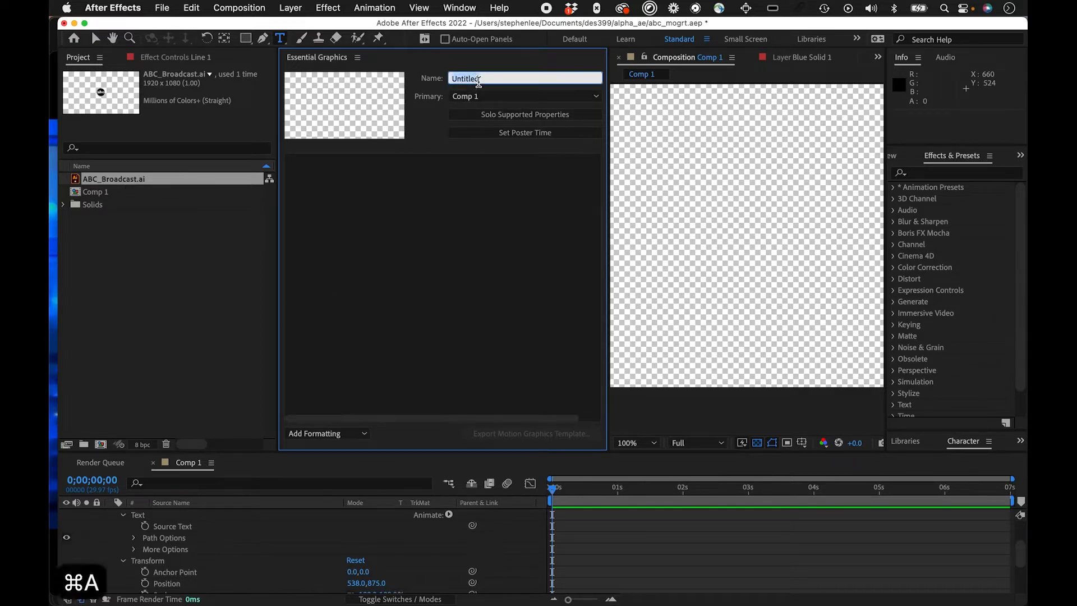
type("ABC")
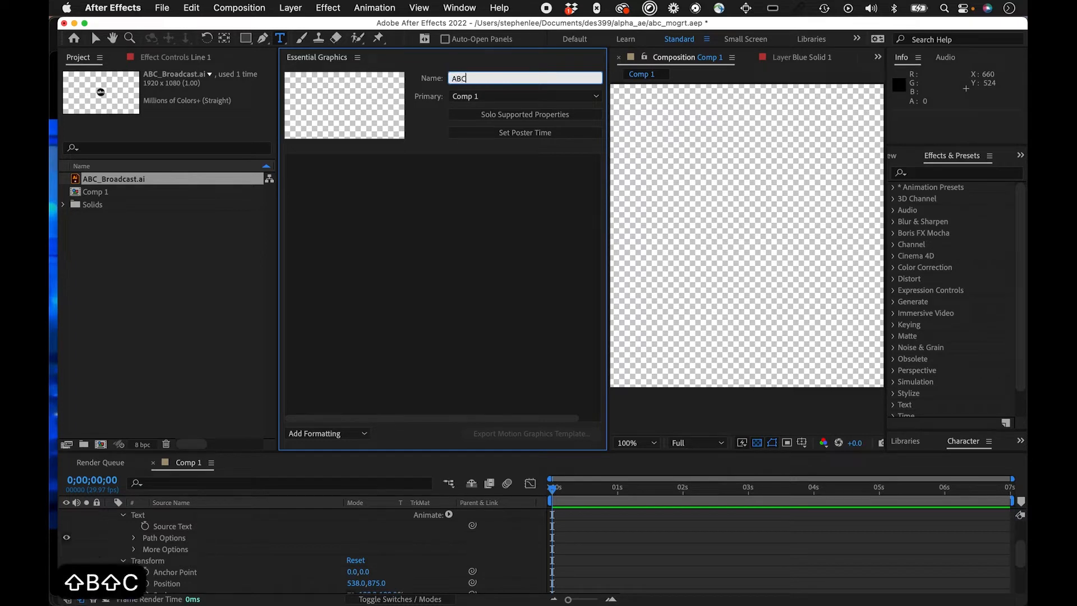
type(" titles")
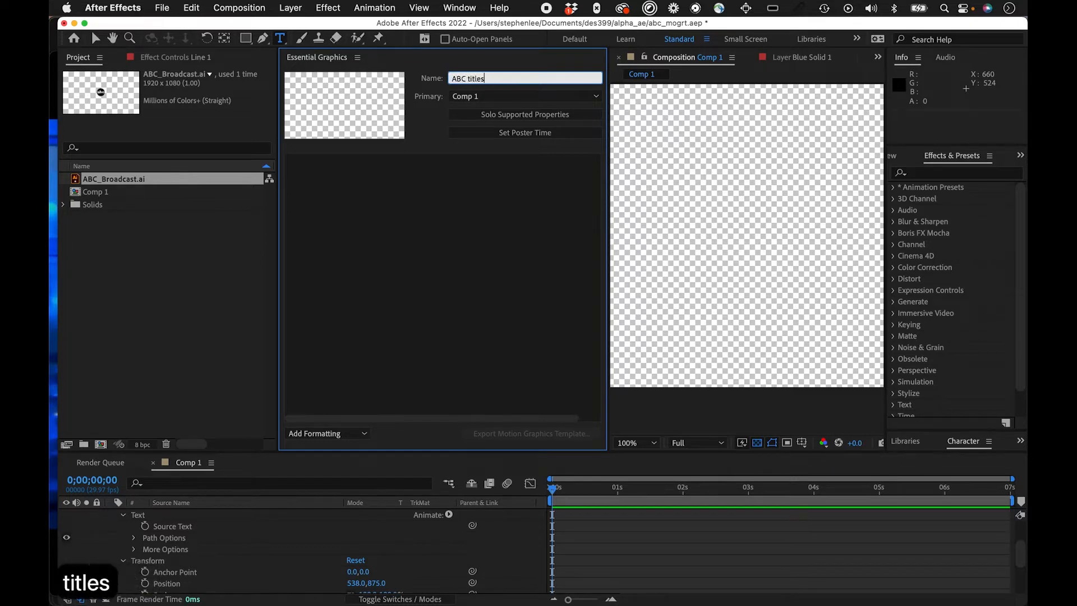
key("BackSpace")
key("BackSpace")
key("BackSpace")
key("BackSpace")
key("BackSpace")
key("BackSpace")
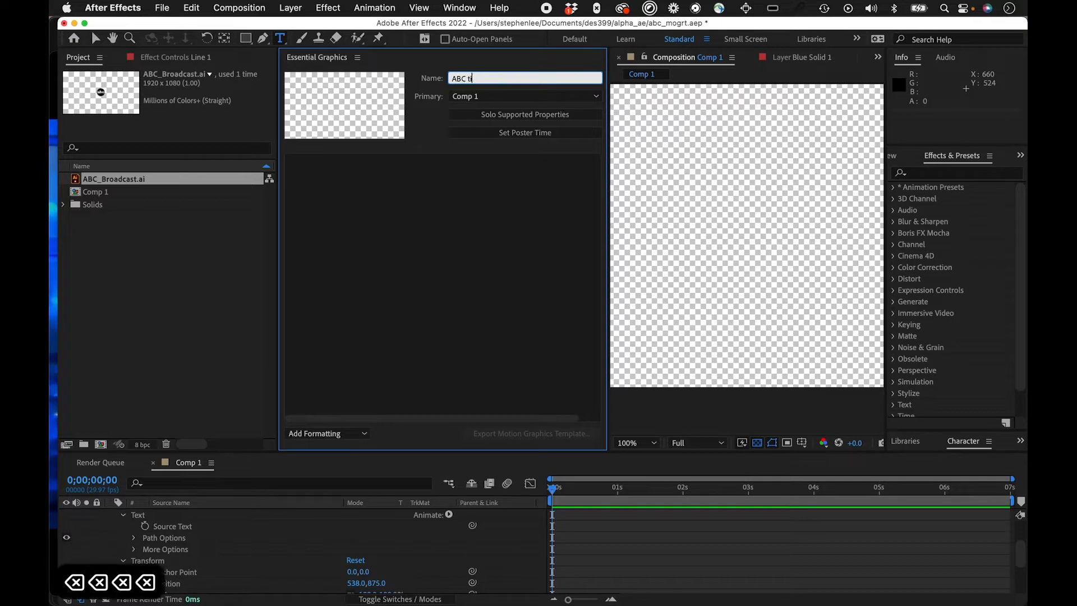
type("lower thirds")
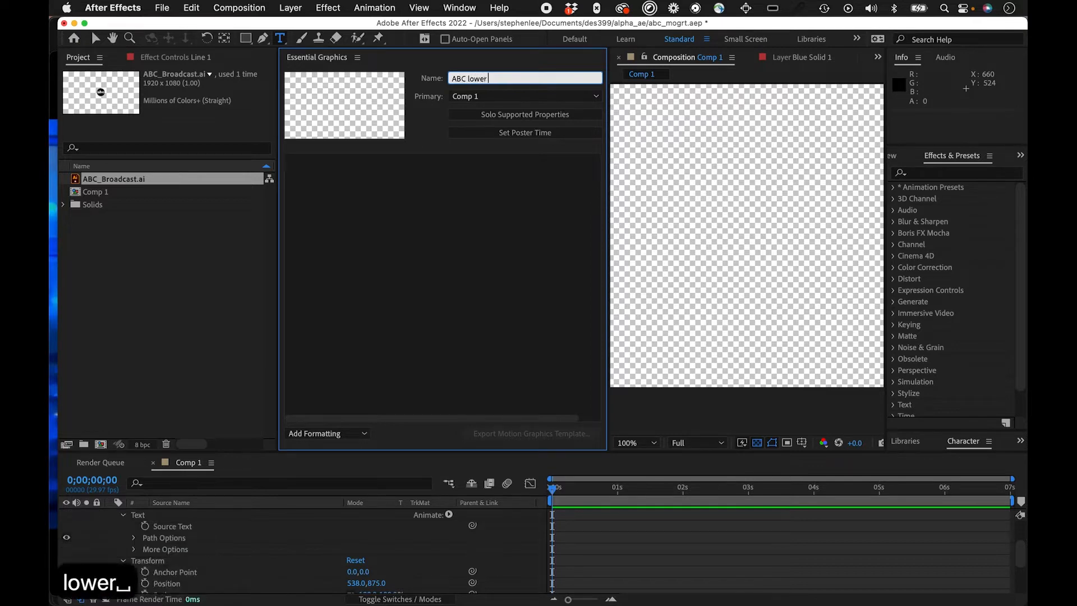
left_click(477, 308)
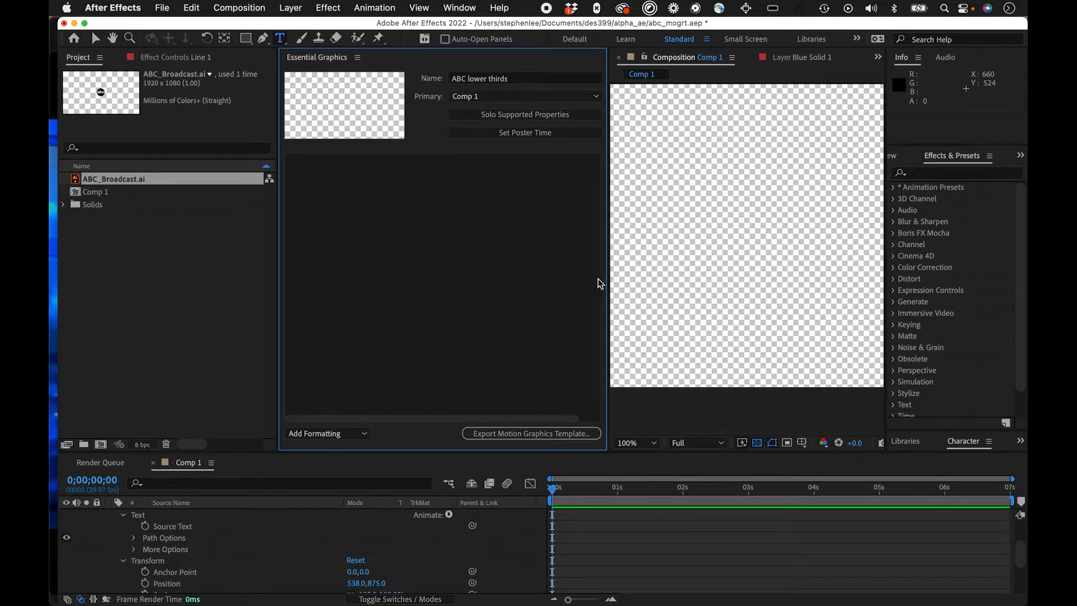
Add the Line 1 layer's Source Text property to the template as an editable control.
left_click_drag(608, 279, 592, 279)
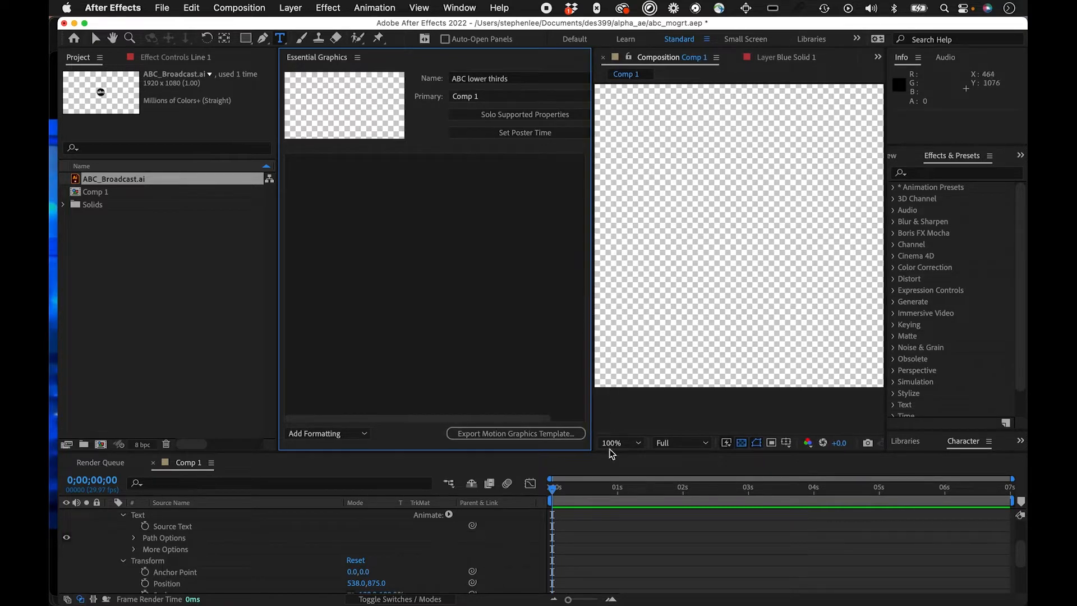
left_click(558, 502)
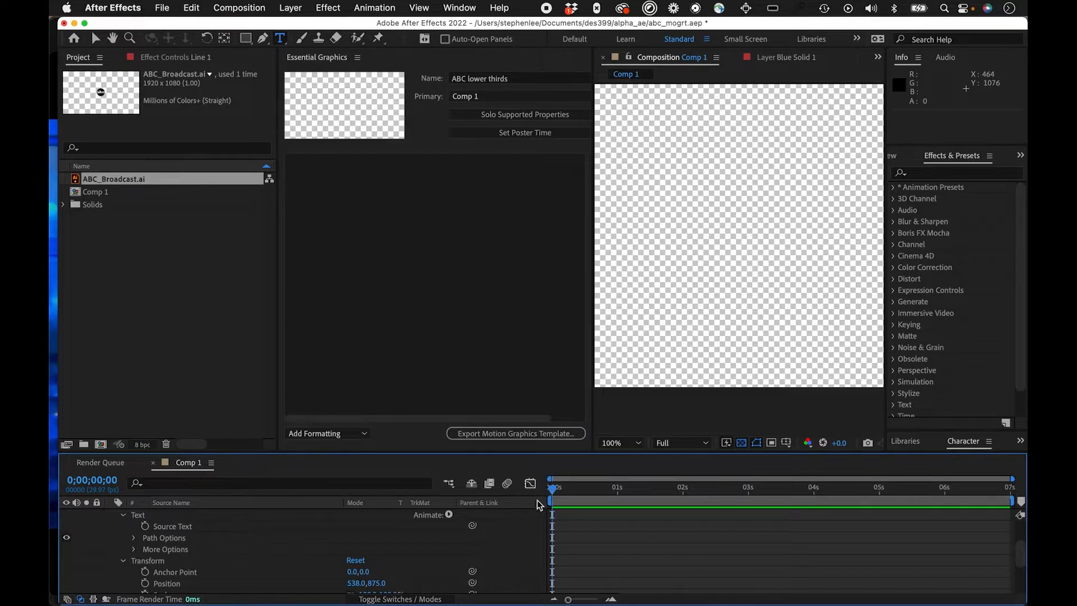
scroll(194, 549, "up", 3)
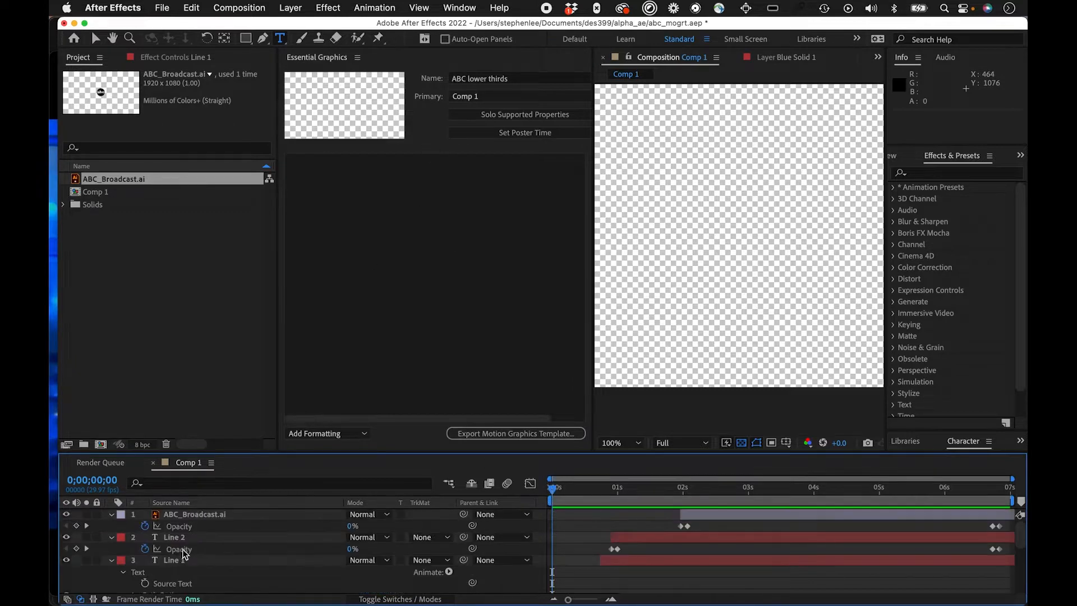
left_click(182, 558)
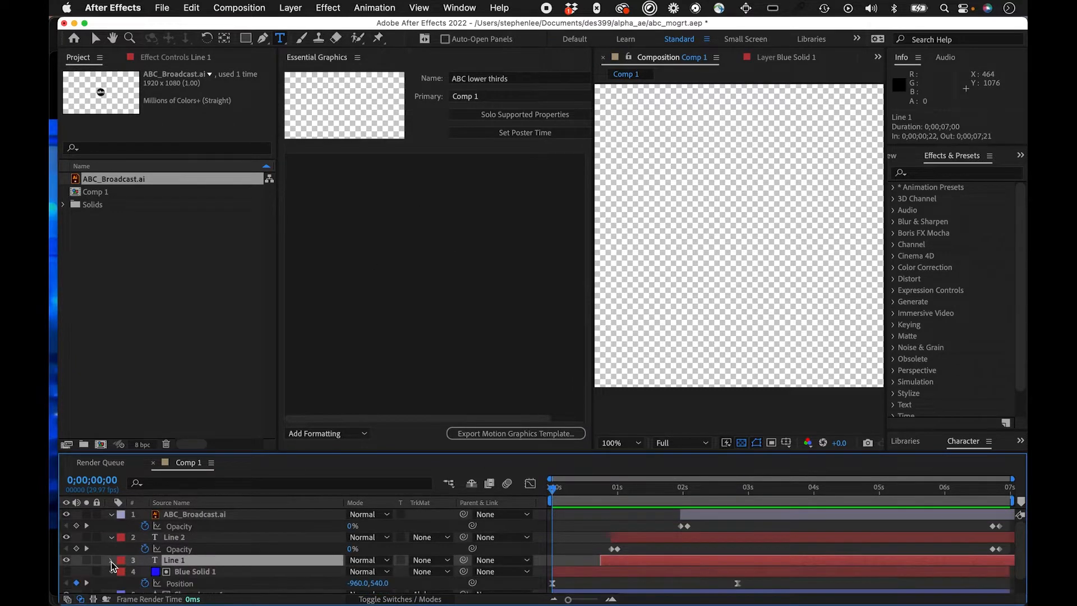
scroll(145, 576, "down", 3)
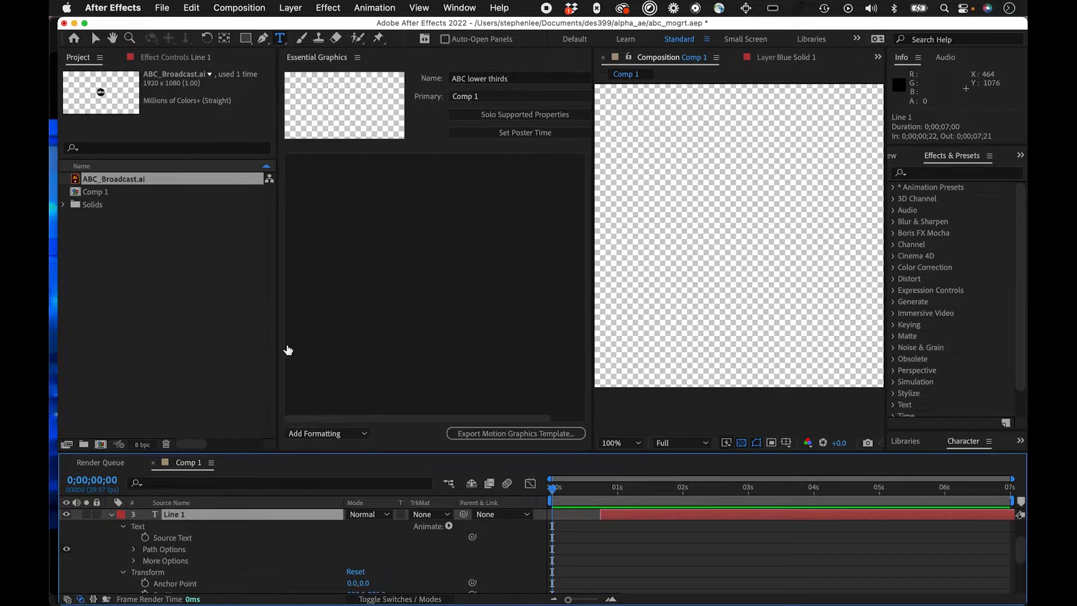
left_click_drag(168, 543, 386, 178)
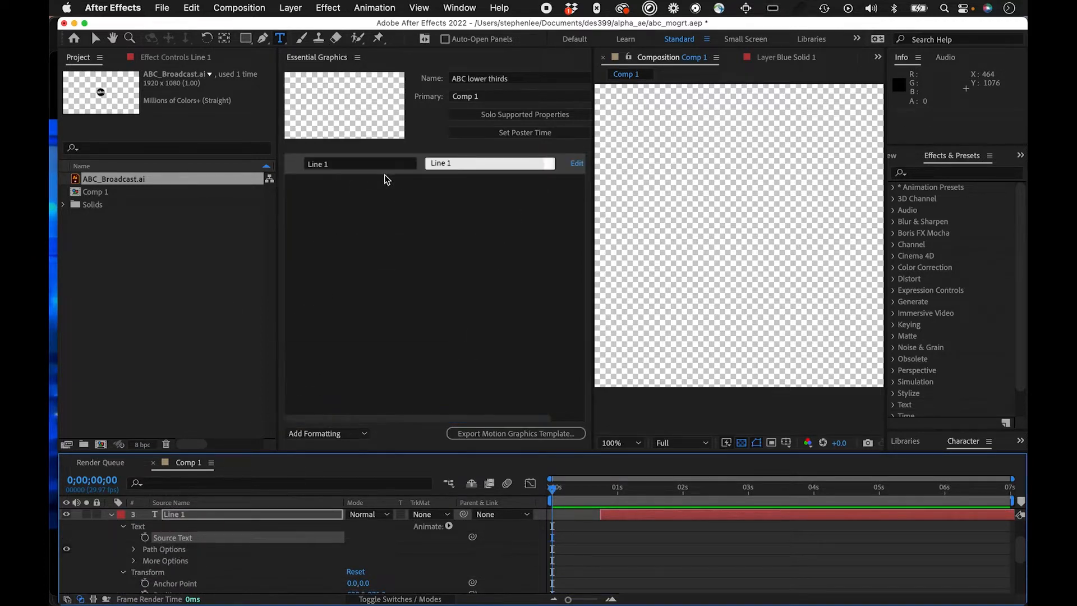
left_click(367, 253)
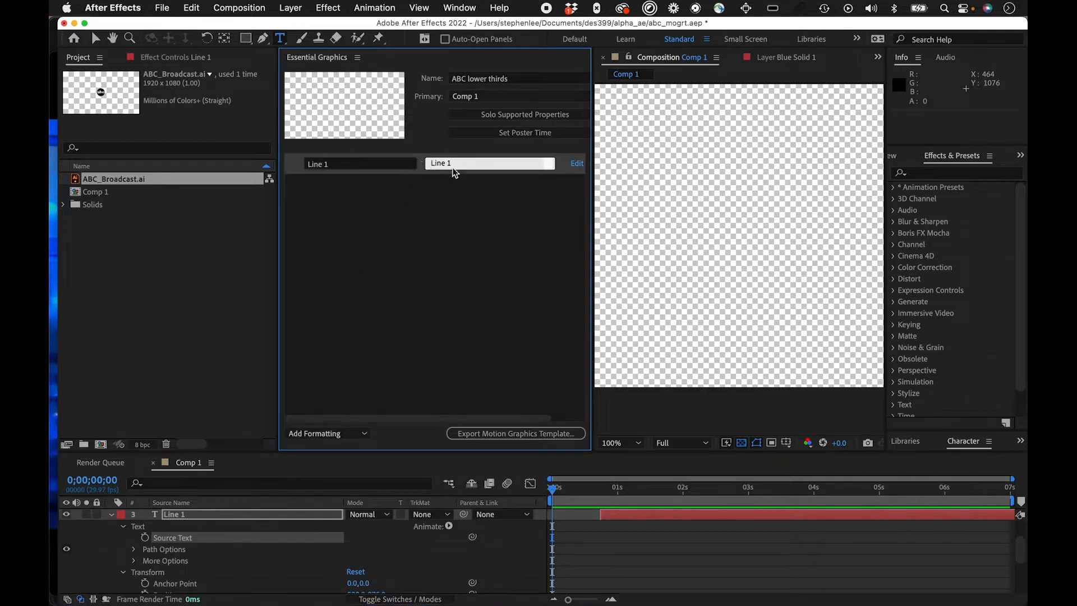
left_click(362, 164)
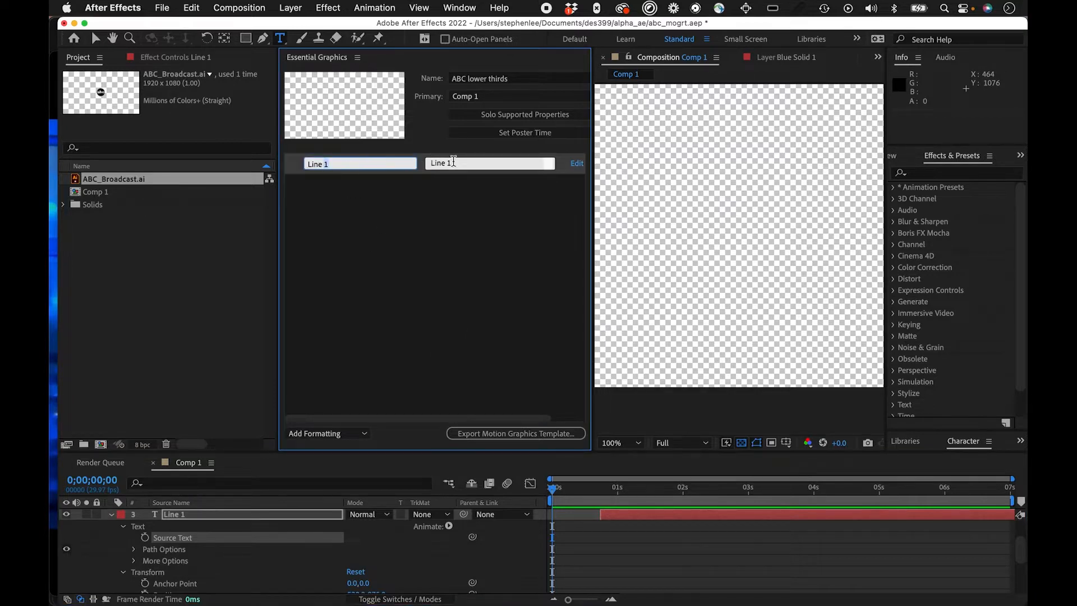
left_click(477, 196)
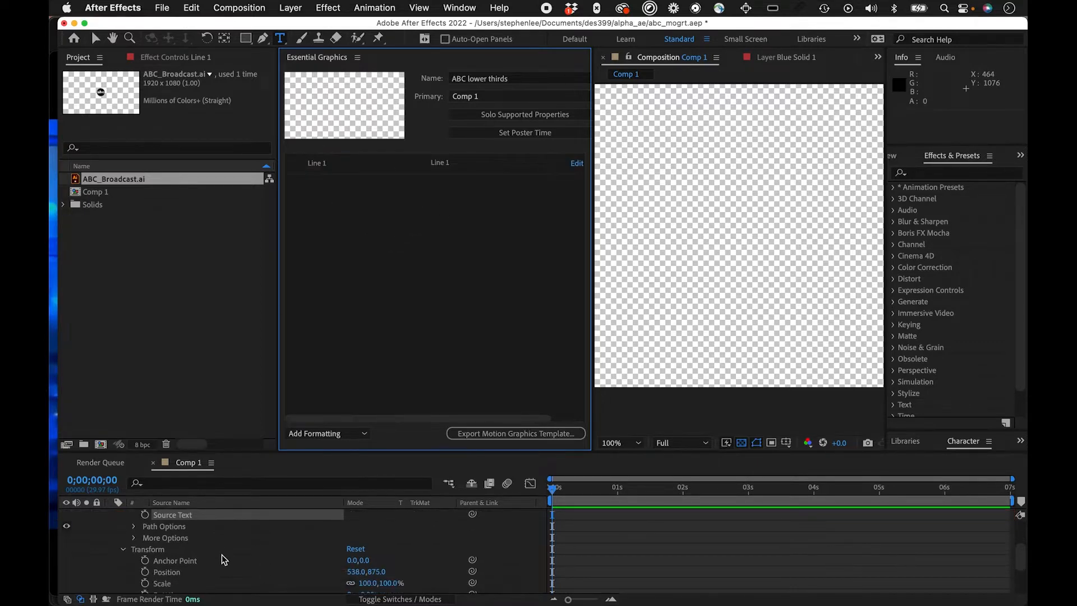
Add the Line 2 layer's Source Text property to the template below the Line 1 control.
scroll(221, 555, "up", 2)
left_click(180, 538)
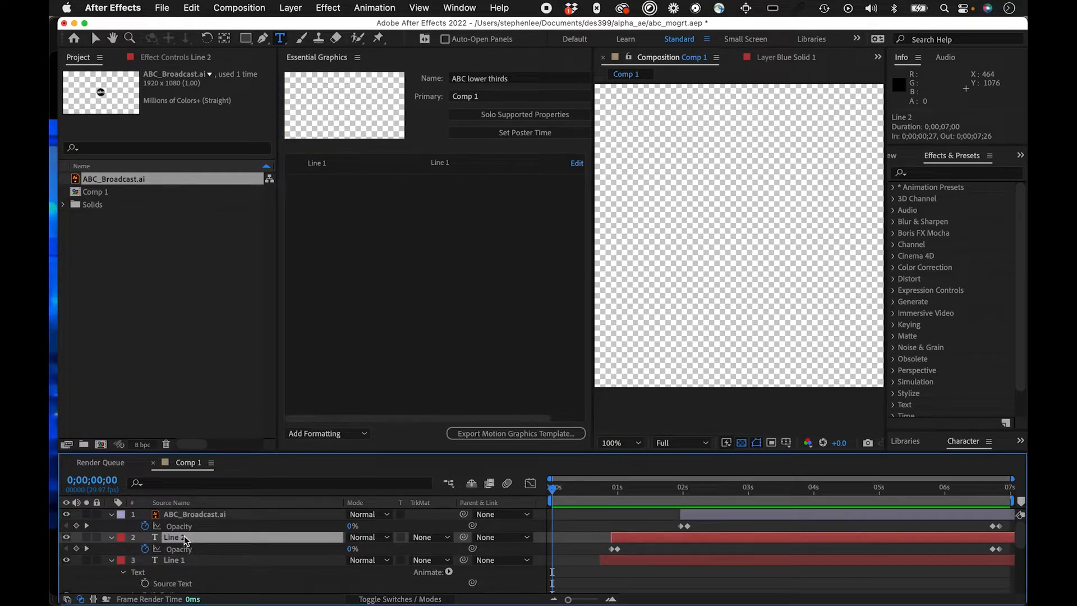
left_click(115, 537)
left_click(115, 537)
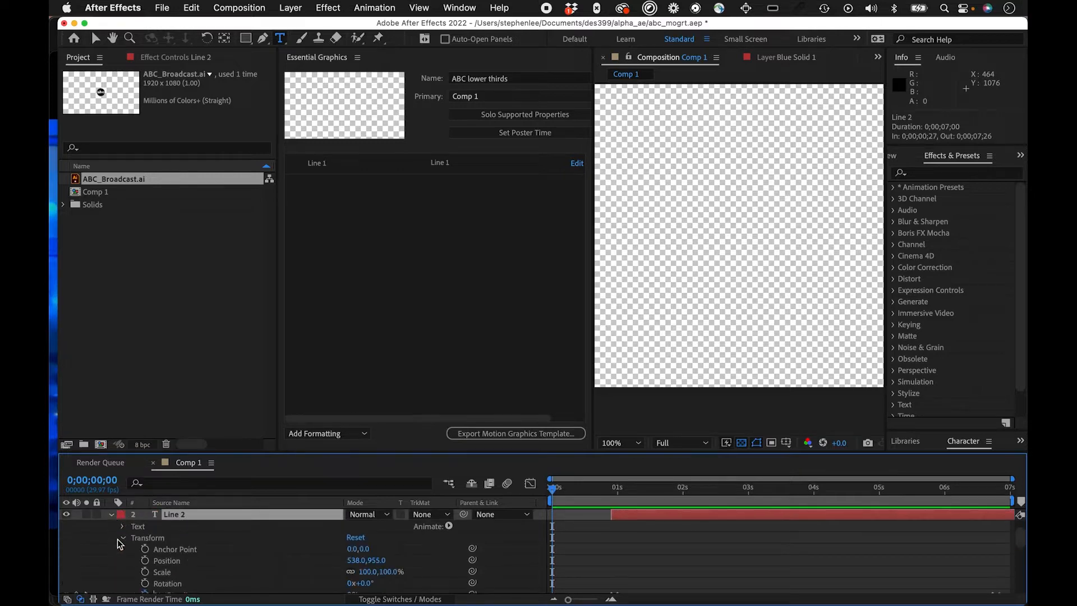
left_click(123, 527)
left_click_drag(168, 538, 371, 233)
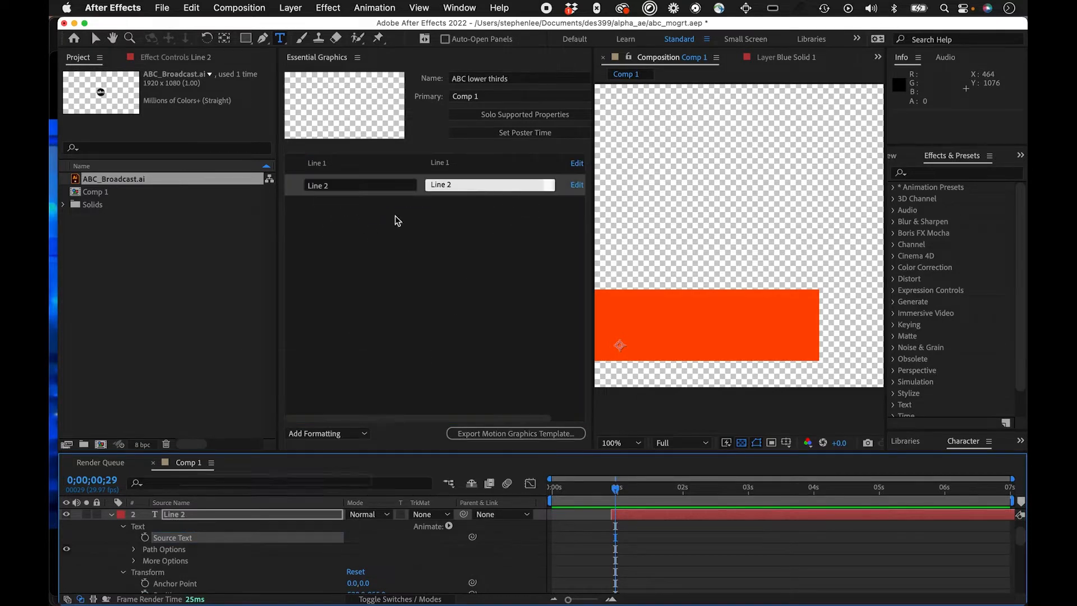
Check the early part of the animation, return to the first frame, and view the whole composition at 25%.
left_click(646, 526)
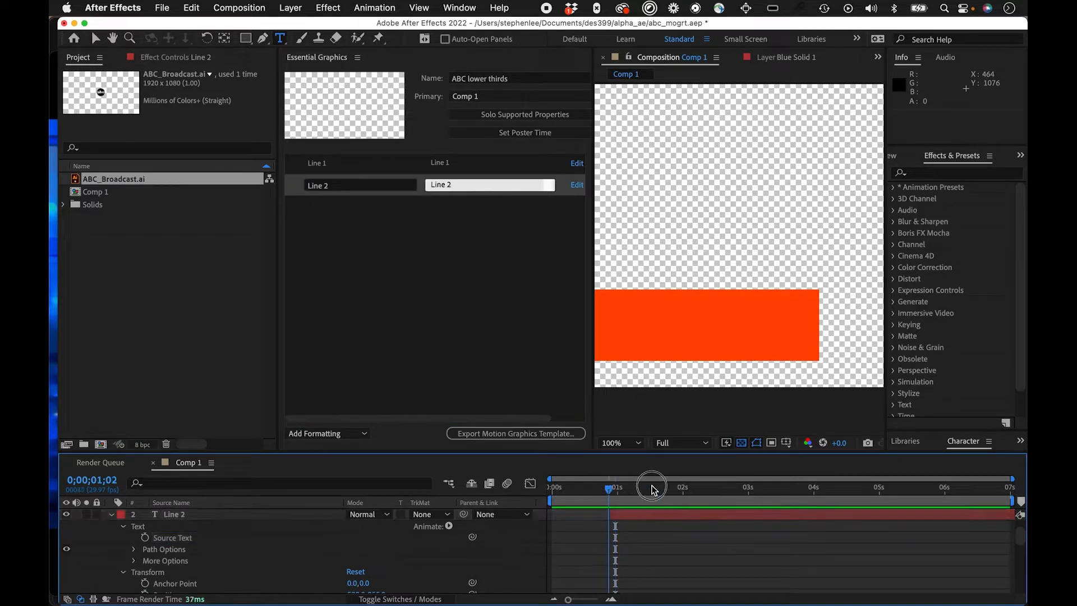
left_click(554, 503)
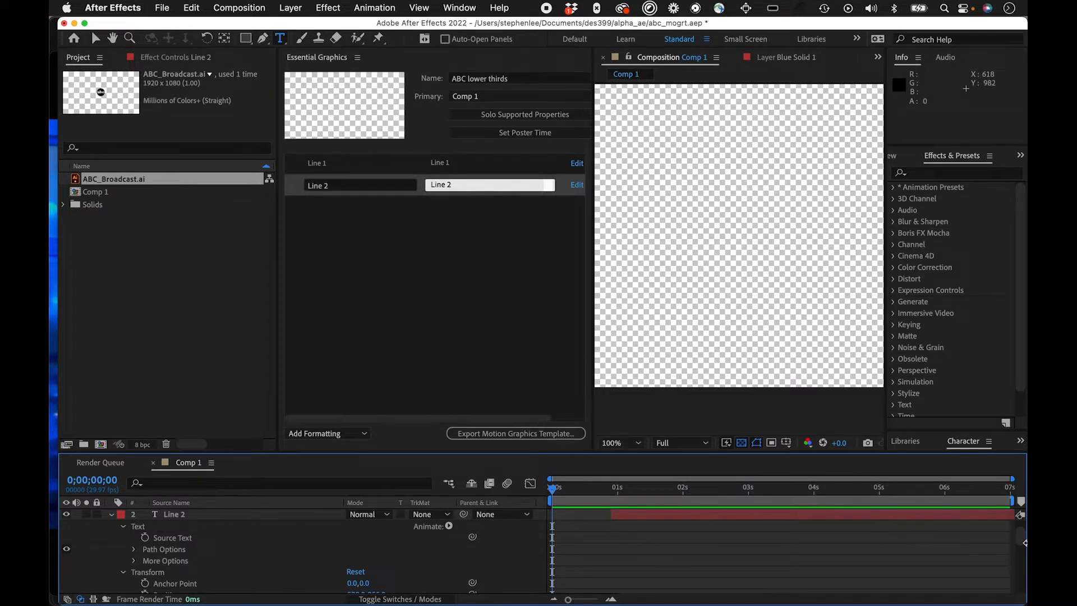
left_click(1021, 545)
left_click_drag(1023, 545, 1023, 507)
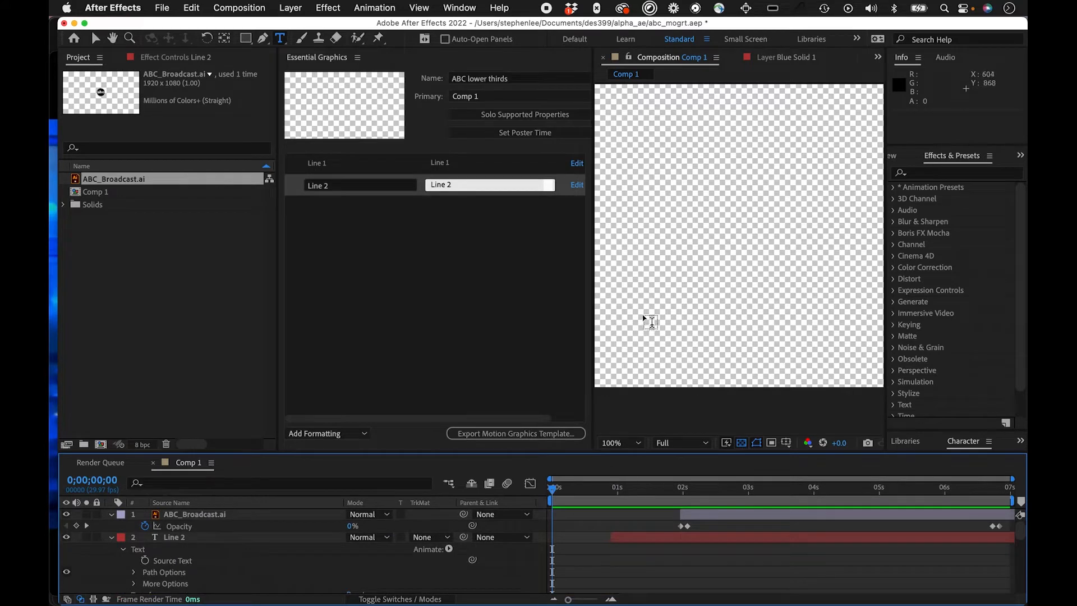
scroll(652, 313, "down", 3)
left_click_drag(555, 490, 507, 470)
left_click(511, 334)
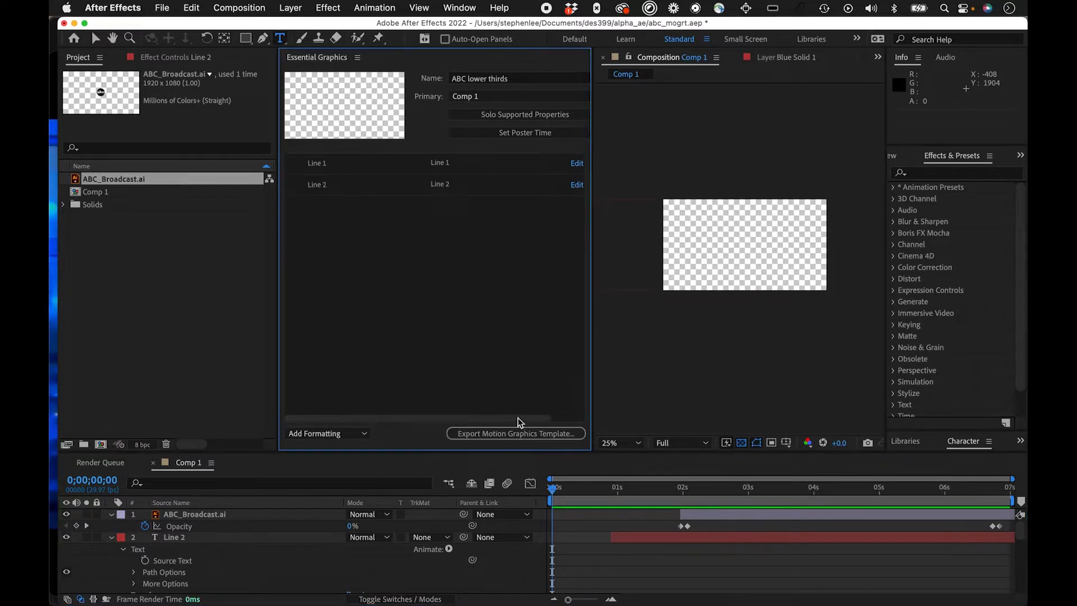
Start exporting the motion graphics template and save the project when required.
left_click(523, 436)
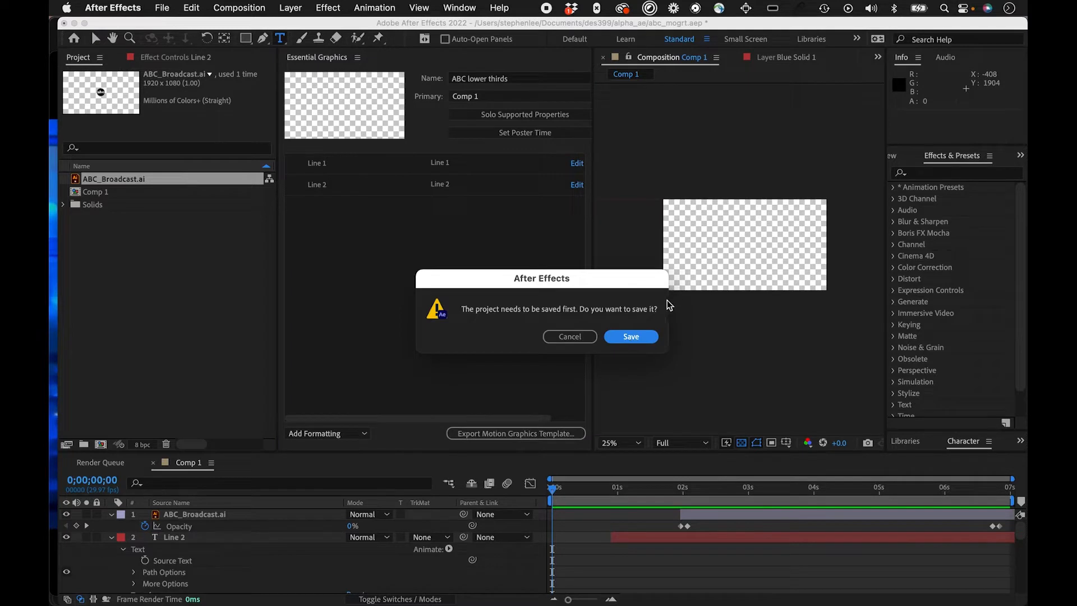
left_click(614, 337)
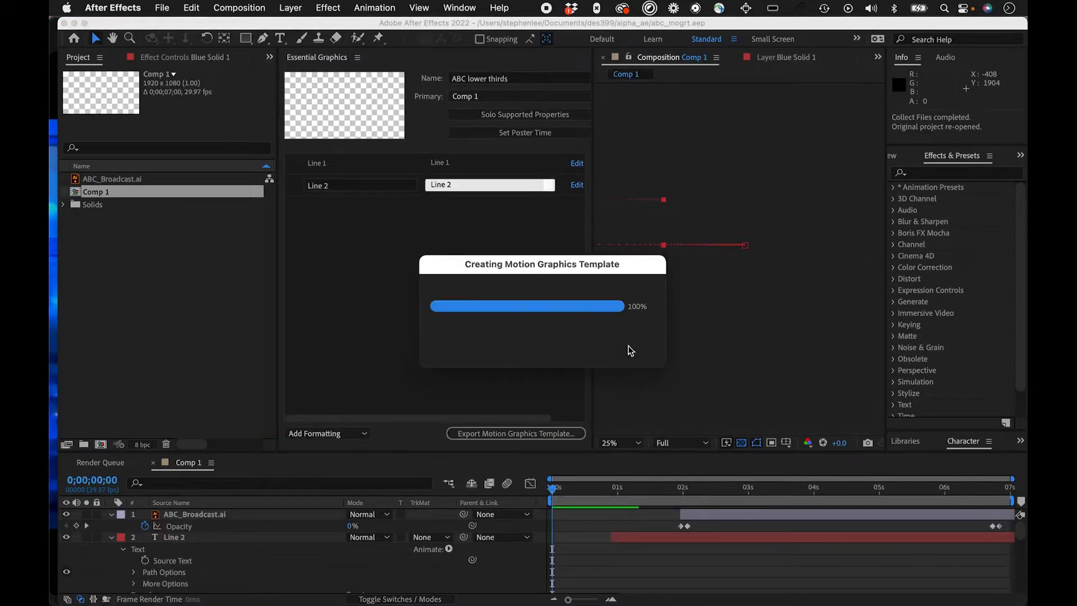
left_click_drag(305, 85, 596, 102)
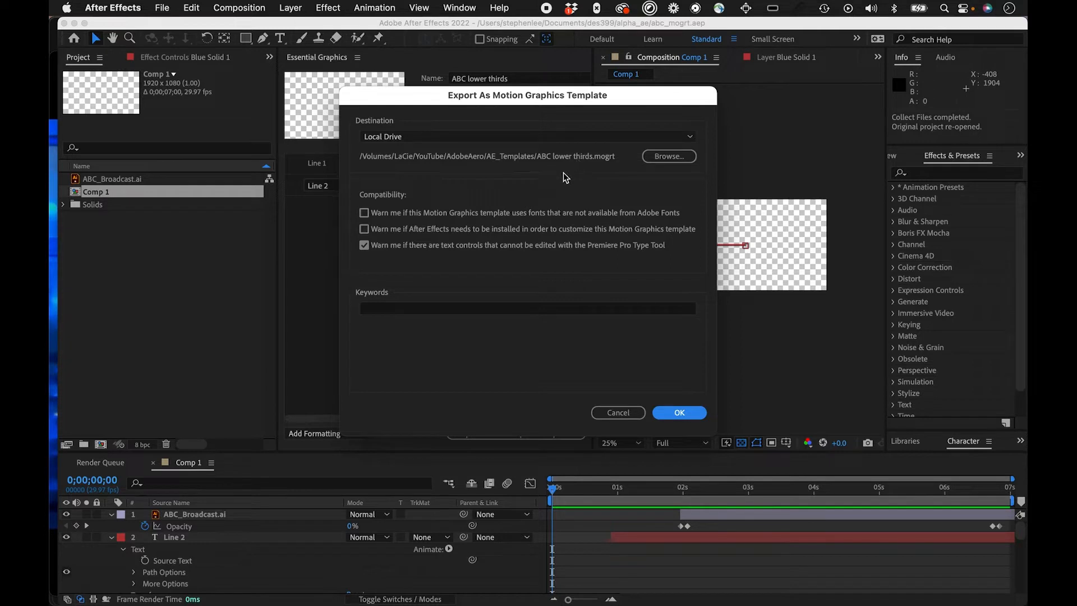
Export the template as "ABC lower thirds.mogrt" to a new folder named "templates" inside alpha_ae on the local drive.
left_click(668, 157)
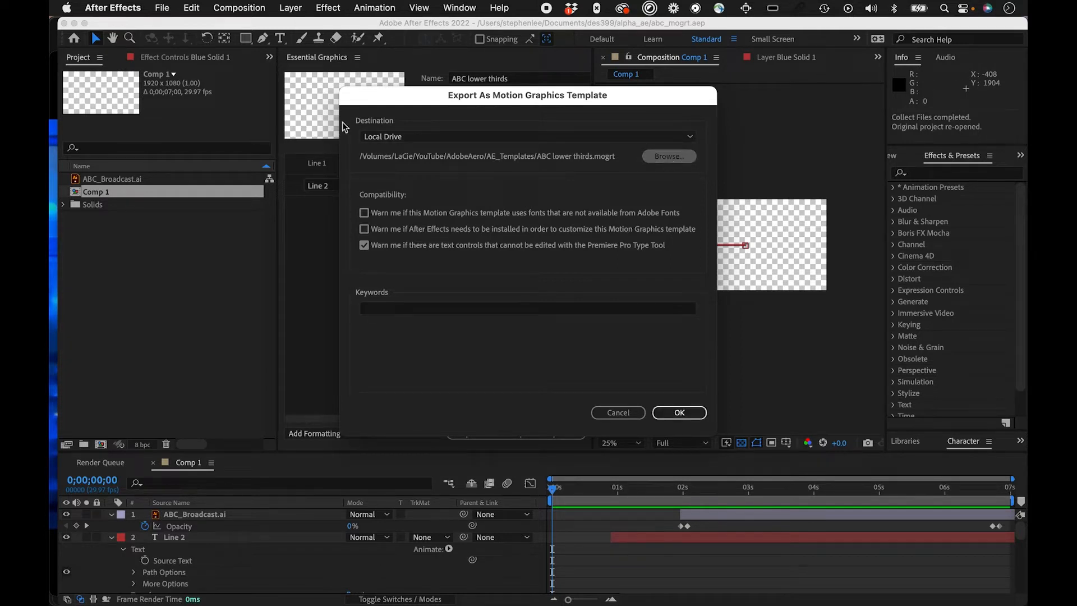
left_click(670, 156)
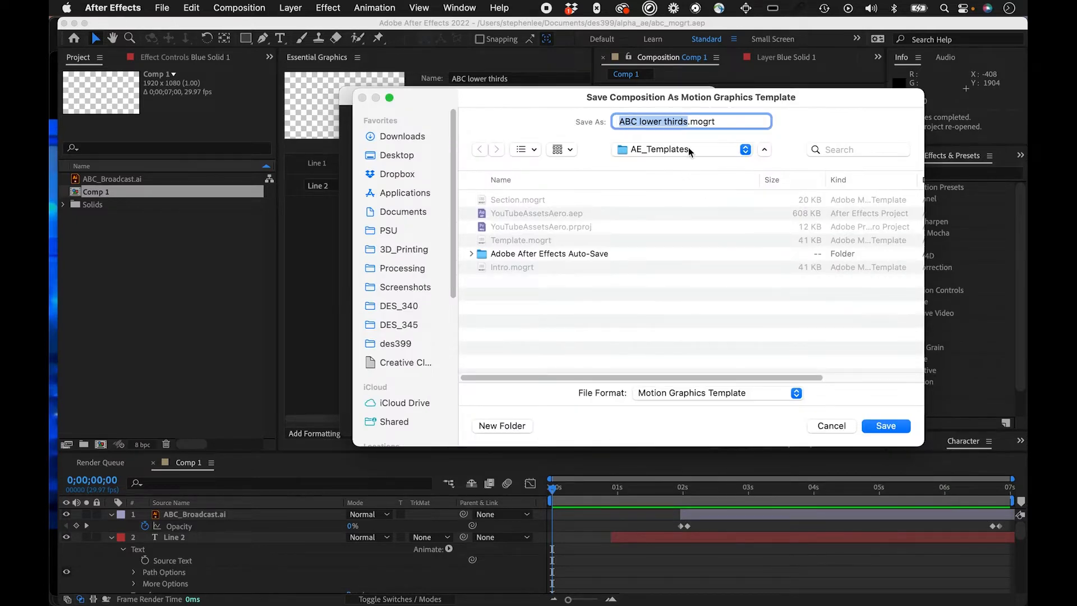
left_click(691, 151)
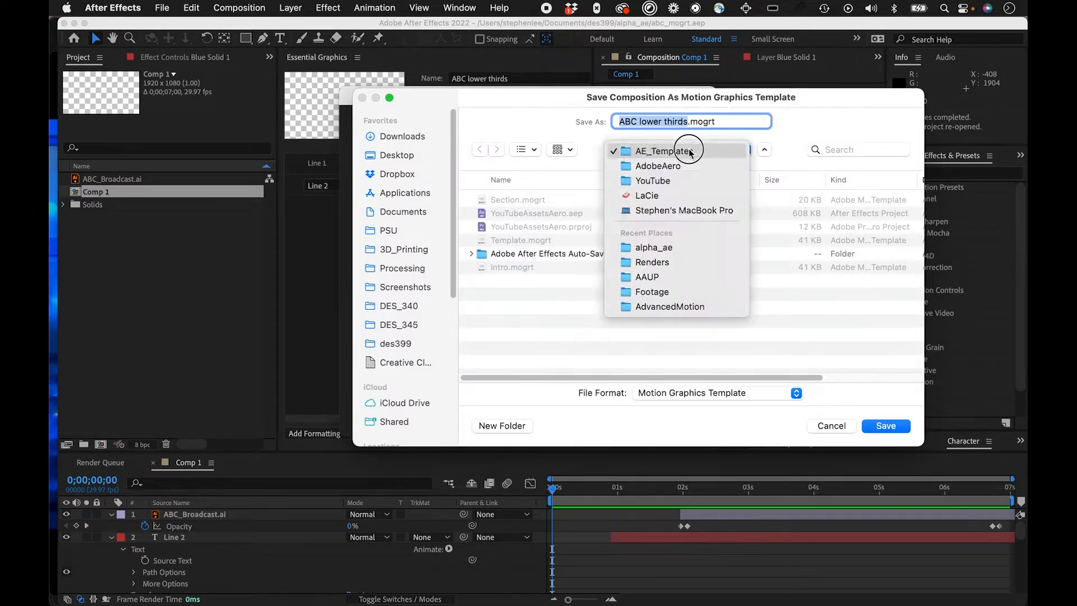
left_click(645, 243)
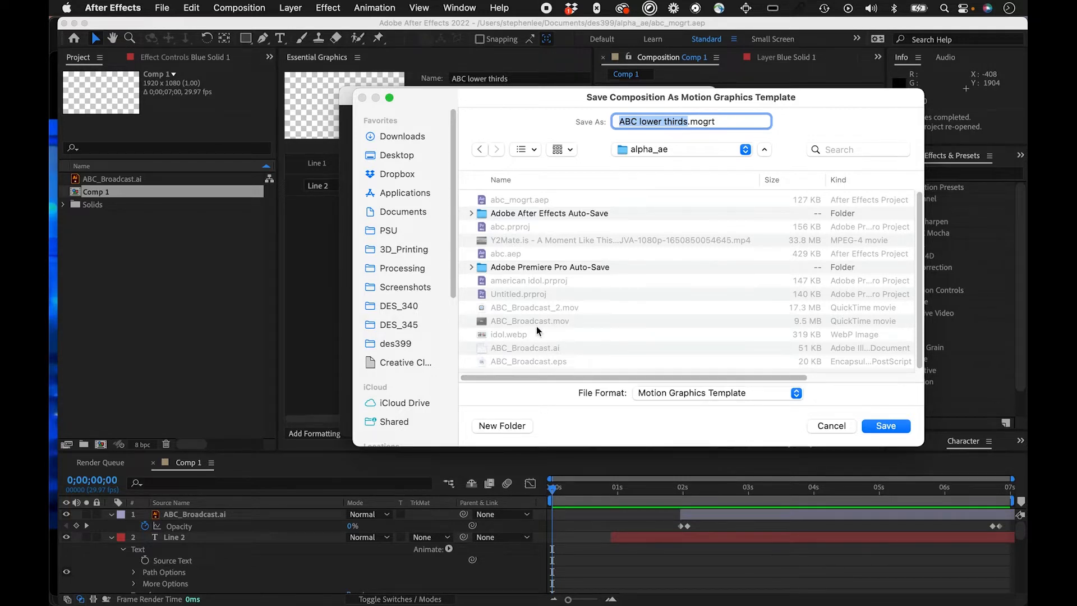
scroll(537, 330, "down", 1)
left_click(497, 425)
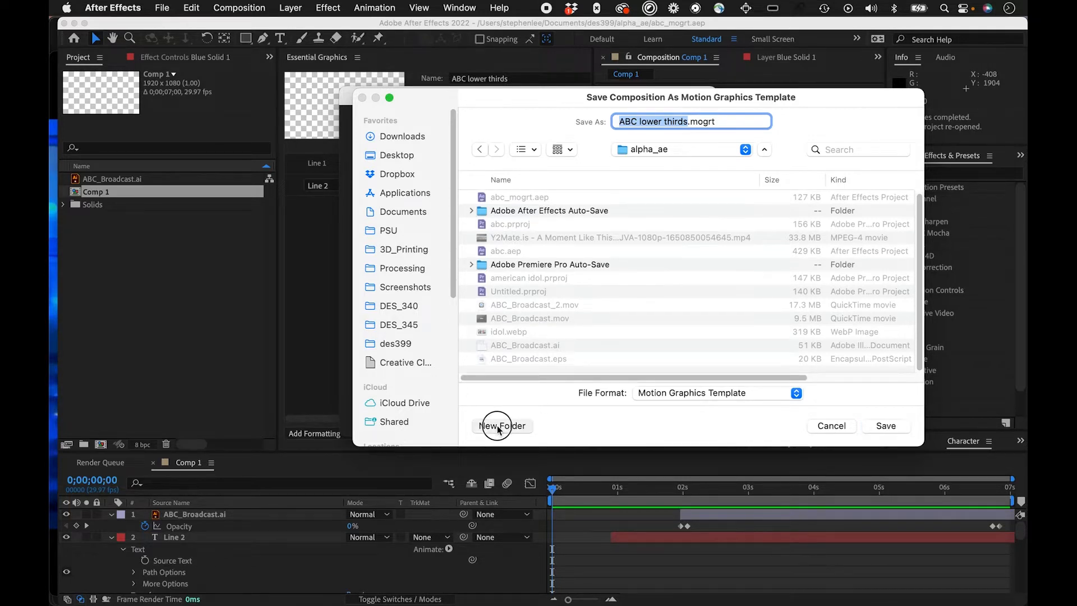
type("templates")
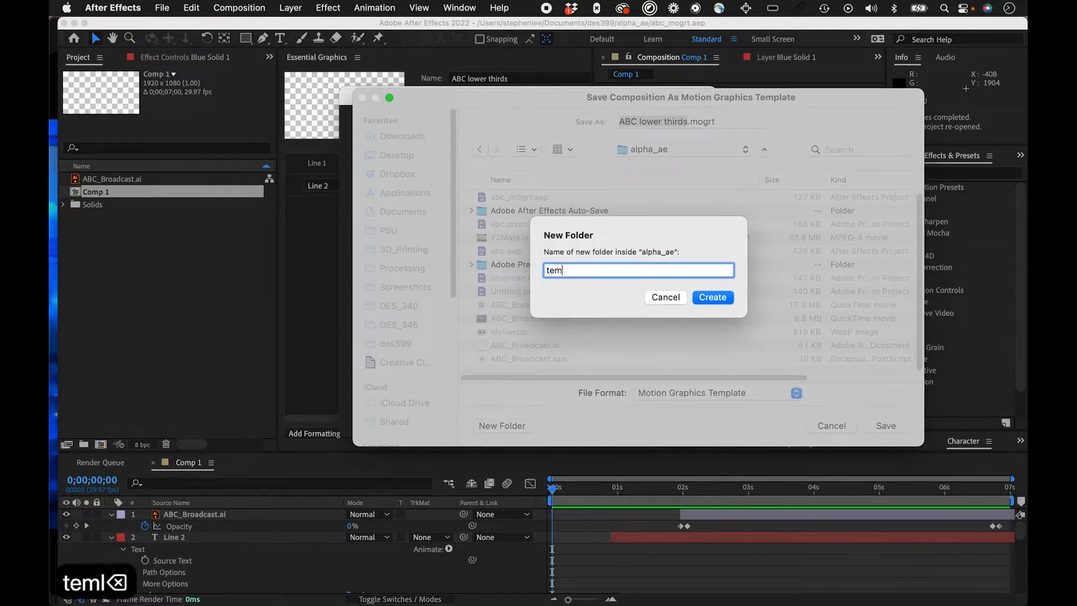
key("Return")
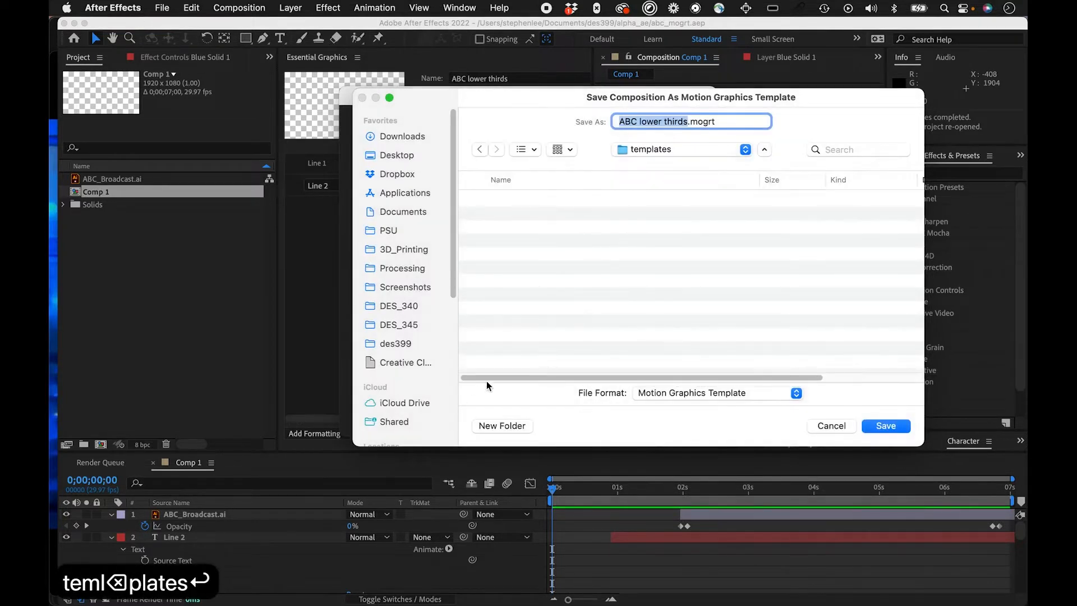
left_click(888, 426)
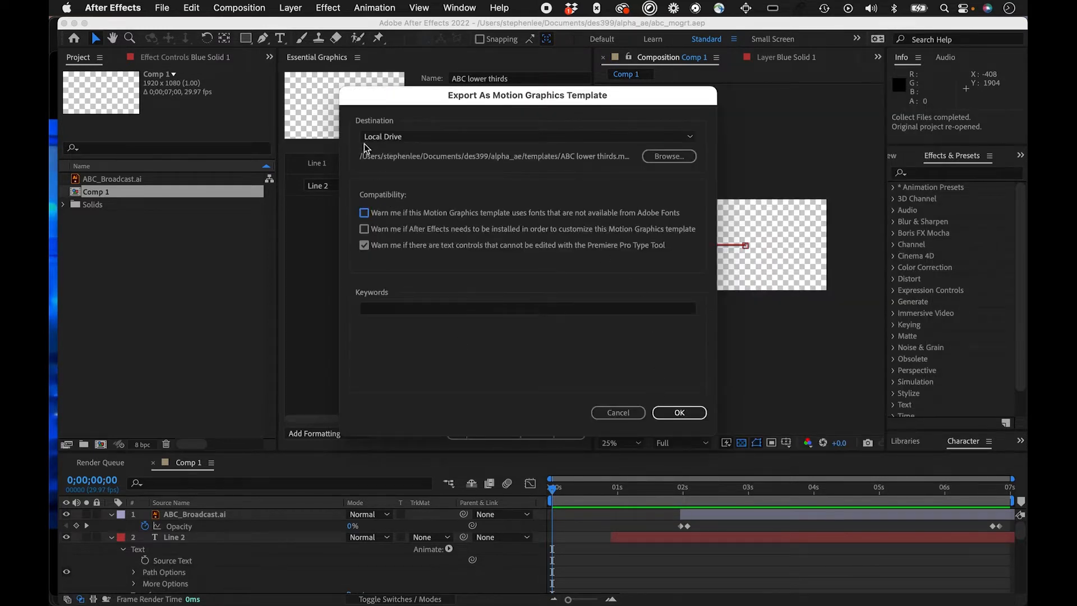
left_click(680, 413)
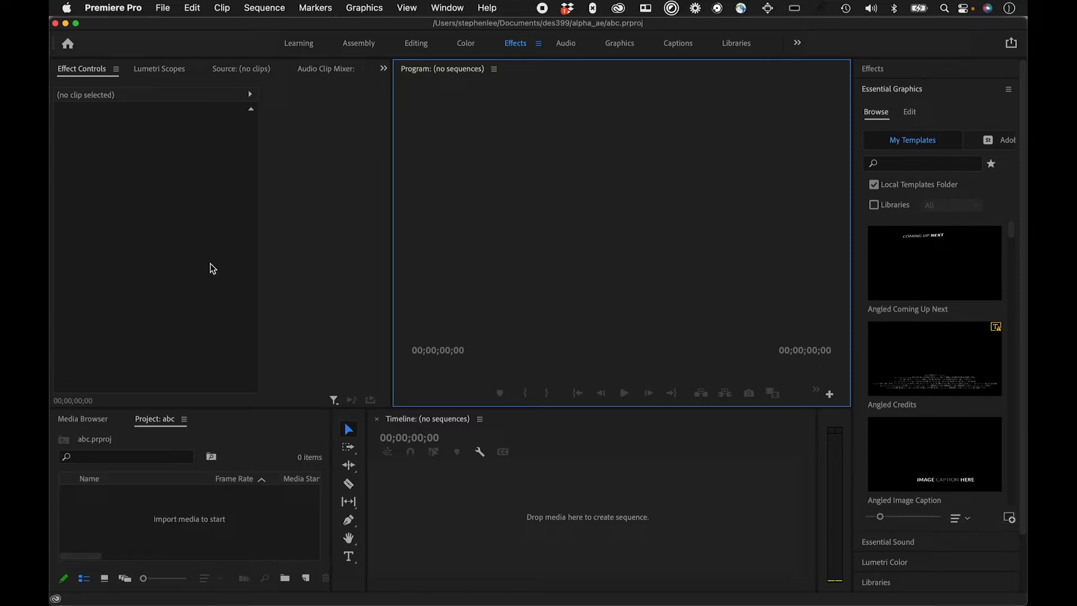
Switch to Premiere Pro, import the "A Moment Like This" MP4 from alpha_ae, and create a new sequence from the clip.
left_click(207, 529)
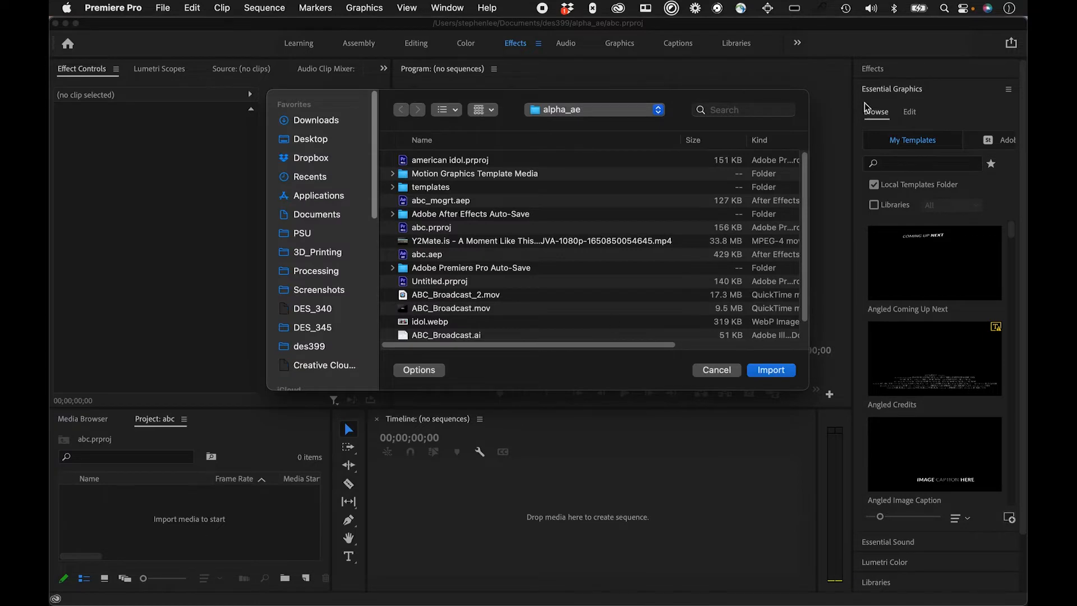
left_click(521, 243)
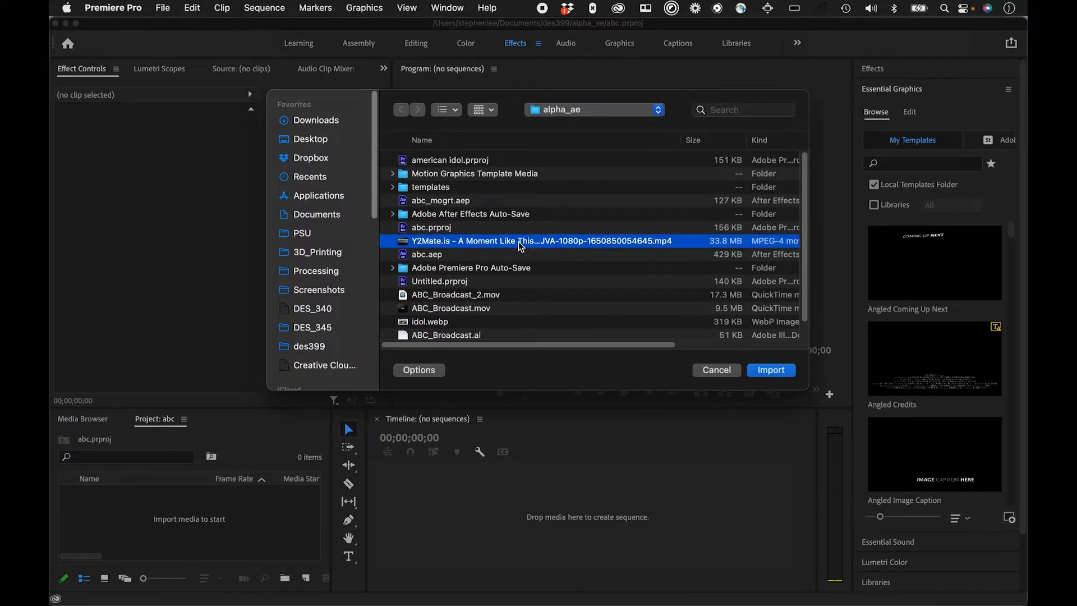
left_click(772, 371)
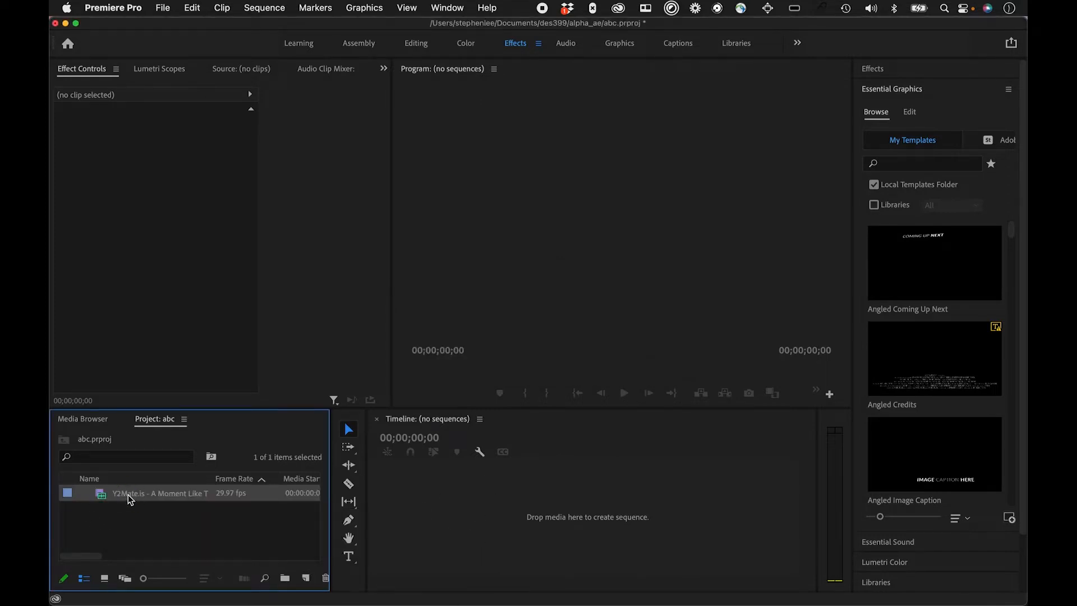
right_click(129, 499)
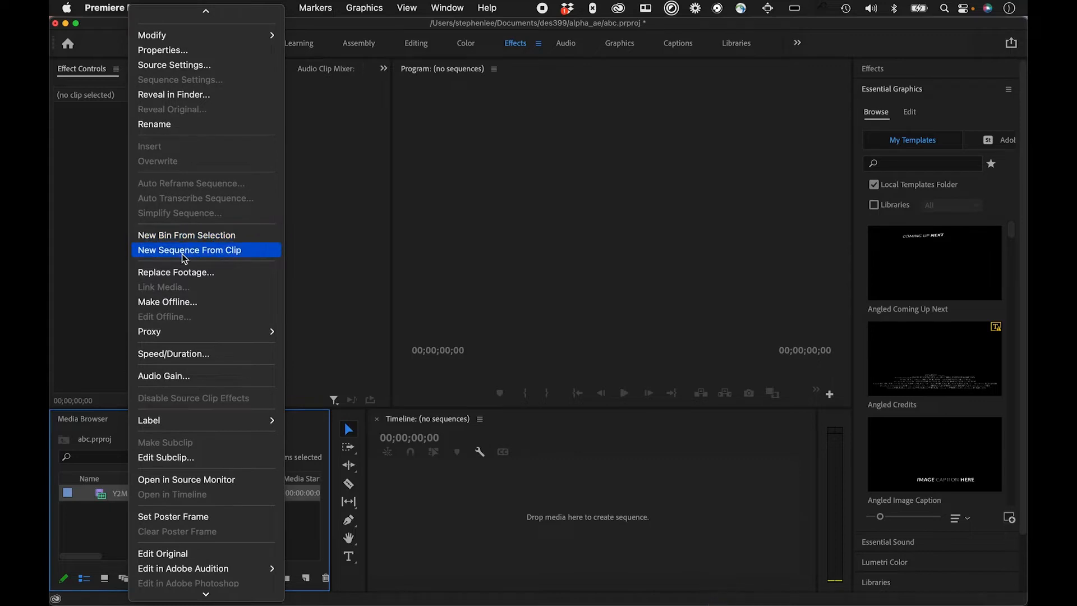
left_click(182, 253)
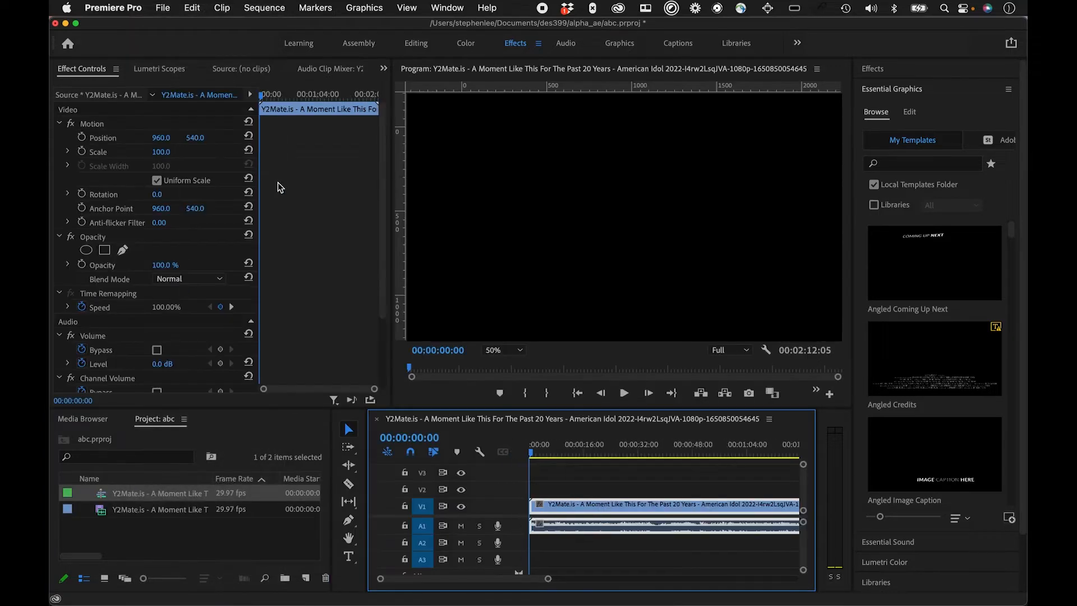
left_click(163, 8)
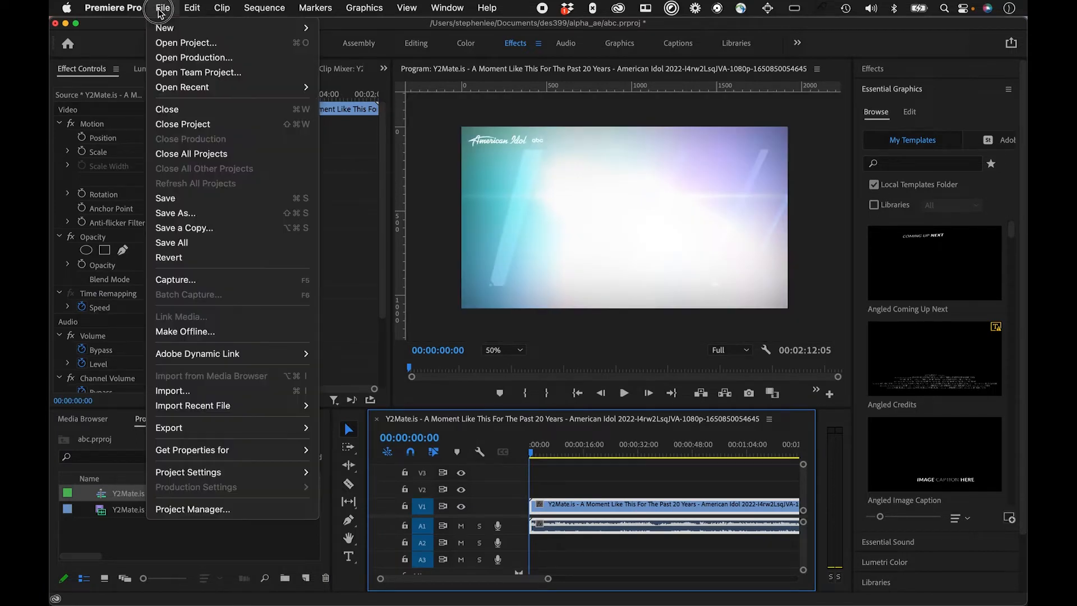
mouse_move(174, 27)
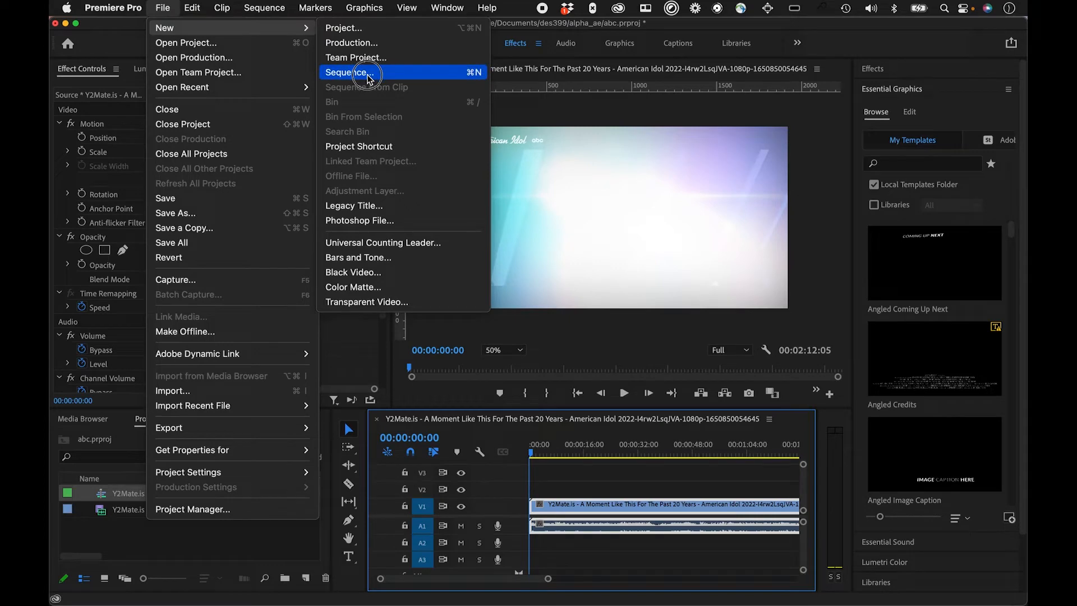
left_click(548, 354)
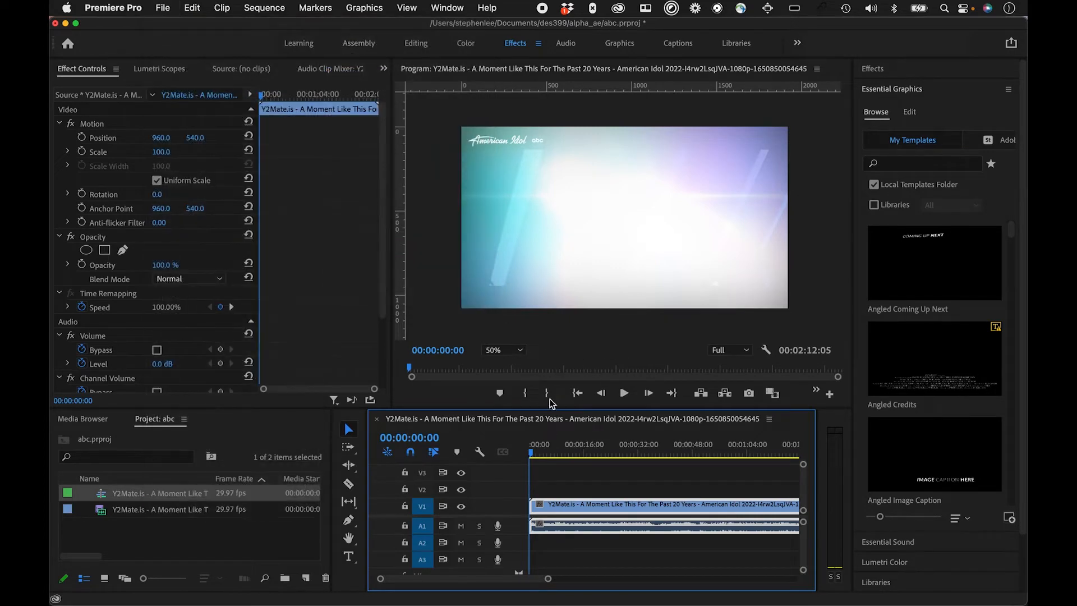
Mute audio track A1, scrub through the footage, and place the playhead at 00:00:15:00.
left_click_drag(537, 454, 669, 459)
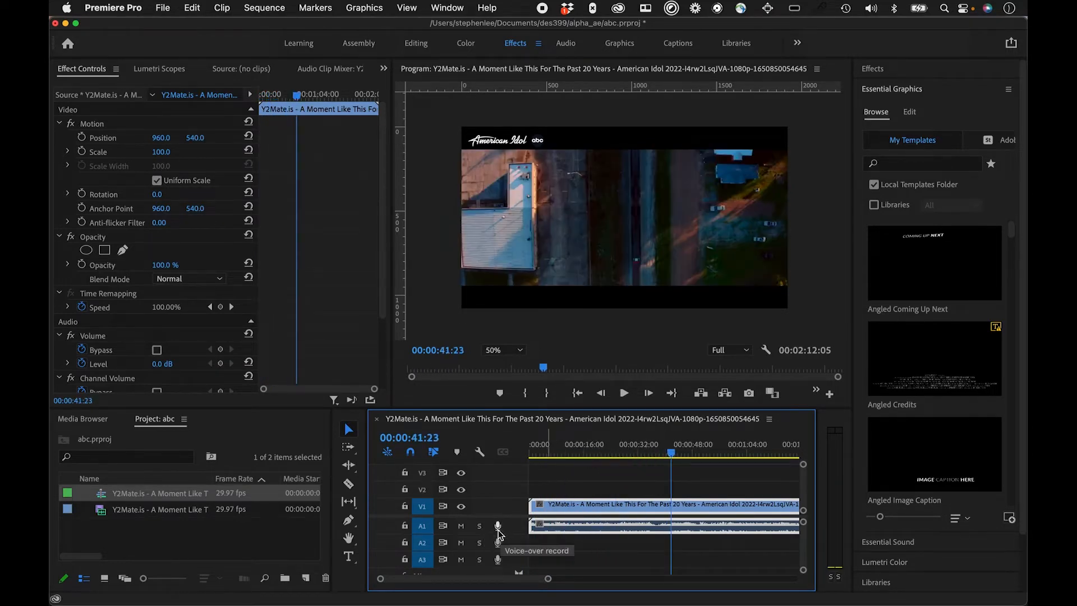
left_click(461, 527)
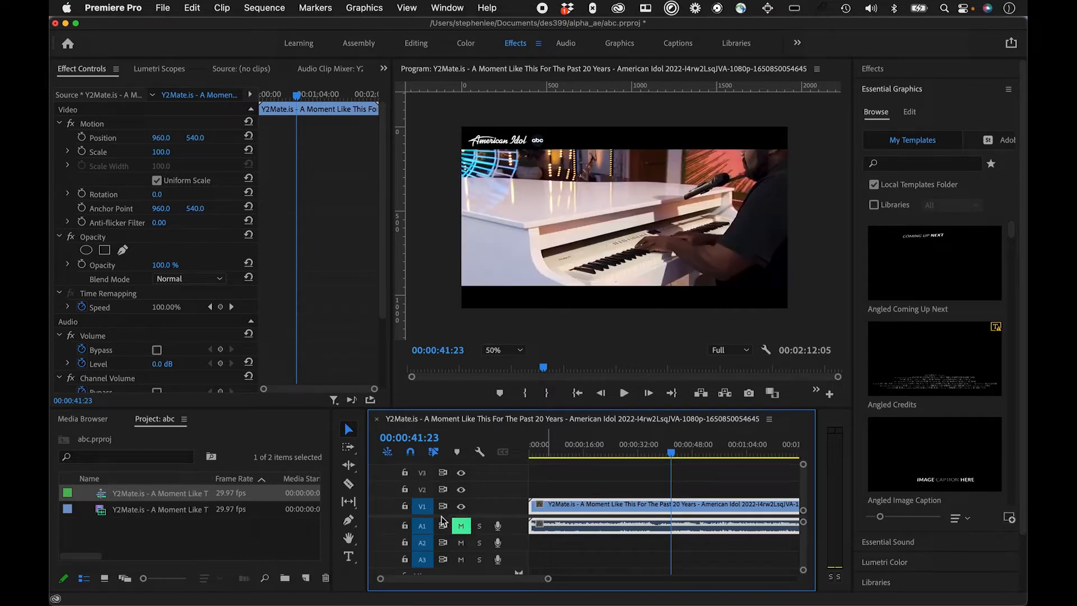
left_click(559, 448)
left_click_drag(558, 448, 532, 447)
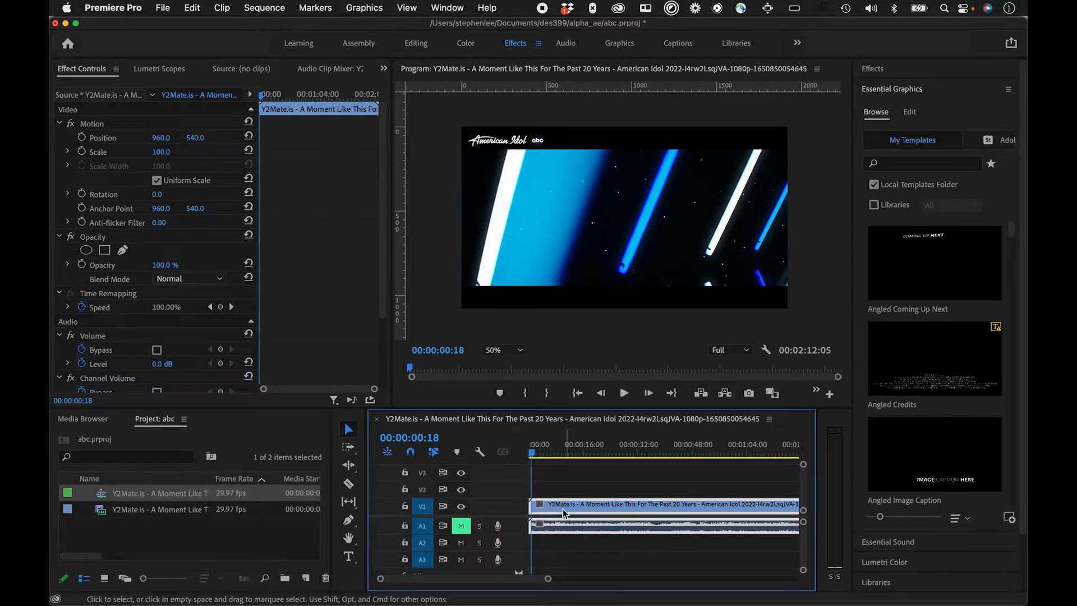
left_click(571, 493)
left_click_drag(535, 453, 449, 452)
left_click(580, 452)
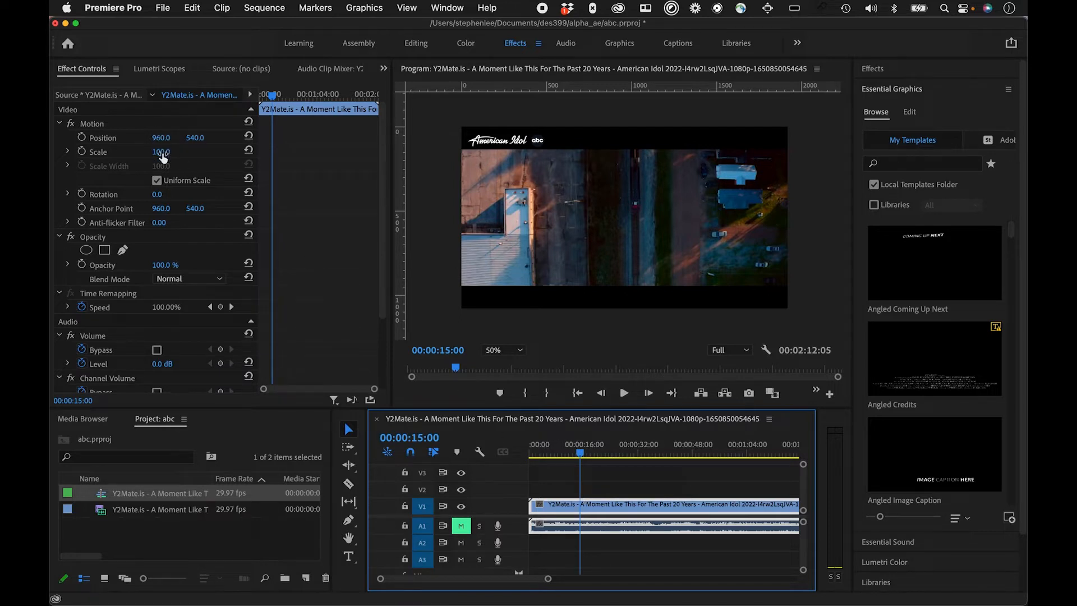
Try a different scale for the clip and undo the change.
left_click_drag(164, 145, 370, 144)
key("super+z")
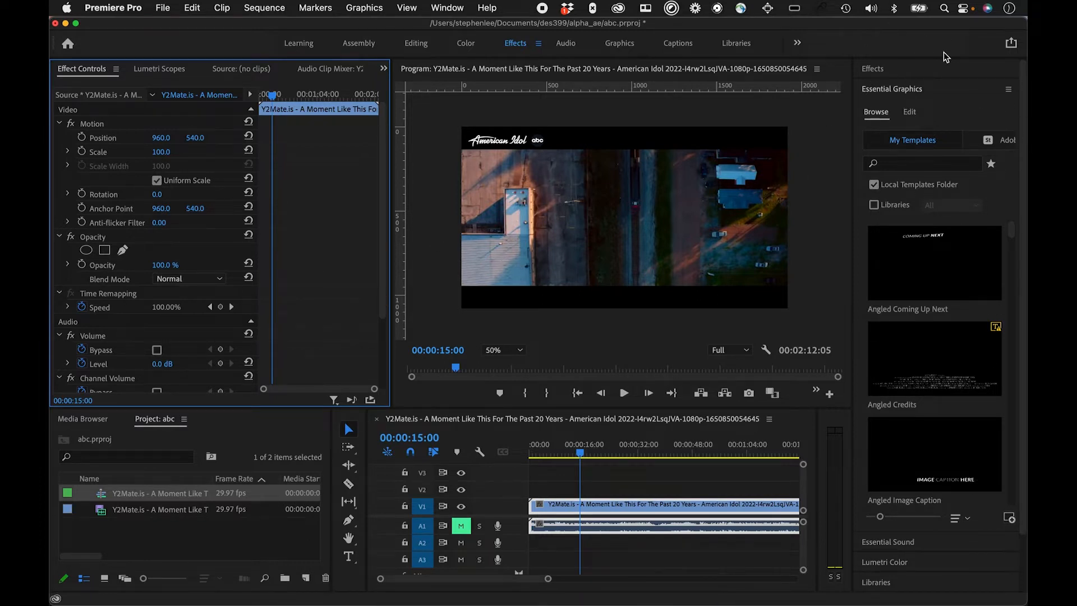
Look through the Adobe Stock templates and the local templates available in Essential Graphics.
left_click(447, 8)
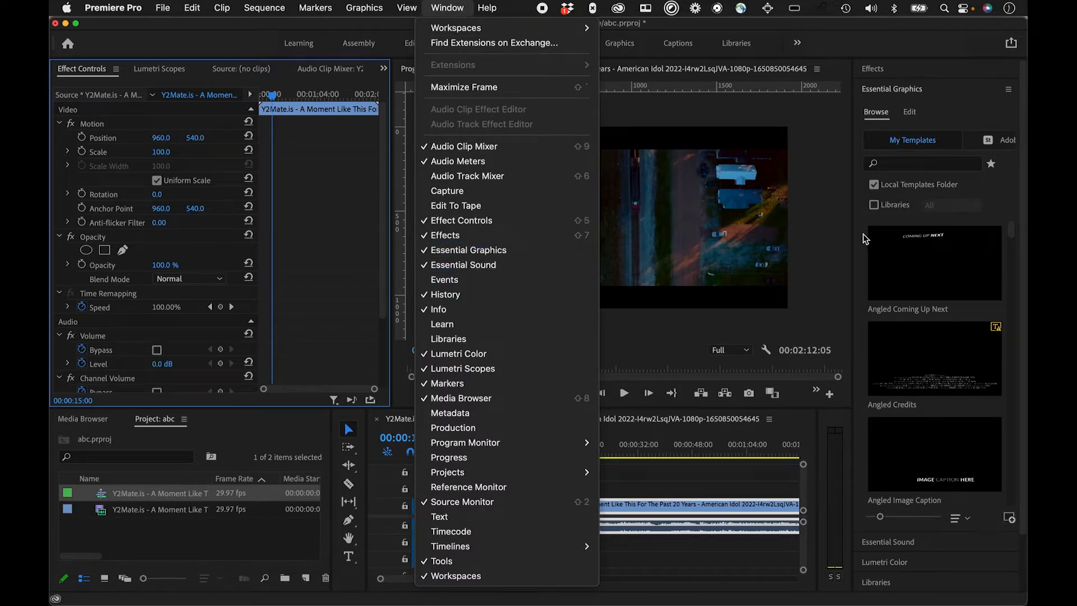
left_click(902, 212)
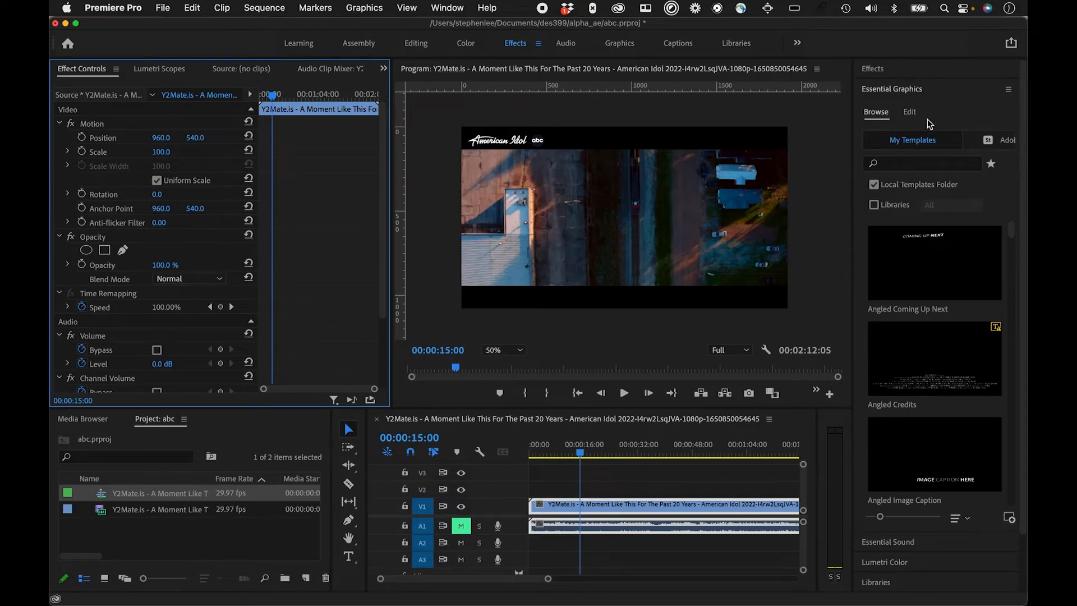
left_click(1006, 141)
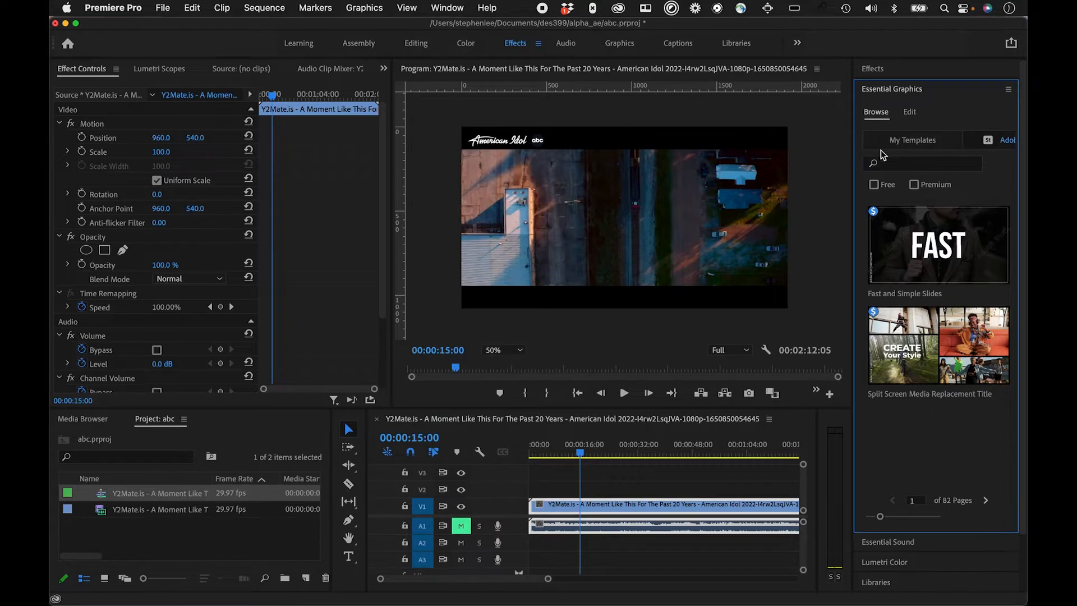
left_click(904, 141)
left_click_drag(1011, 241, 1008, 408)
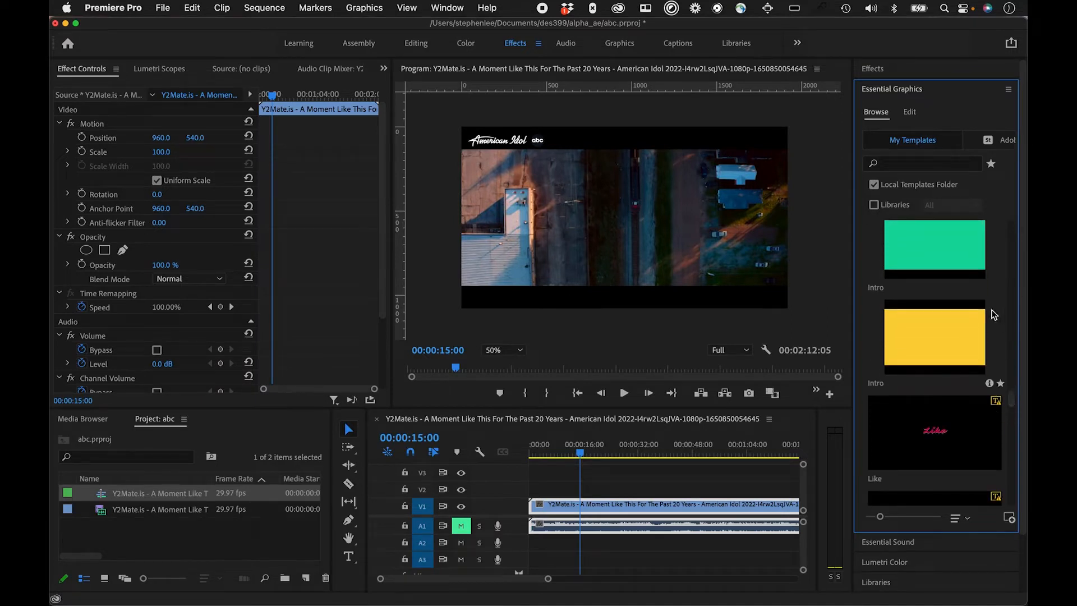
mouse_move(1010, 402)
left_mouse_down()
mouse_move(1018, 337)
mouse_move(1018, 401)
left_mouse_up()
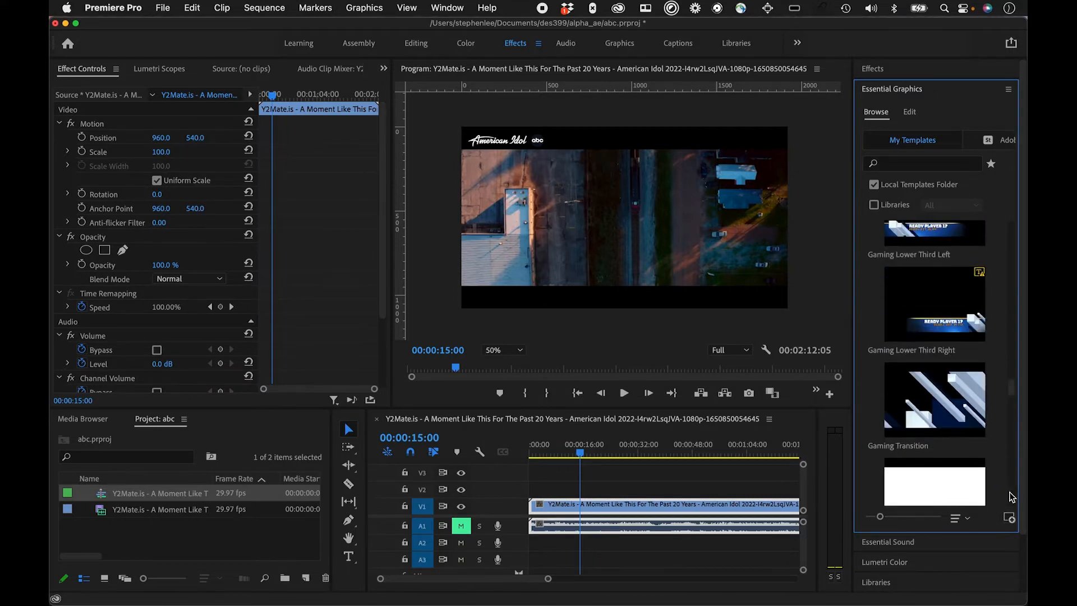
Install "ABC lower thirds.mogrt" from the templates folder in alpha_ae and locate it among the local templates.
left_click(1010, 517)
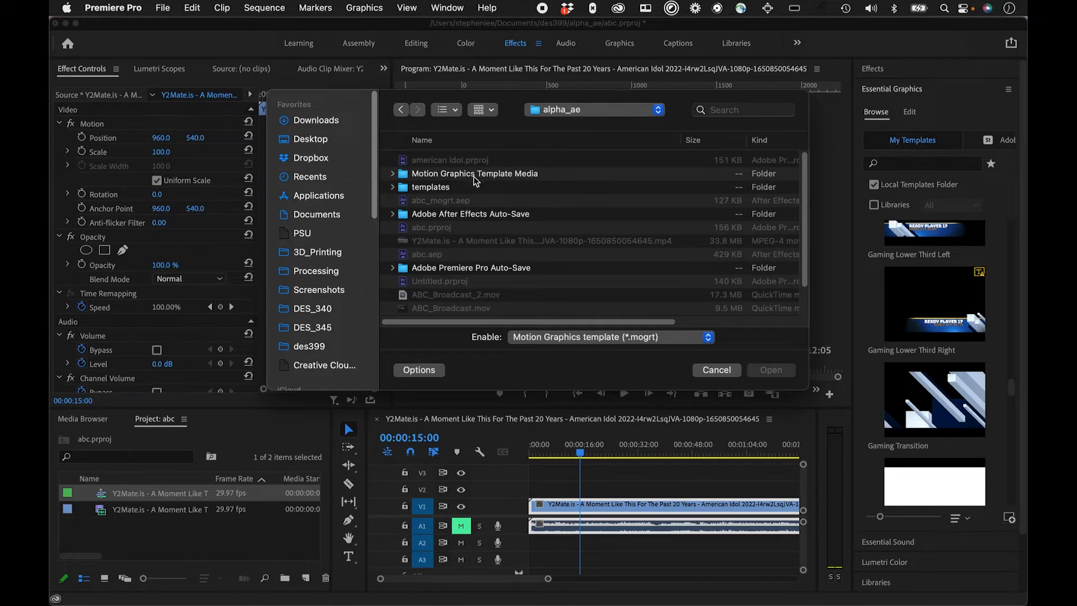
left_click(410, 189)
left_click(393, 188)
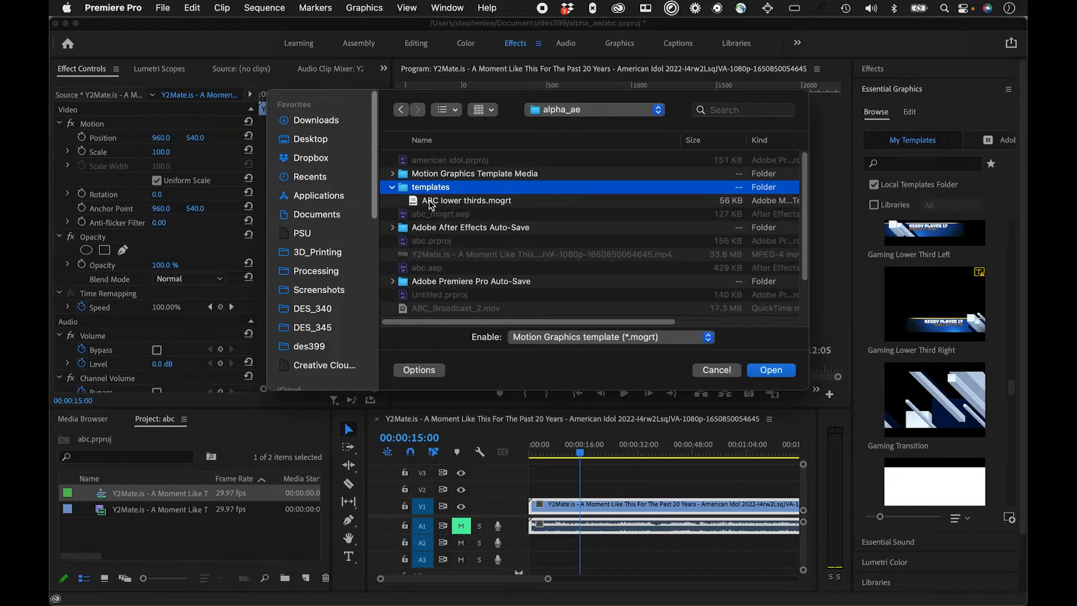
left_click(458, 206)
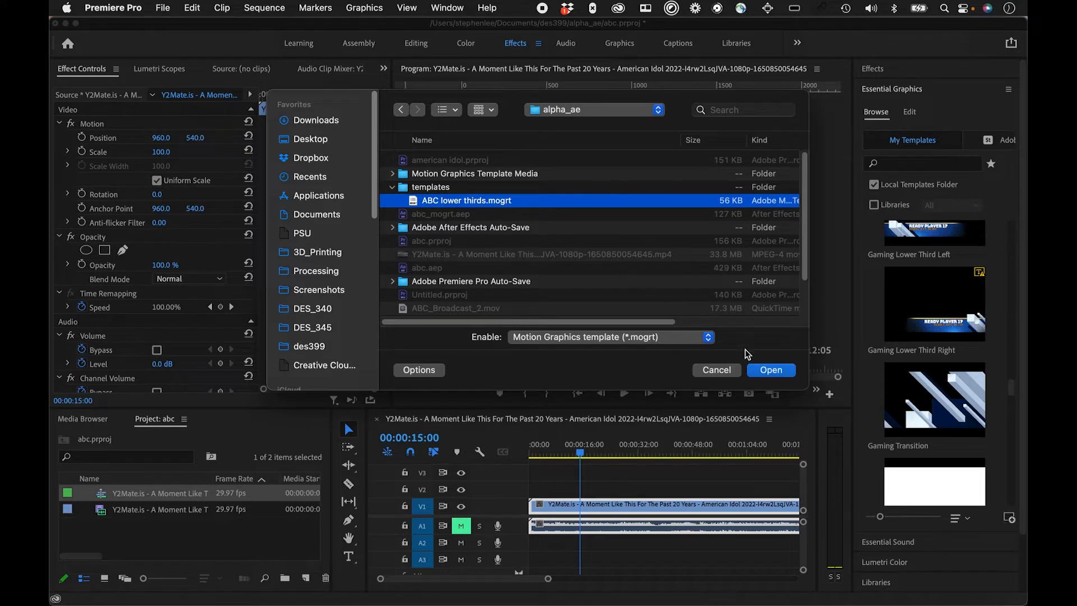
left_click(771, 370)
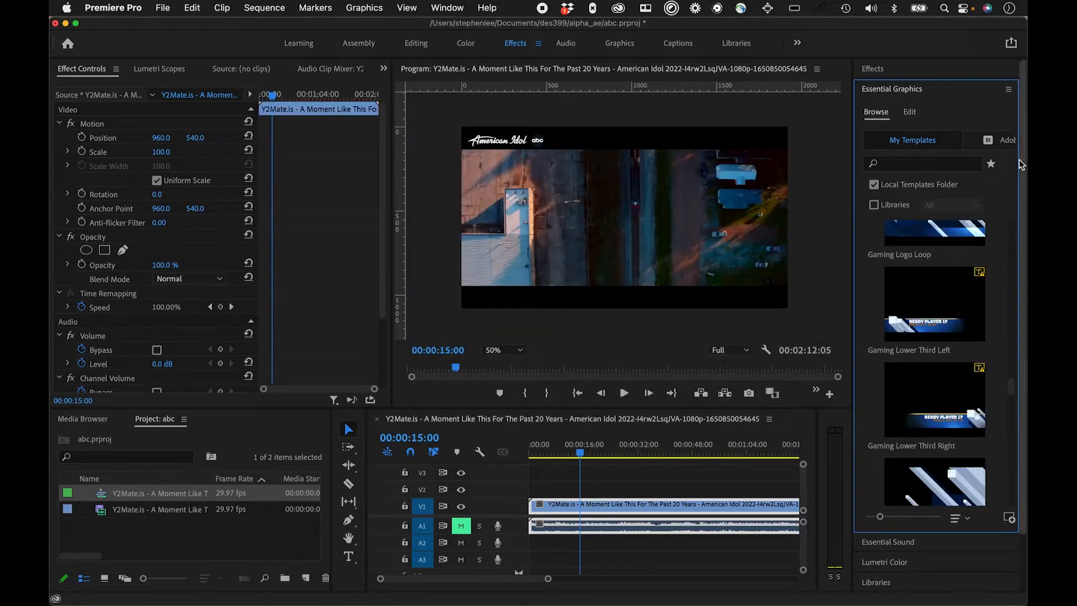
left_click_drag(1015, 392, 1016, 230)
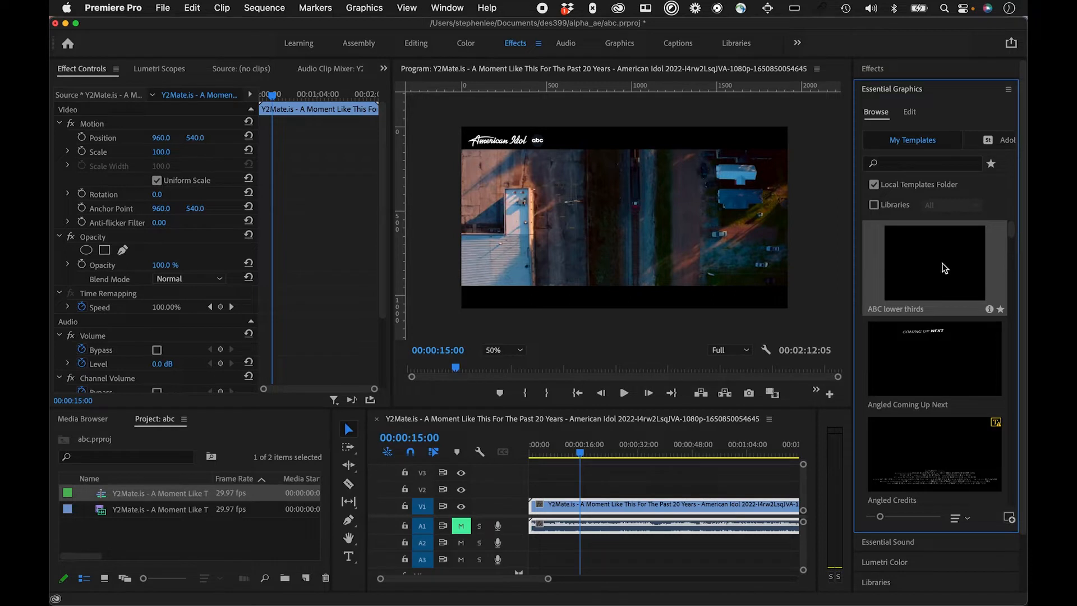
Place the ABC lower thirds template on track V2 at the start of the sequence and play it back.
left_click_drag(945, 269, 530, 493)
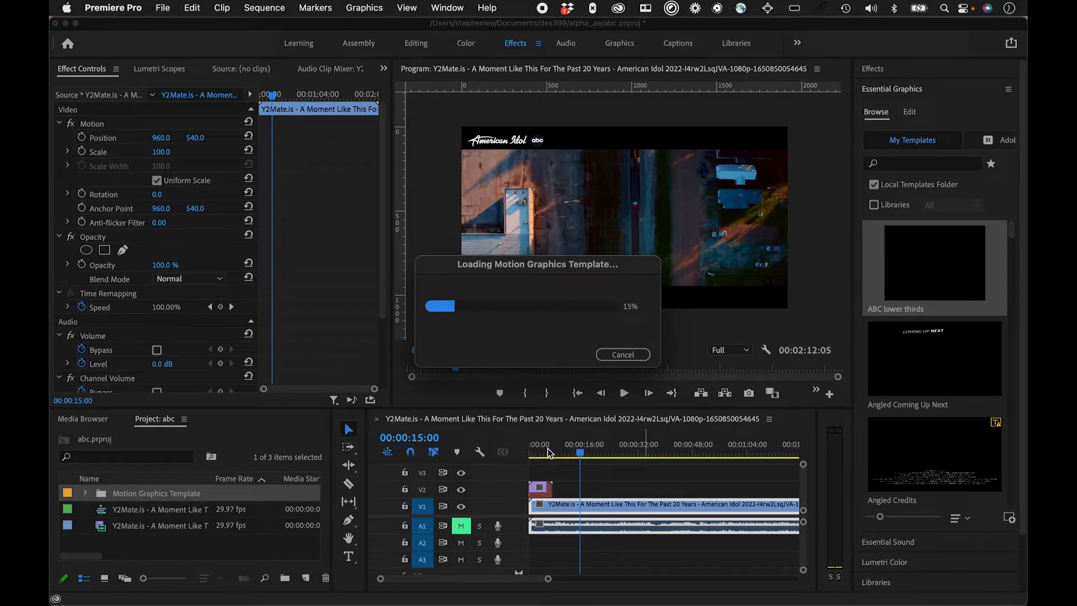
left_click_drag(548, 450, 520, 464)
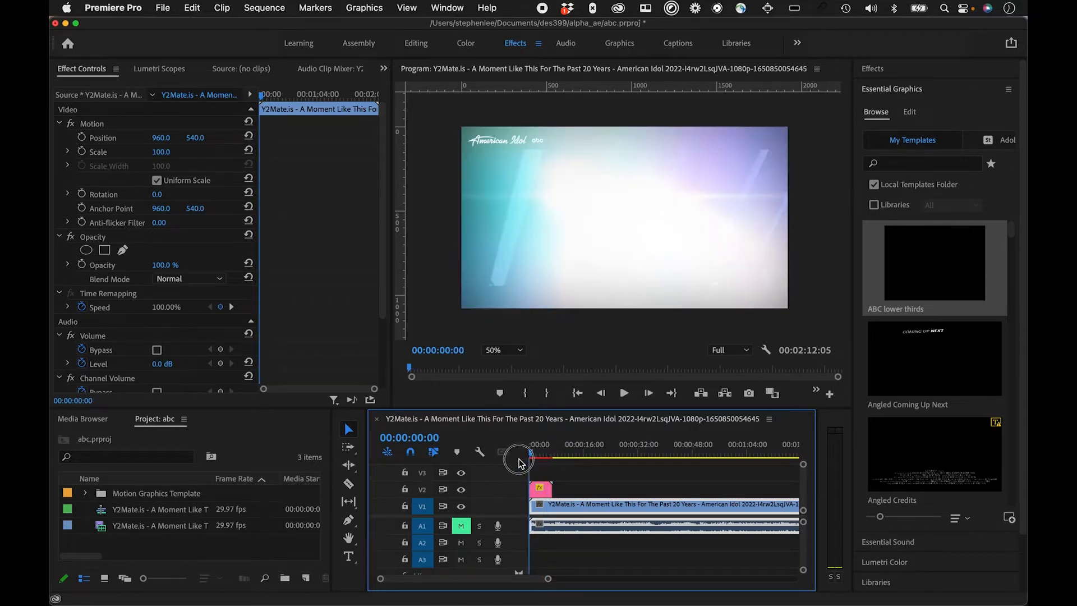
key("space")
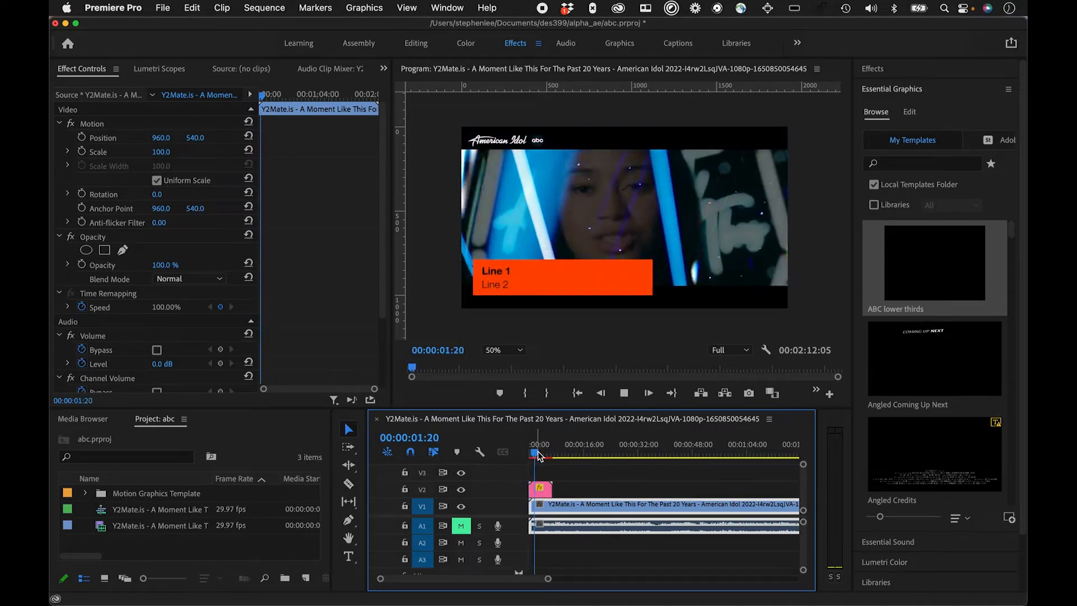
Scrub through the lower third's animation over the footage and park the playhead at 00:00:02:00.
left_click(543, 452)
left_click_drag(543, 452, 526, 452)
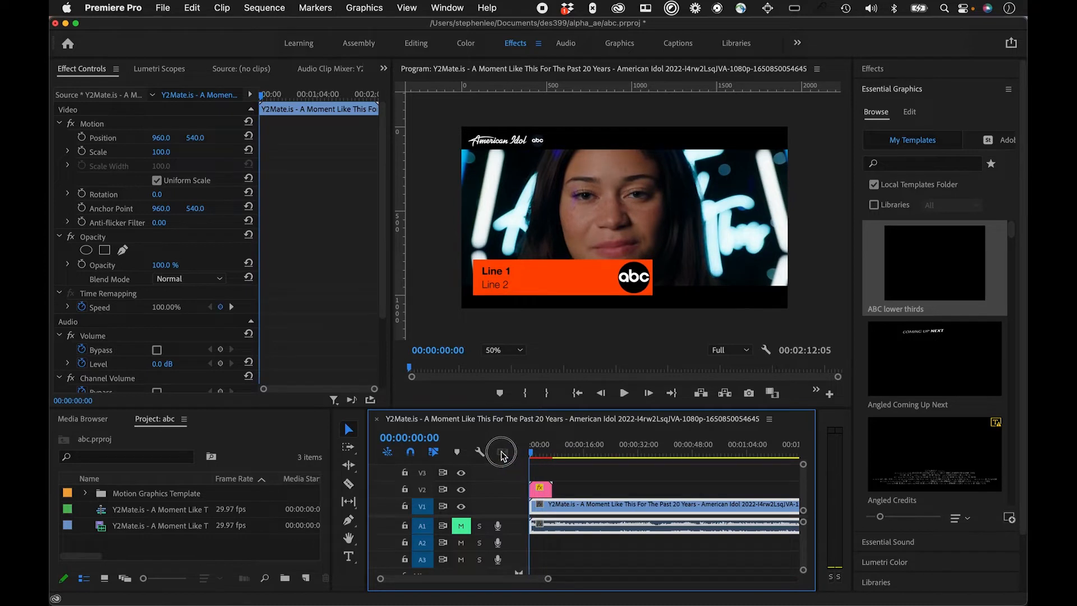
left_click(537, 452)
left_click_drag(537, 453, 541, 455)
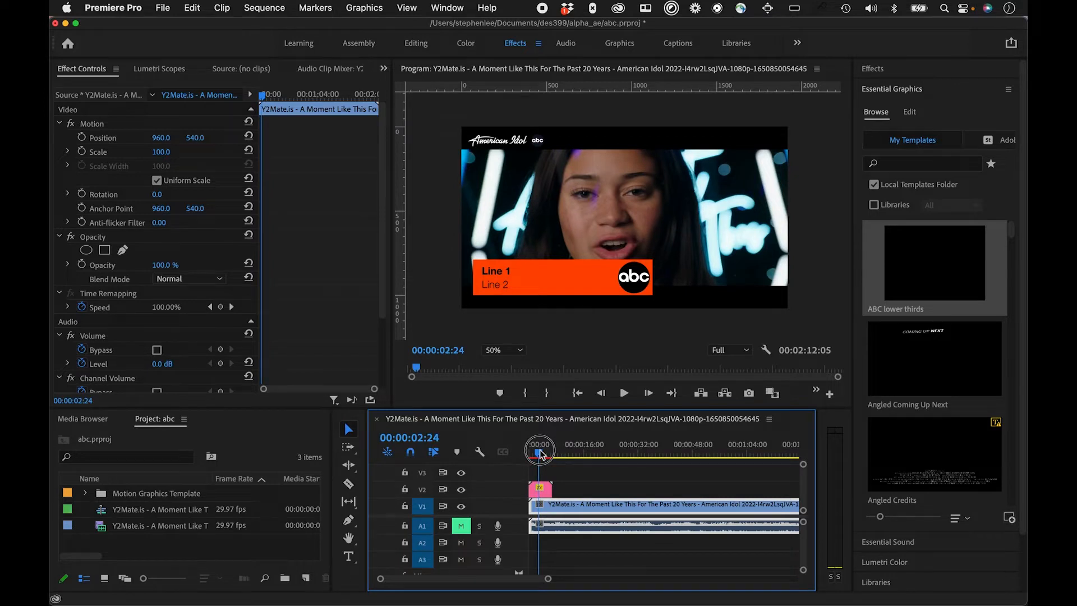
left_click_drag(541, 455, 537, 453)
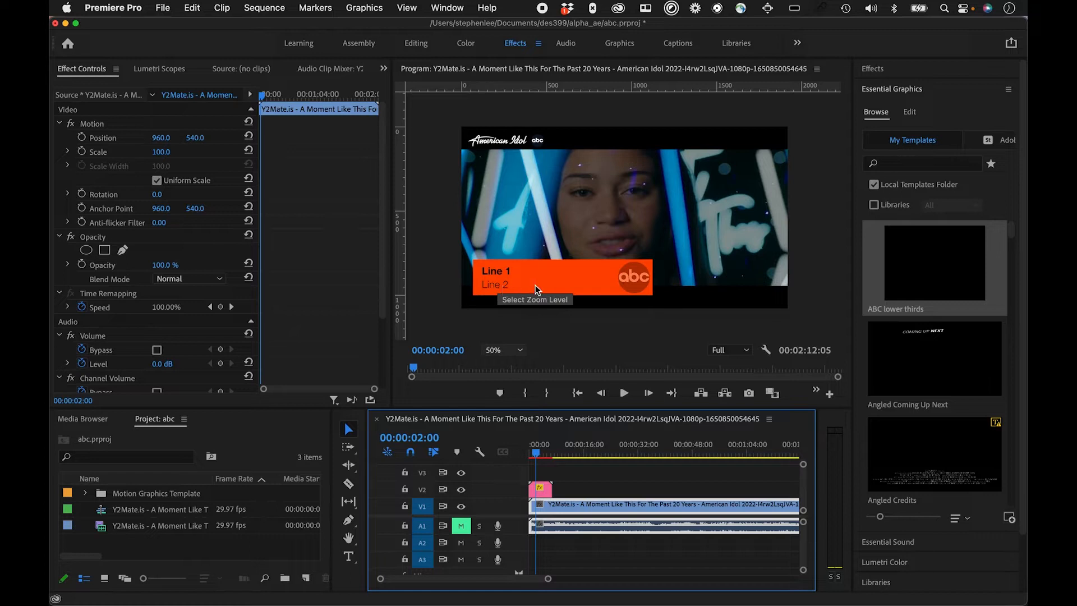
Set the lower third's Line 1 text to "Sunday" and its Line 2 text to "8pm".
left_click(542, 488)
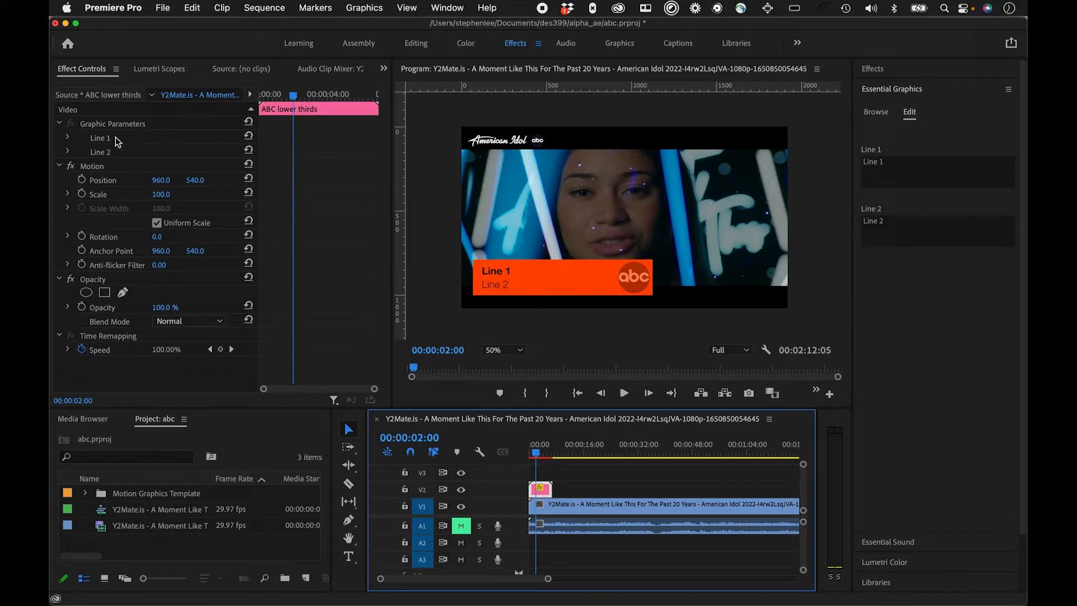
left_click(94, 124)
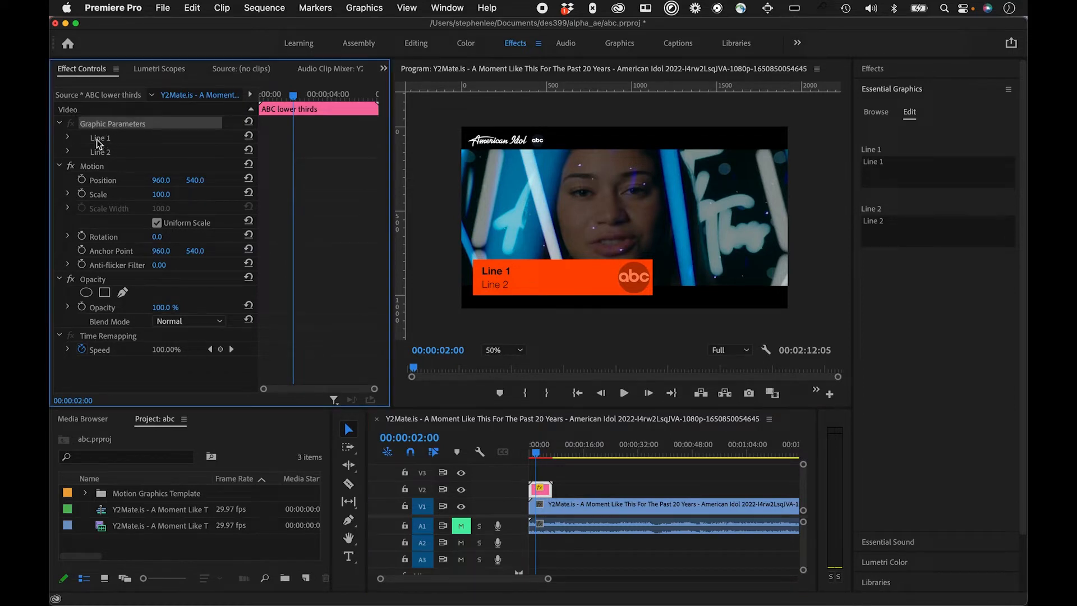
left_click(68, 138)
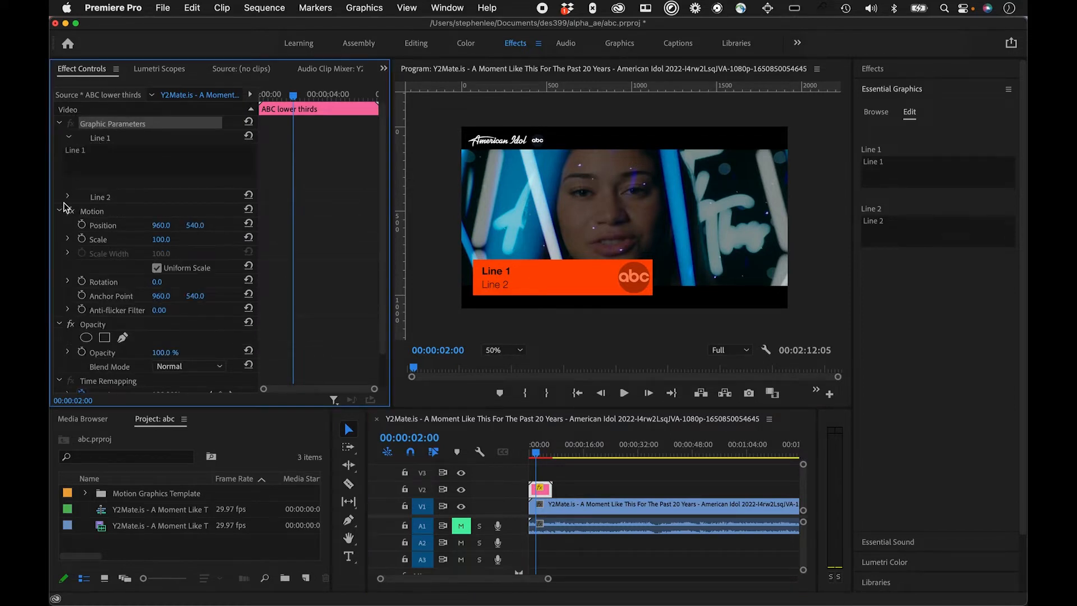
left_click(67, 196)
left_click(78, 152)
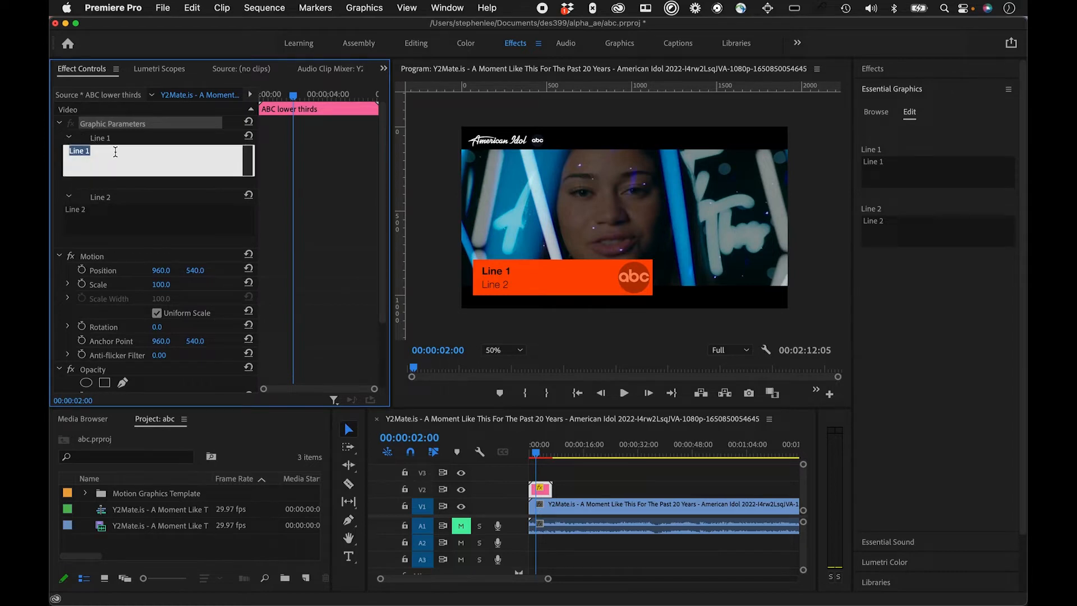
type("Sunday")
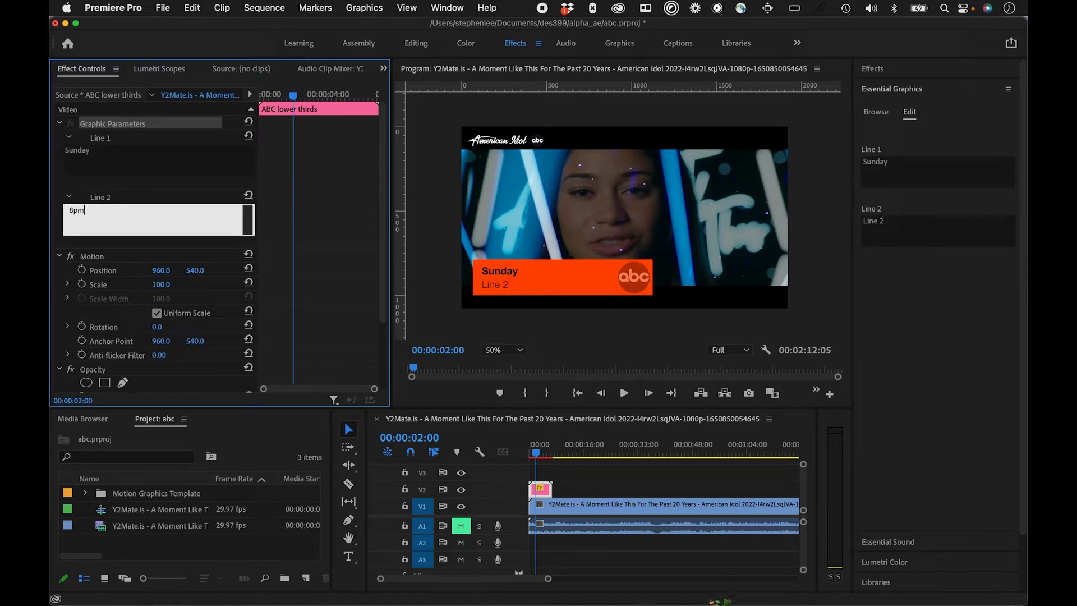
Play the sequence from the start to check the edited lower third over the footage.
left_click(543, 452)
left_click_drag(544, 451, 480, 449)
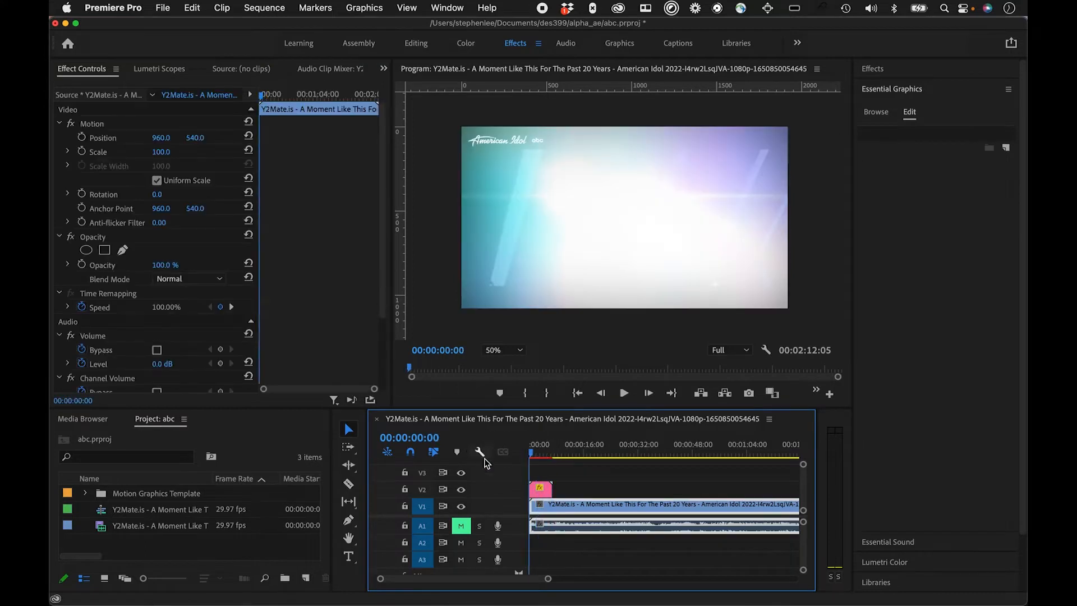
left_click(618, 560)
key("space")
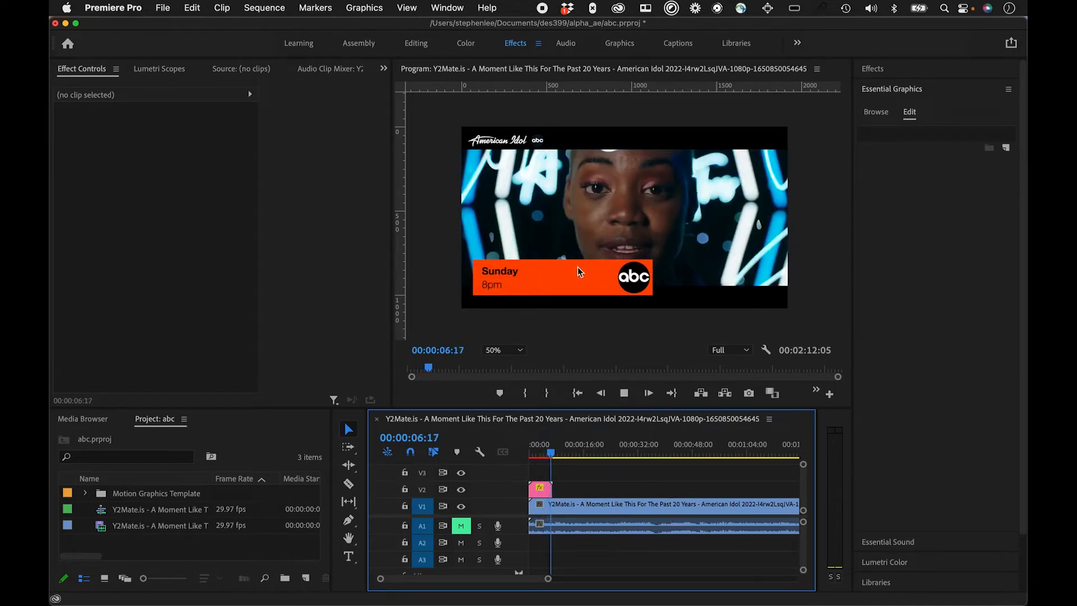
key("space")
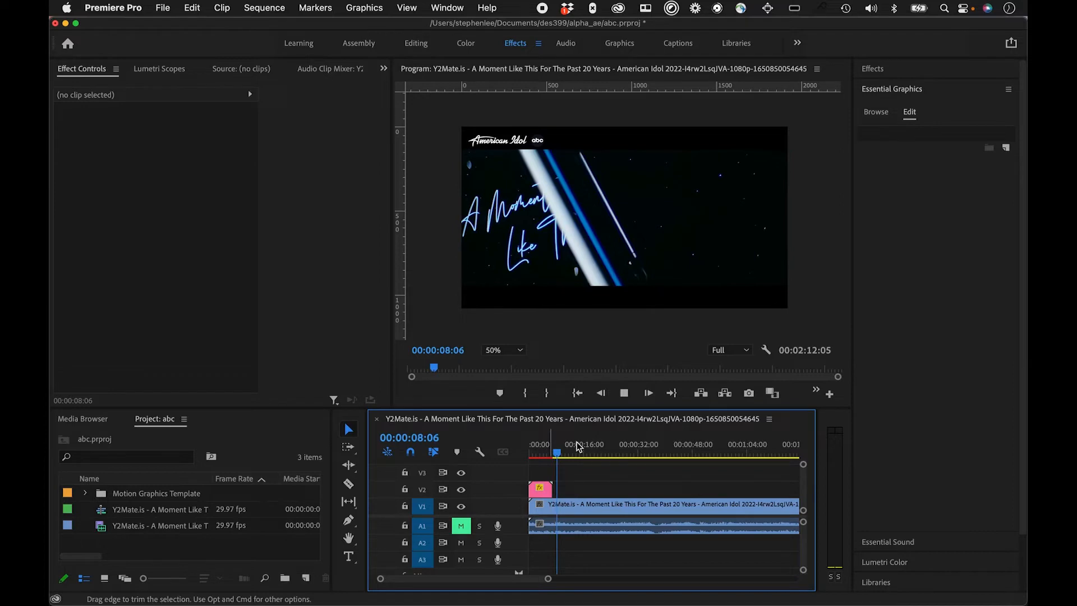
Duplicate the lower third on track V2 and position the copy to start about 9 seconds into the sequence.
left_click(579, 513)
mouse_move(559, 454)
left_mouse_down()
mouse_move(524, 452)
mouse_move(565, 455)
left_mouse_up()
left_click(541, 491)
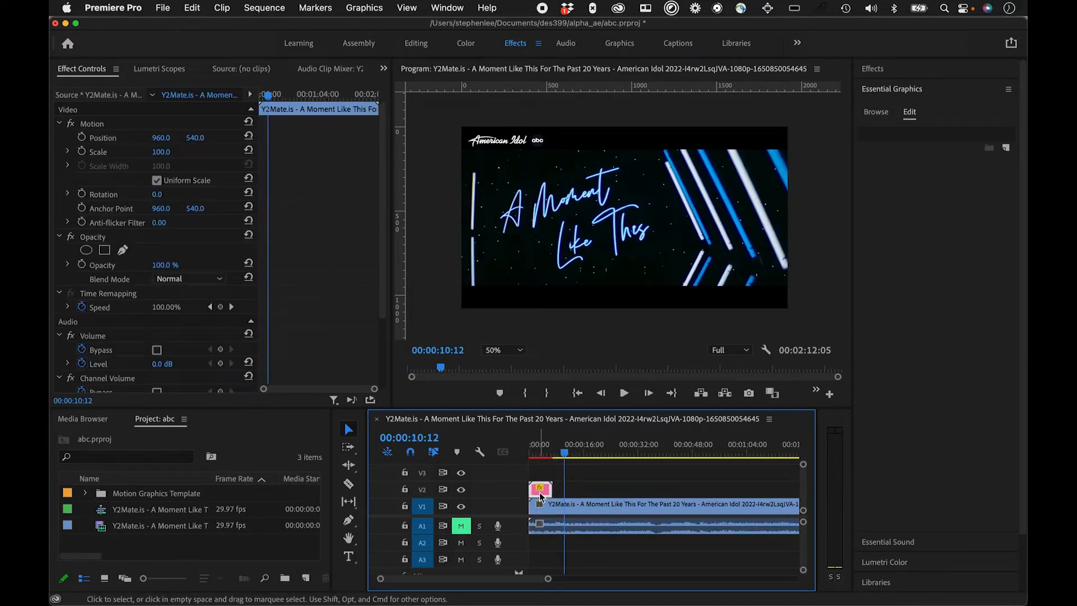
left_click_drag(540, 491, 567, 492)
mouse_move(566, 452)
left_mouse_down()
mouse_move(512, 453)
mouse_move(571, 454)
left_mouse_up()
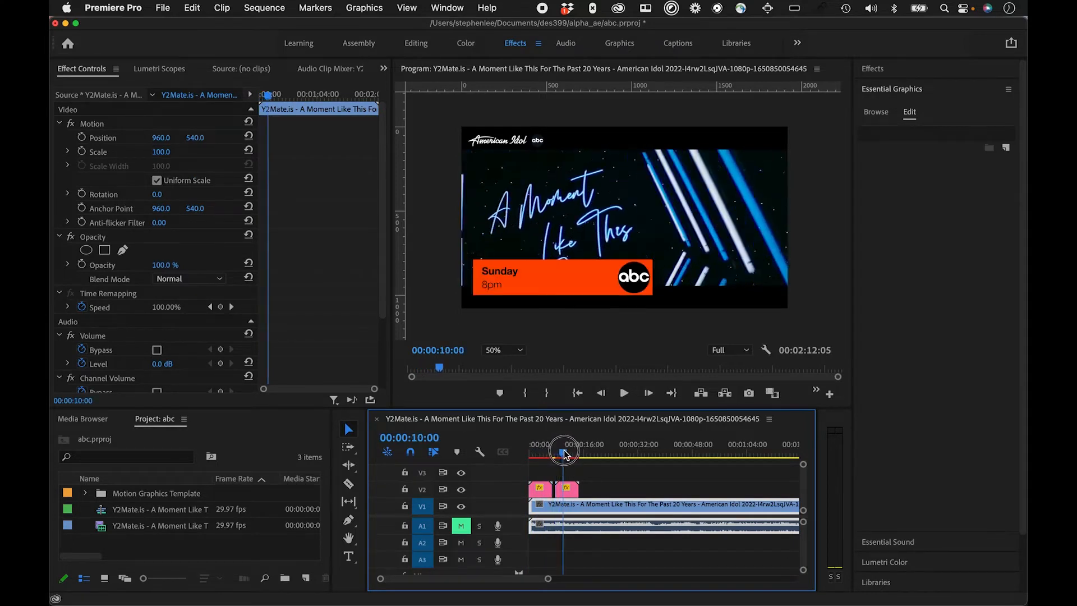
mouse_move(566, 492)
left_mouse_down()
mouse_move(579, 492)
mouse_move(569, 493)
left_mouse_up()
left_click_drag(567, 453, 561, 454)
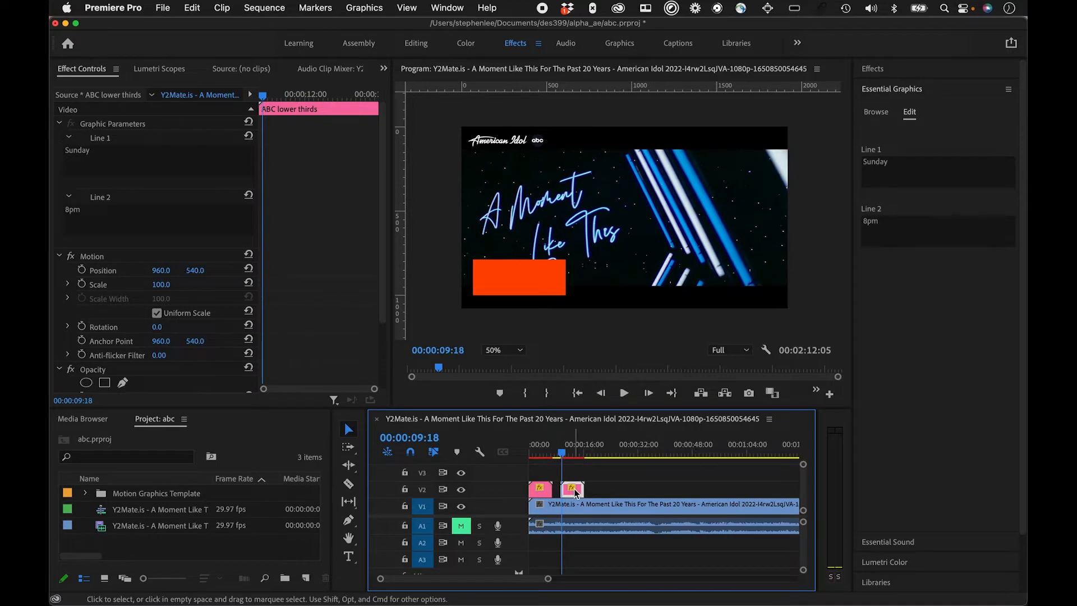
key("i")
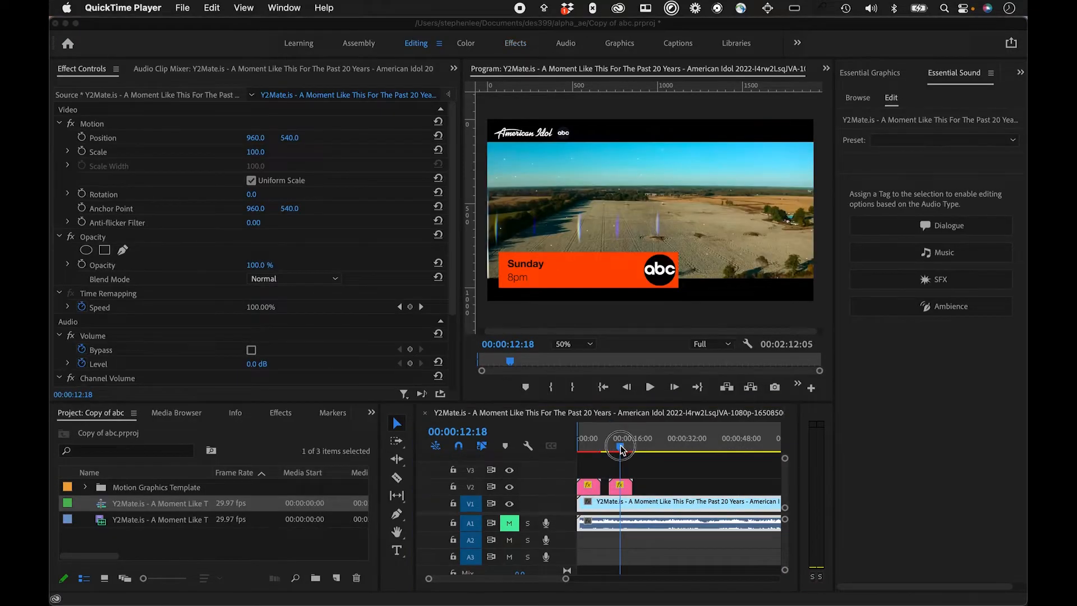
Change the Line 1 text of the second lower third to "Monday".
left_click(621, 449)
left_click_drag(598, 451, 620, 447)
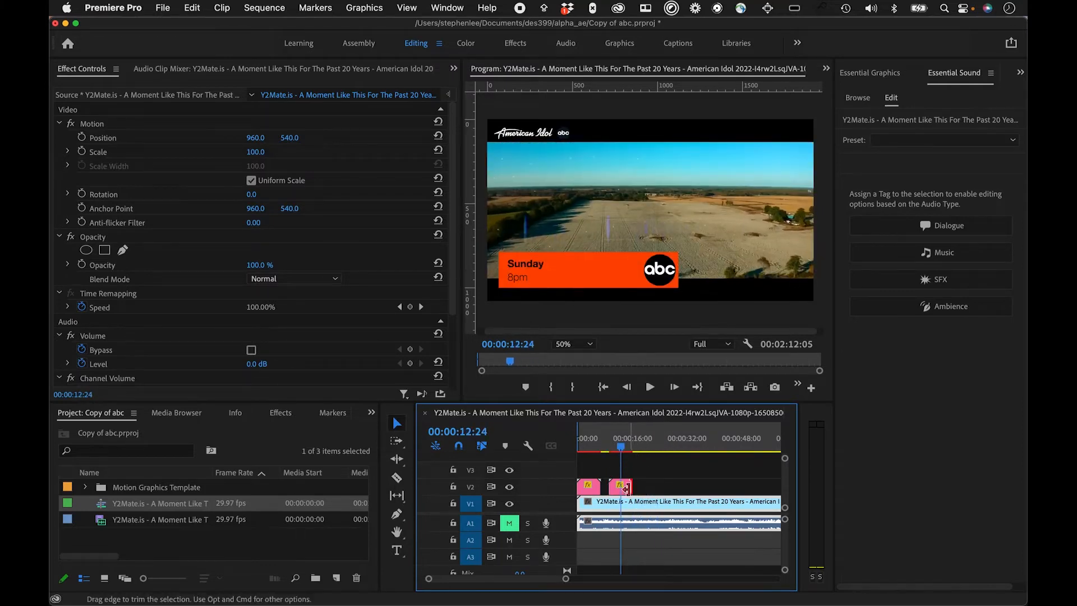
left_click(619, 467)
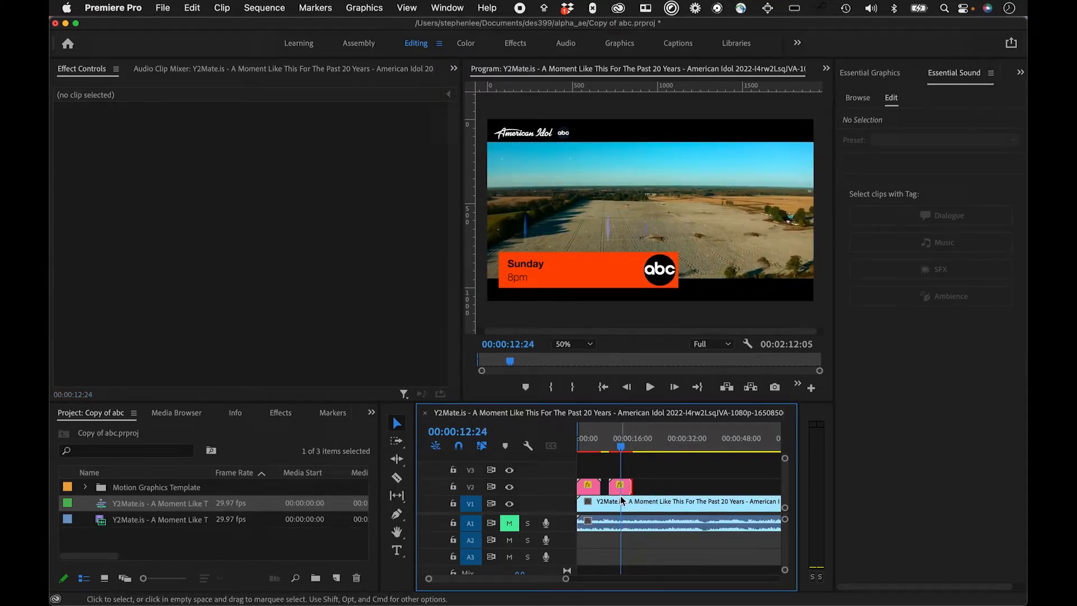
left_click(620, 488)
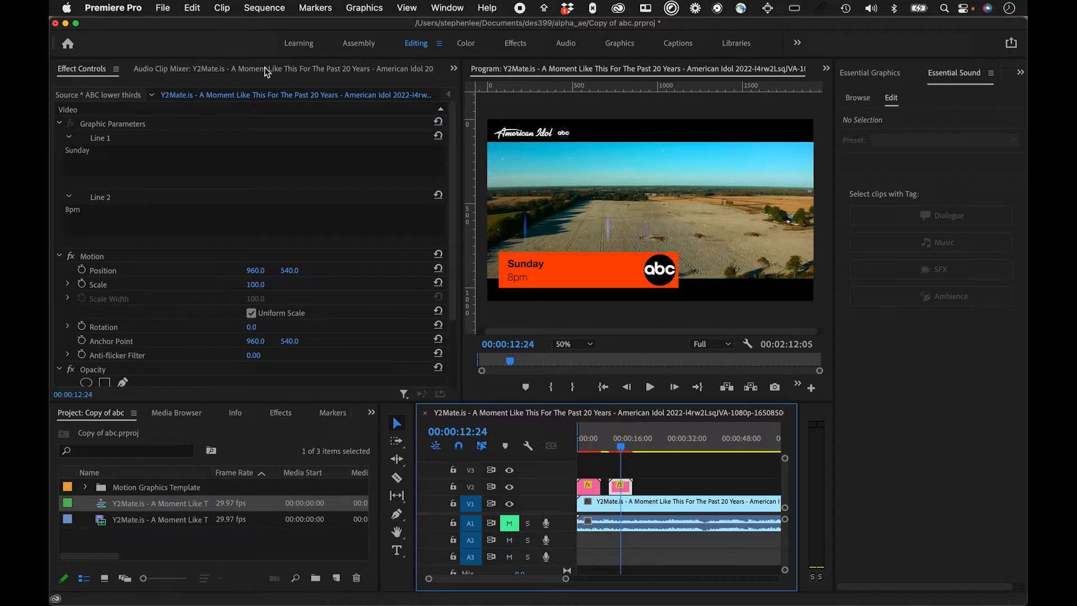
left_click(102, 152)
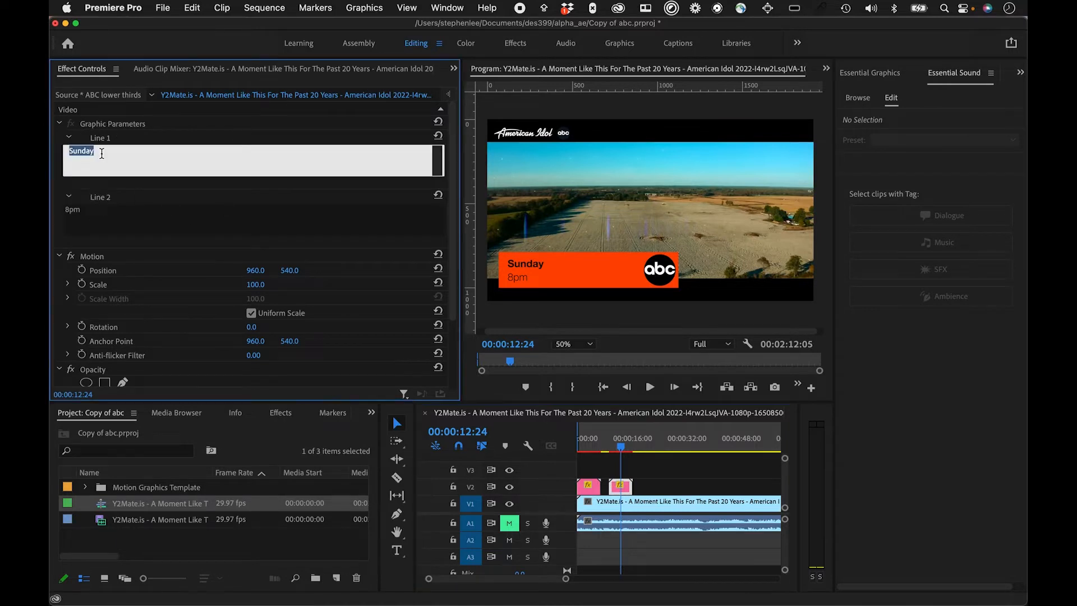
key("BackSpace")
key("BackSpace")
key("BackSpace")
key("BackSpace")
type("onda")
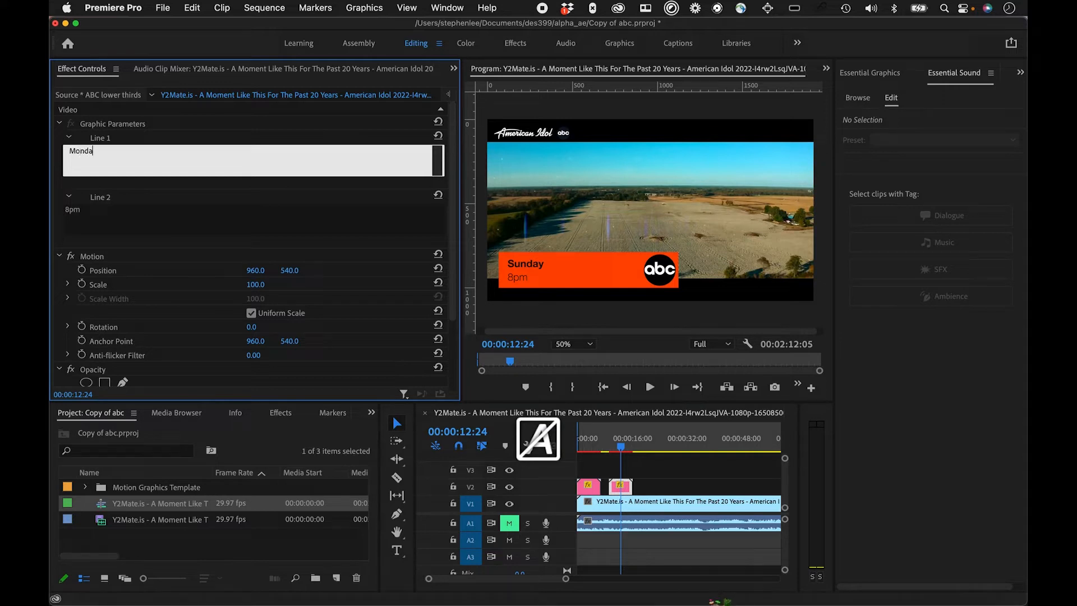
type("y")
Move the second lower third to start at 00:00:10:12 and scrub through it to 00:00:15:24.
left_click(616, 453)
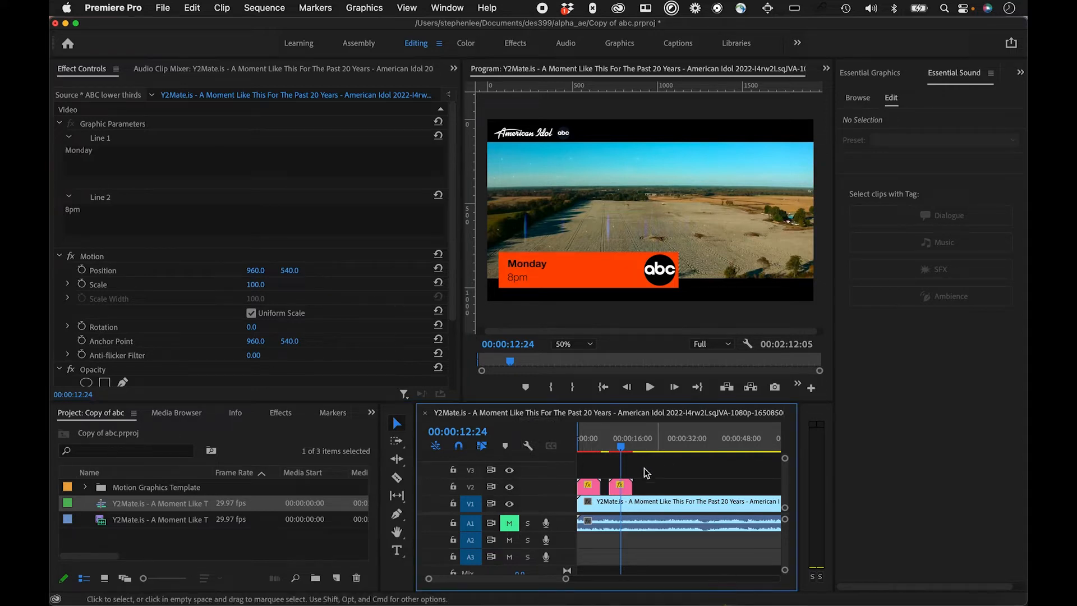
mouse_move(617, 453)
left_mouse_down()
mouse_move(530, 448)
mouse_move(612, 452)
left_mouse_up()
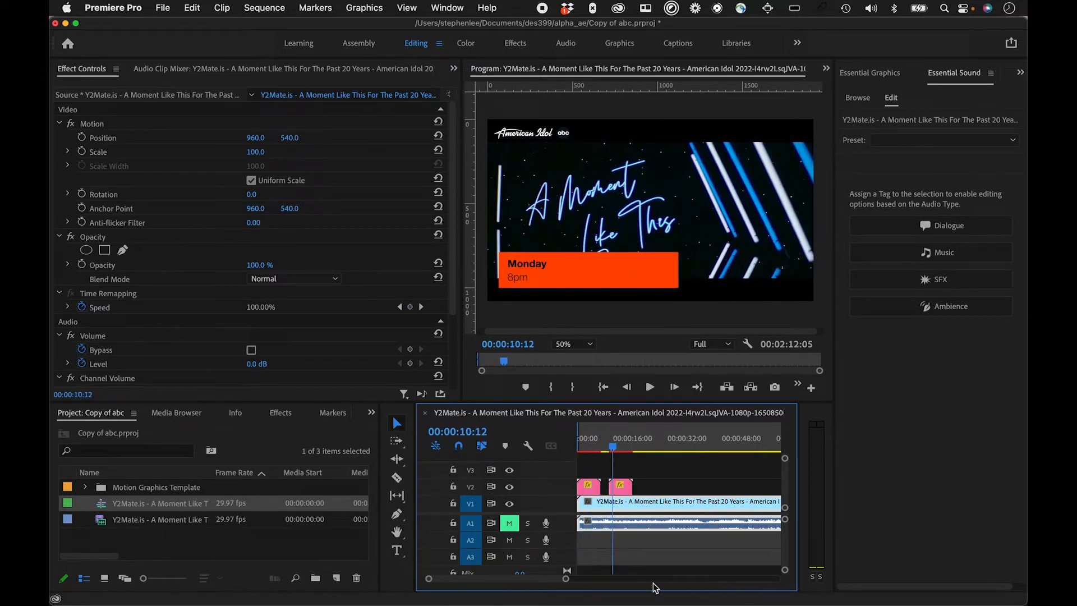
left_click_drag(623, 489, 631, 488)
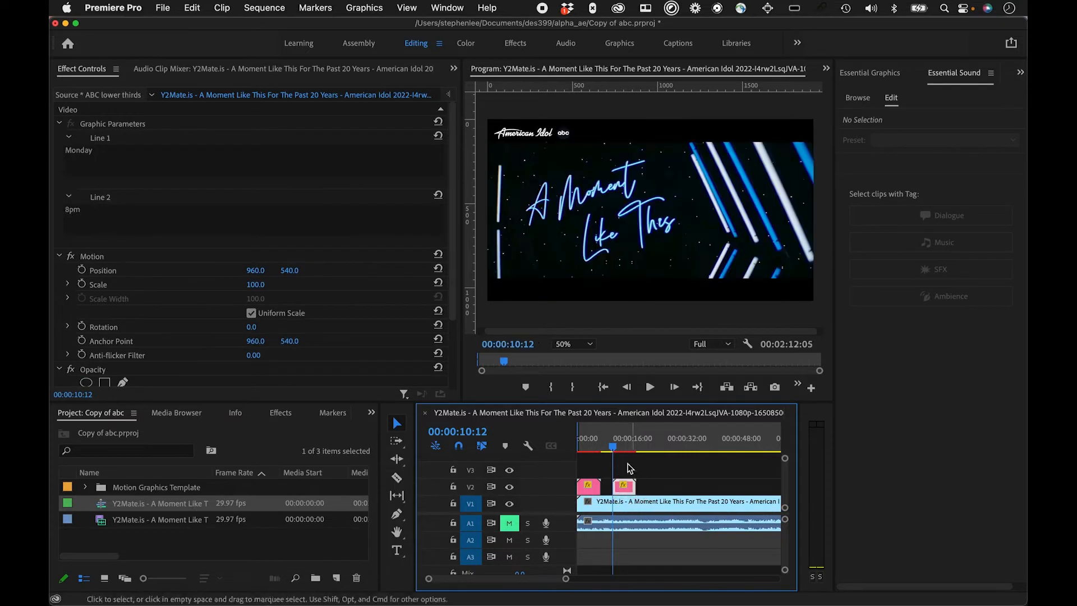
left_click(626, 502)
mouse_move(614, 452)
left_mouse_down()
mouse_move(586, 448)
mouse_move(628, 453)
left_mouse_up()
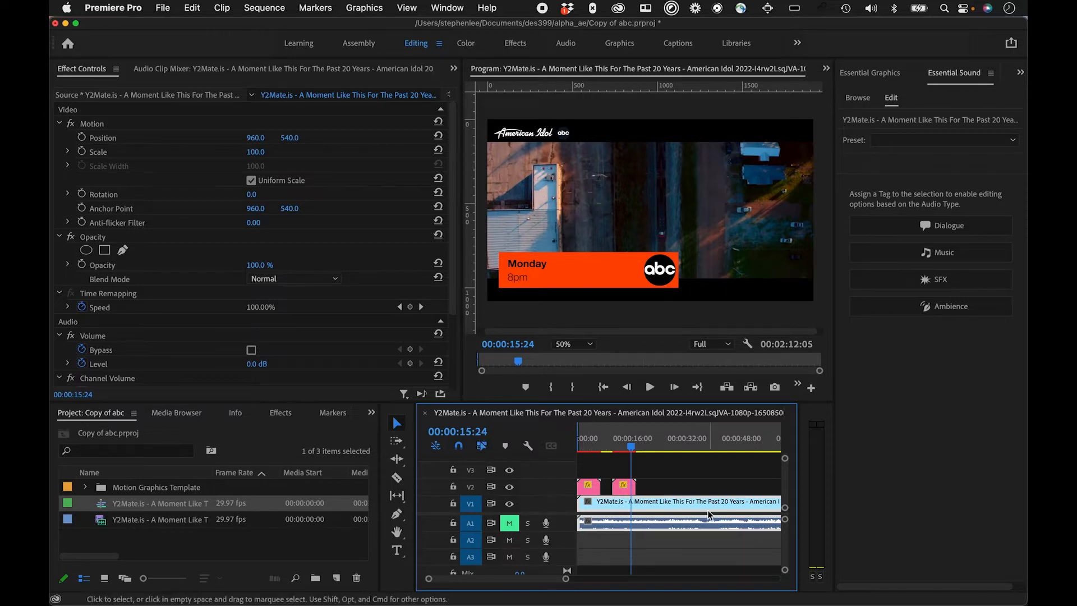
Shift the footage to start at the end of the first lower third and, with linked selection off, delete its audio from A1.
left_click_drag(688, 509, 711, 509)
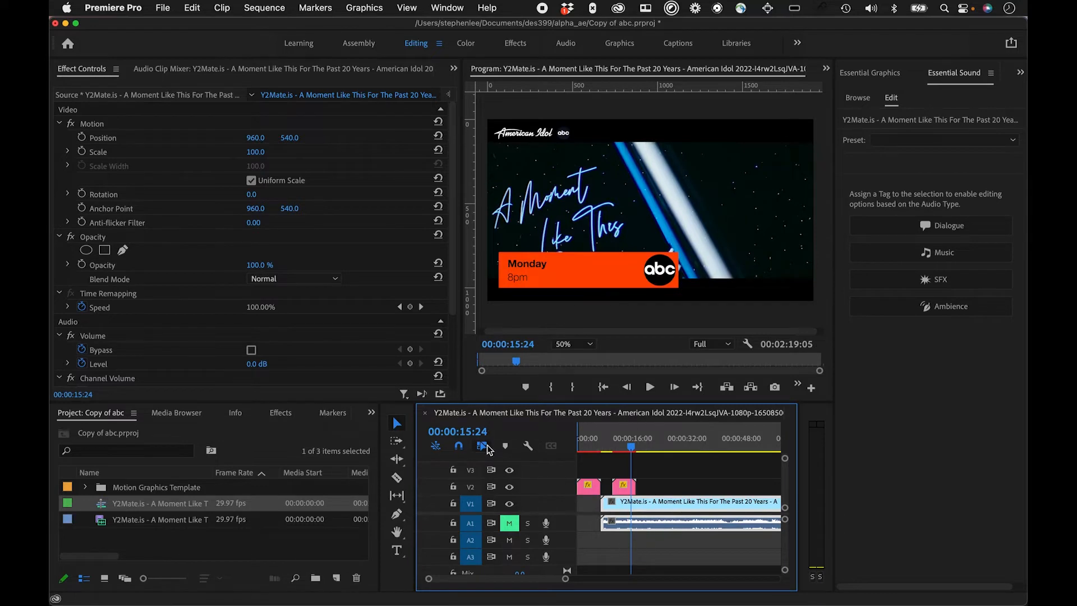
left_click(621, 525)
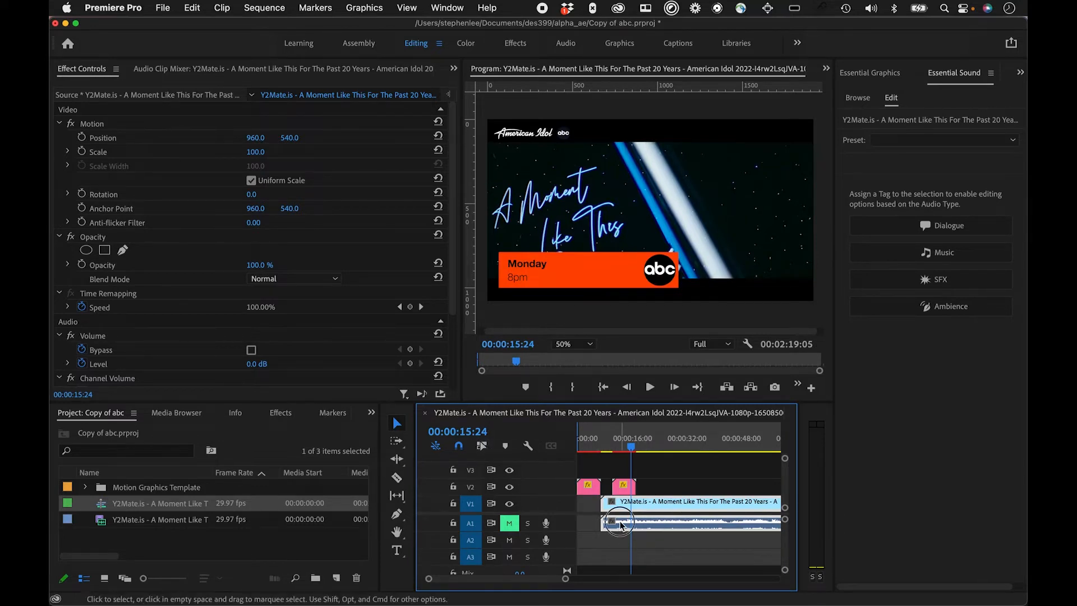
key("Delete")
key("super+z")
left_click(672, 560)
left_click(670, 528)
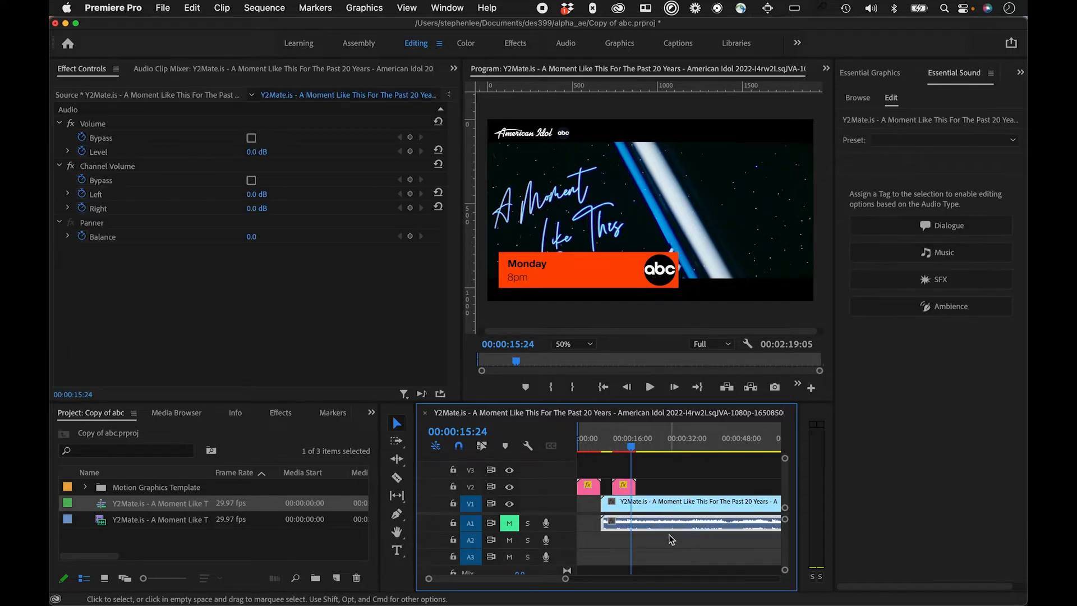
key("Delete")
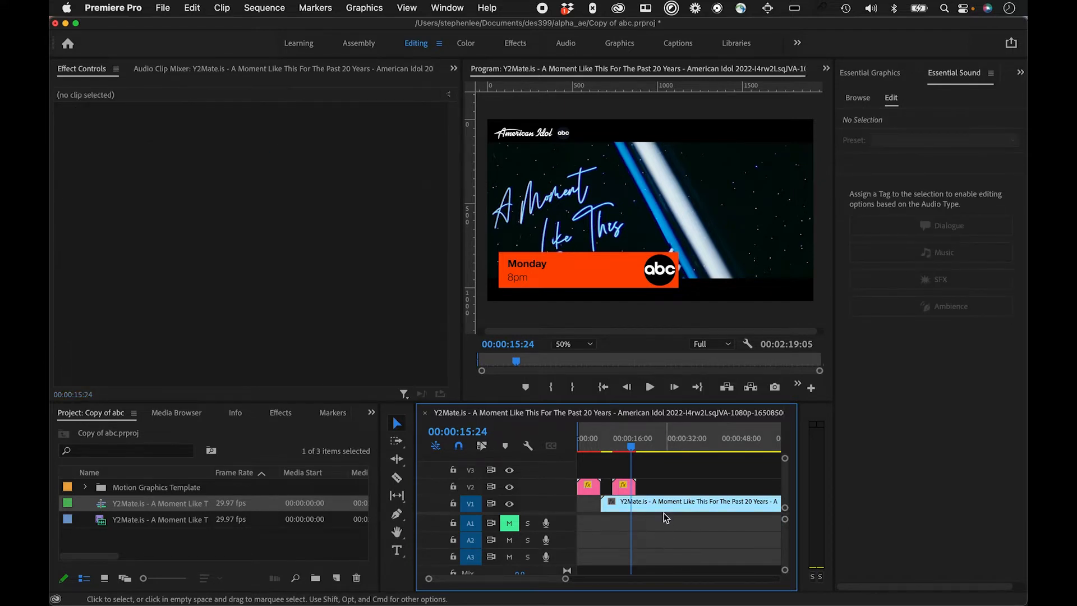
Move the footage clip back to the start of the sequence and place the playhead at 00:00:10:13.
left_click_drag(666, 505, 619, 508)
left_click_drag(603, 445, 616, 465)
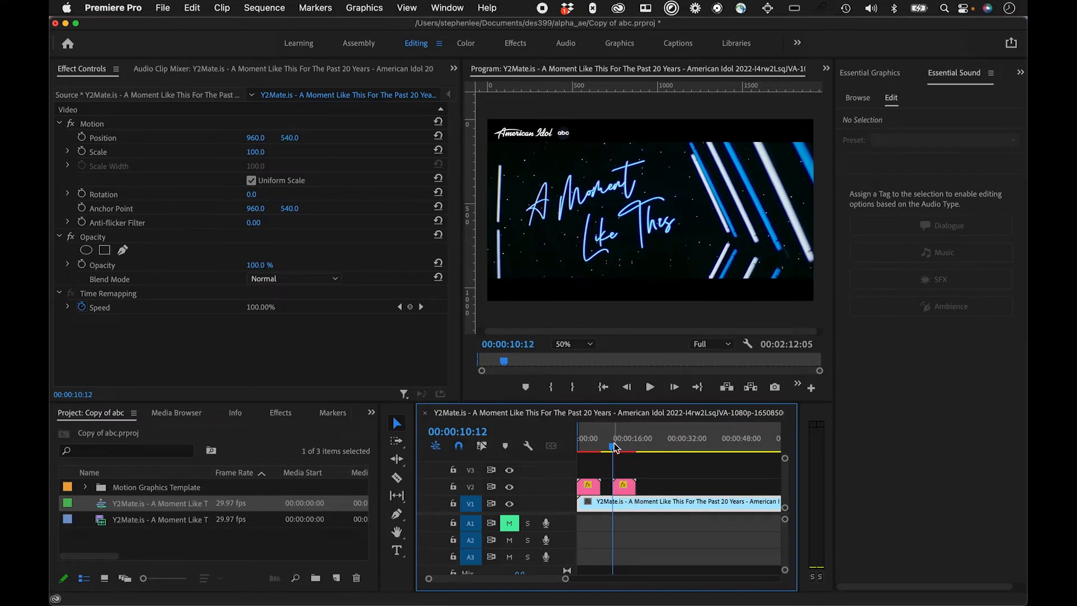
left_click_drag(611, 449, 613, 452)
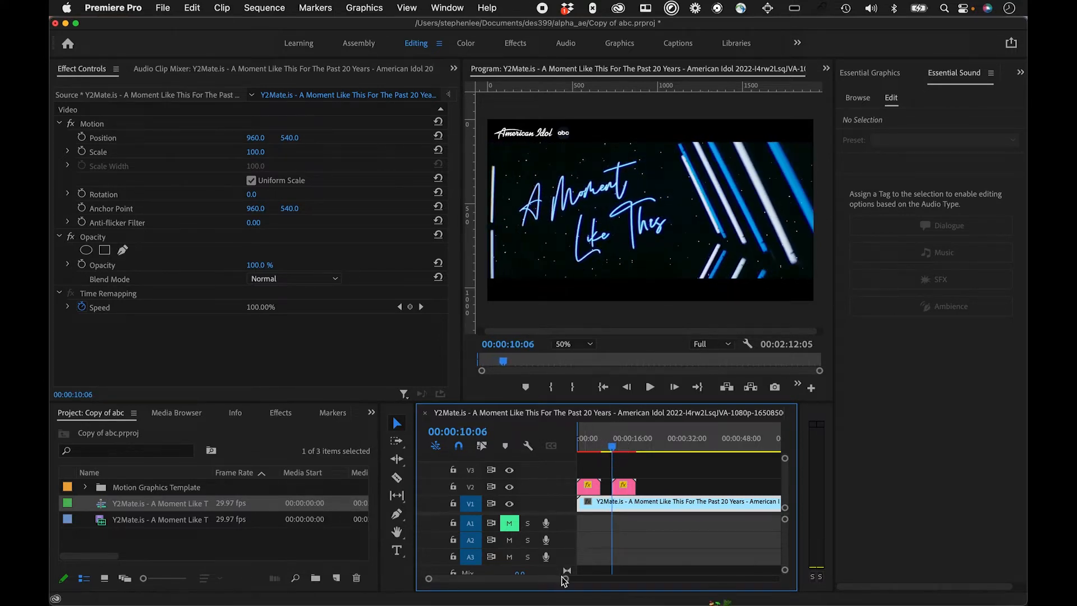
left_click_drag(566, 583, 512, 584)
left_click_drag(681, 448, 709, 441)
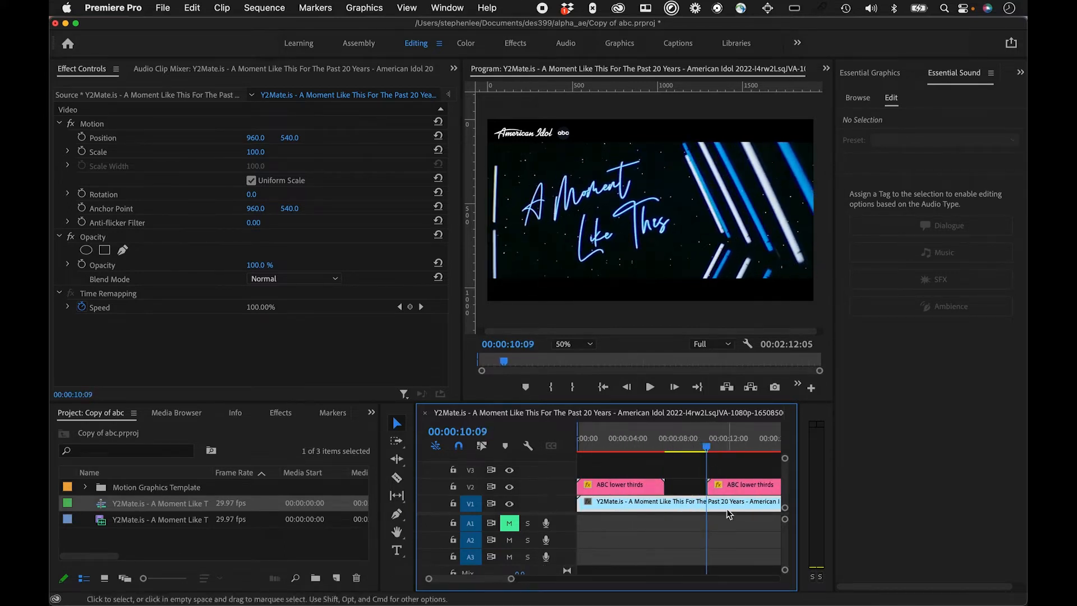
left_click_drag(706, 449, 707, 449)
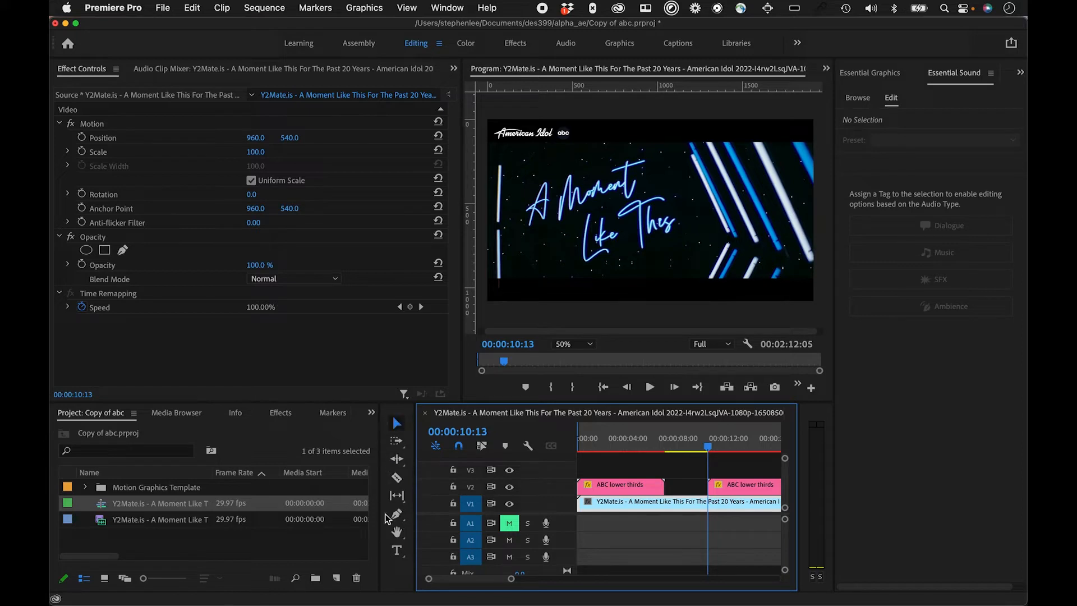
Split the V1 footage with the Razor tool at 00:00:10:13, 00:00:20:22 and 00:00:27:25.
left_click(398, 478)
left_click(709, 505)
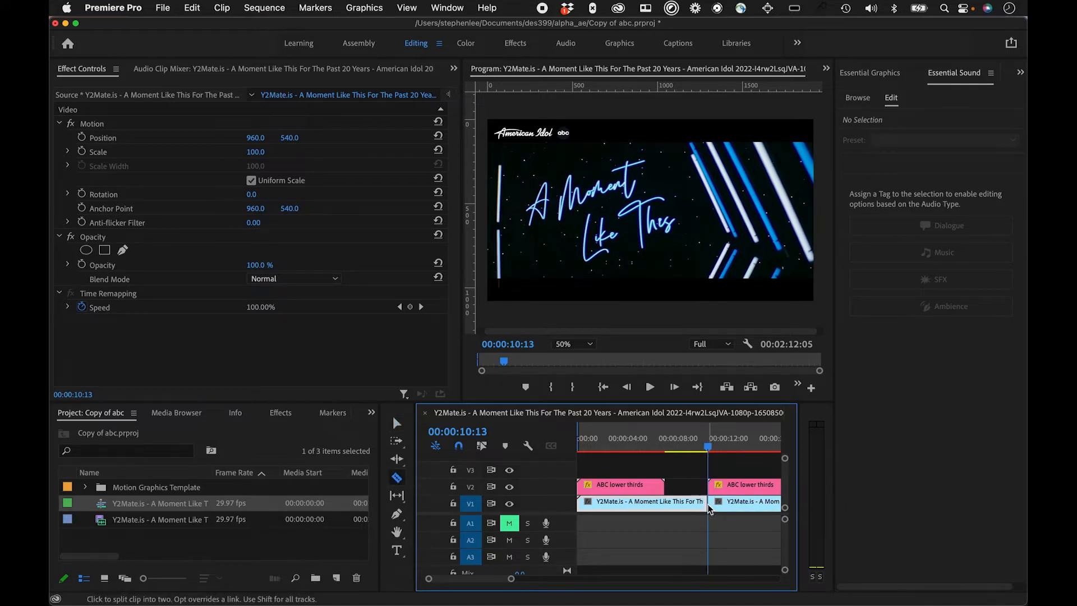
mouse_move(708, 447)
left_mouse_down()
mouse_move(841, 460)
mouse_move(645, 450)
mouse_move(765, 453)
mouse_move(709, 460)
mouse_move(716, 452)
left_mouse_up()
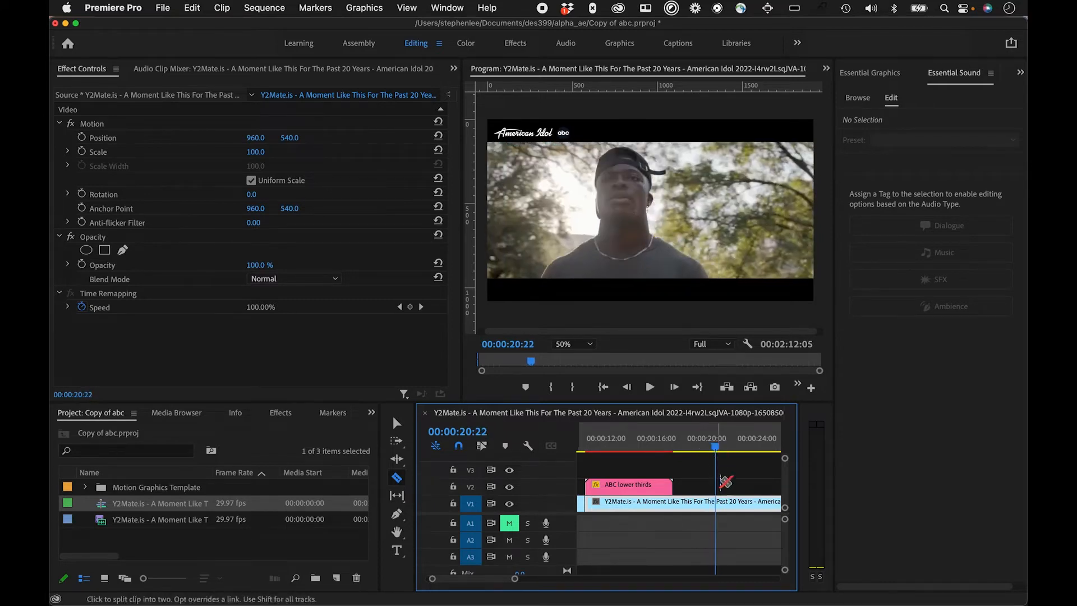
left_click_drag(717, 447, 772, 469)
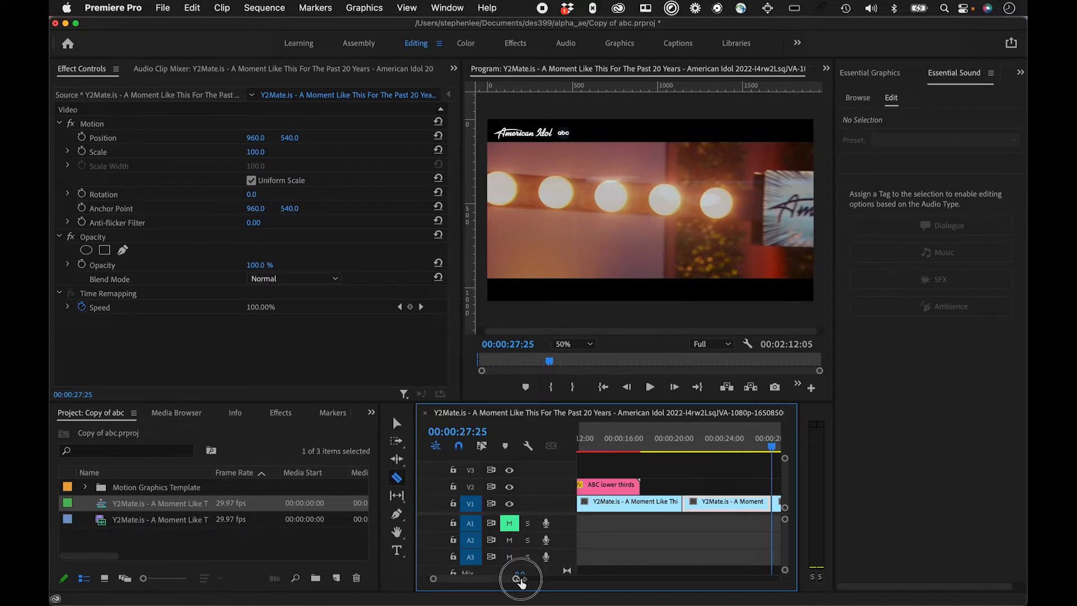
left_click_drag(521, 582, 567, 579)
key("v")
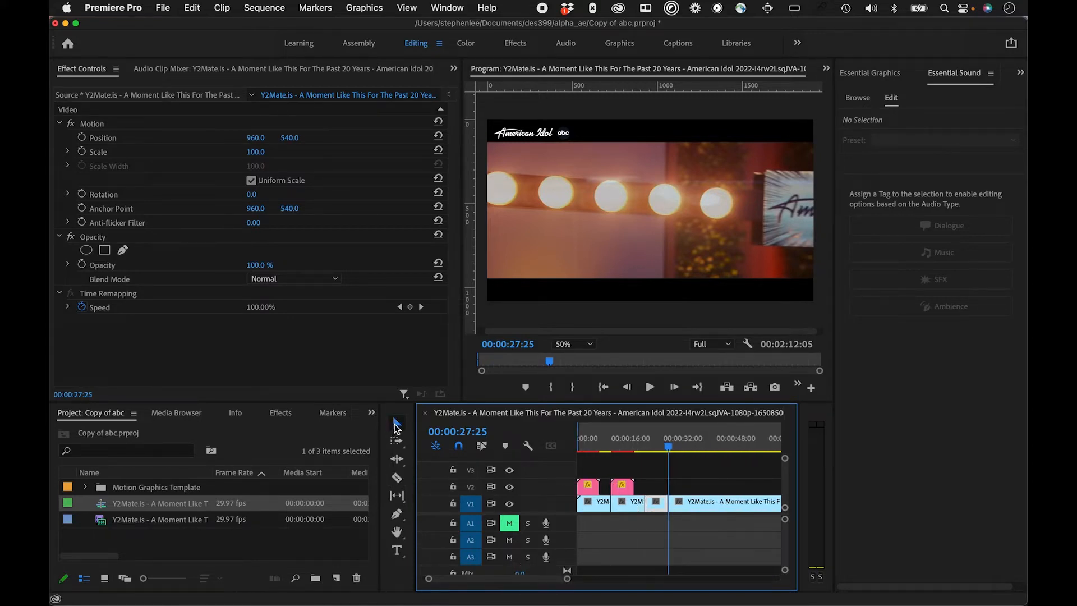
Park the second footage segment farther along on V2 and slide the third segment back to start at the second lower third on V1.
left_click_drag(632, 509, 743, 487)
left_click(655, 508)
left_click_drag(654, 507, 625, 510)
Move the parked V2 footage segment back so it starts right after the second lower third.
left_click_drag(652, 443, 736, 471)
left_click(748, 489)
left_click_drag(742, 493, 656, 486)
Cut the V2 footage segment at 00:00:20:27, delete the part before the cut, and move the remainder onto V1 against the preceding clip.
left_click_drag(620, 446, 646, 450)
left_click_drag(647, 447, 647, 447)
key("c")
left_click(650, 488)
key("v")
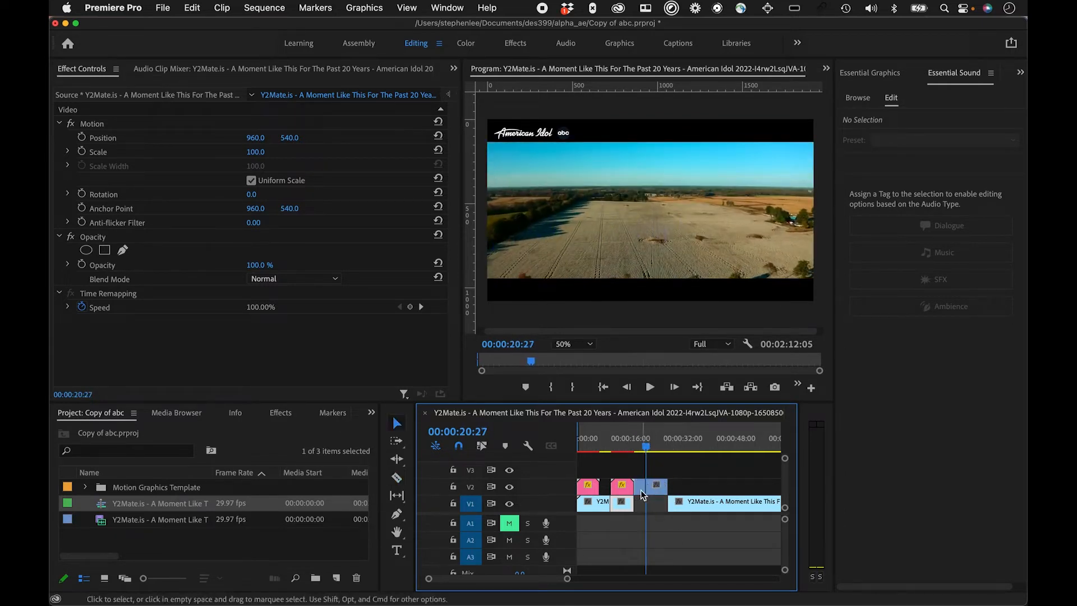
key("Delete")
left_click_drag(660, 494, 647, 502)
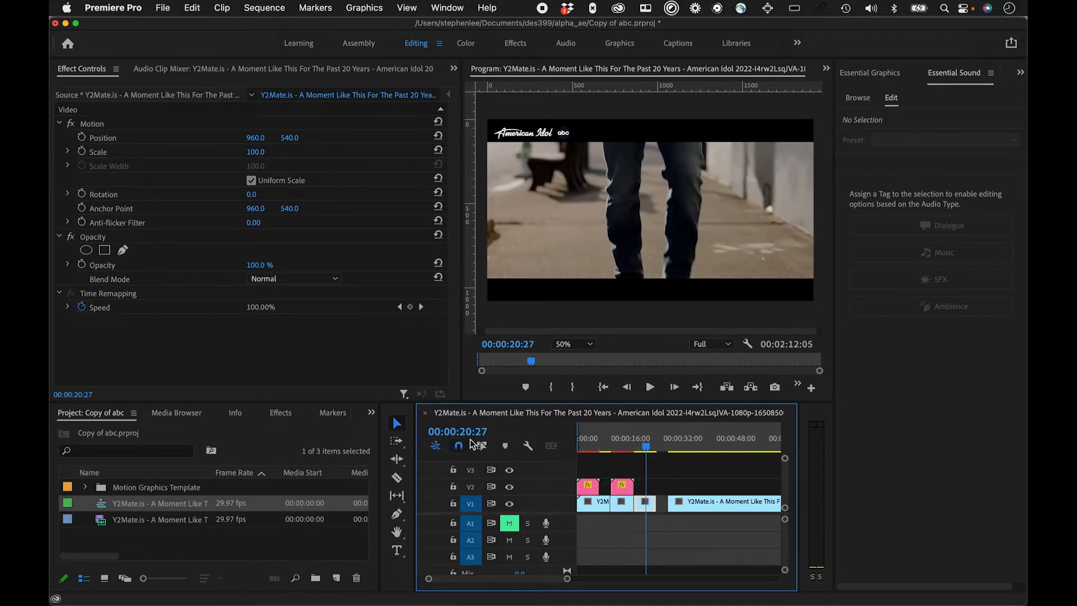
Check the edit points and mark the In/Out range from the sequence start to the end of the third footage clip at 00:00:24:10.
mouse_move(646, 447)
left_mouse_down()
mouse_move(621, 447)
mouse_move(650, 449)
left_mouse_up()
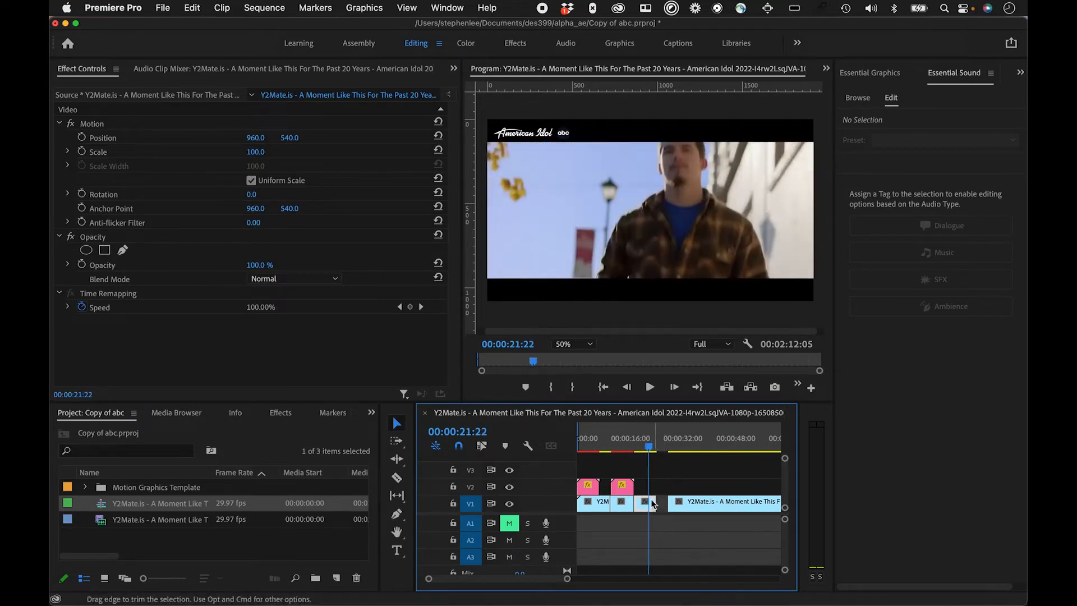
key("Up")
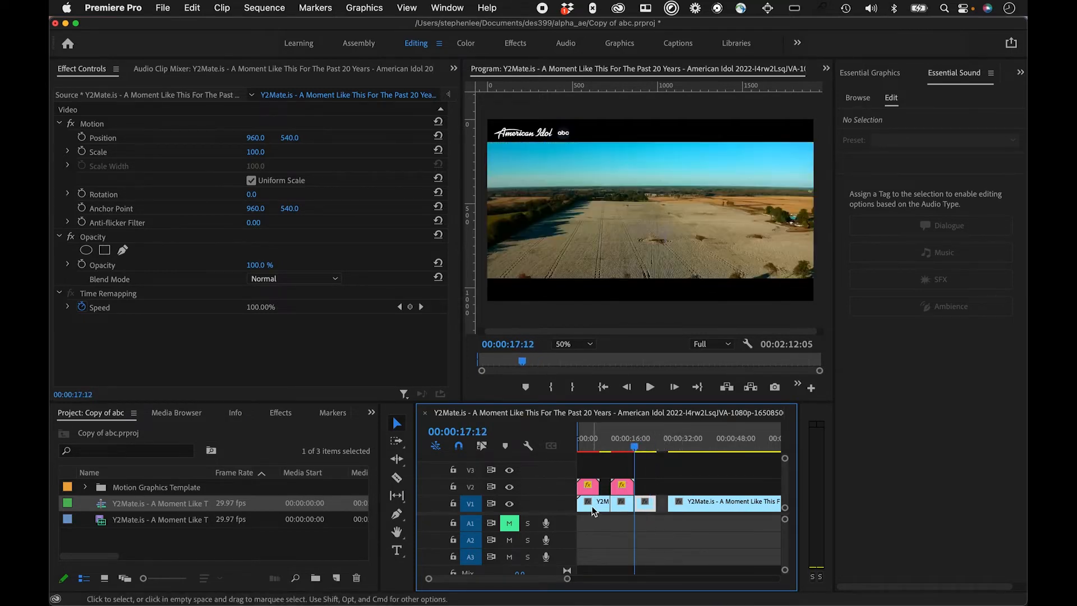
key("Down")
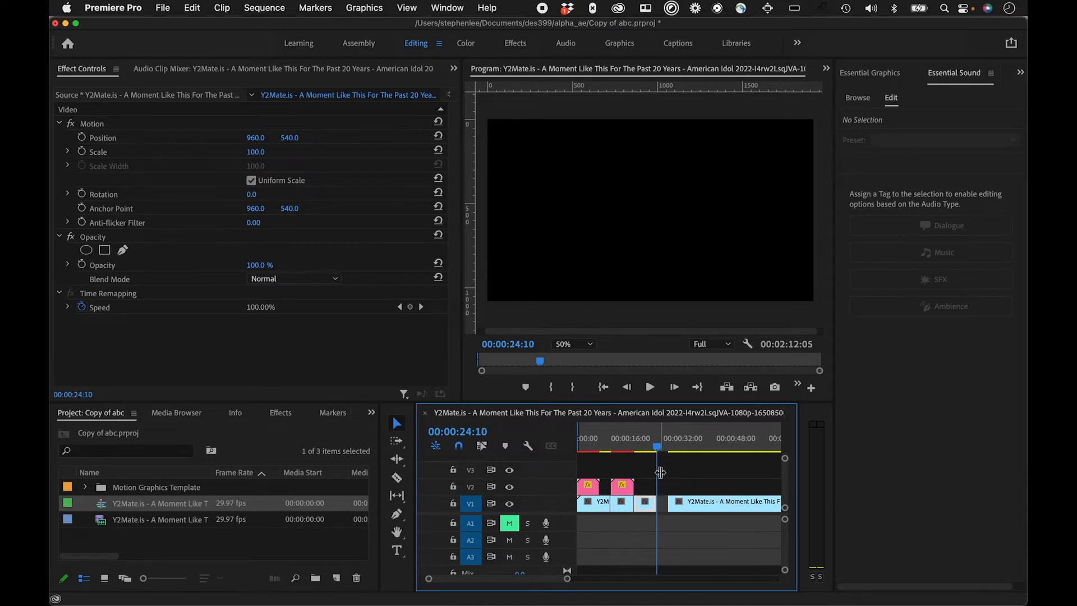
key("Up")
key("Up")
key("Up")
key("Down")
key("Down")
key("Down")
left_click_drag(657, 448, 543, 459)
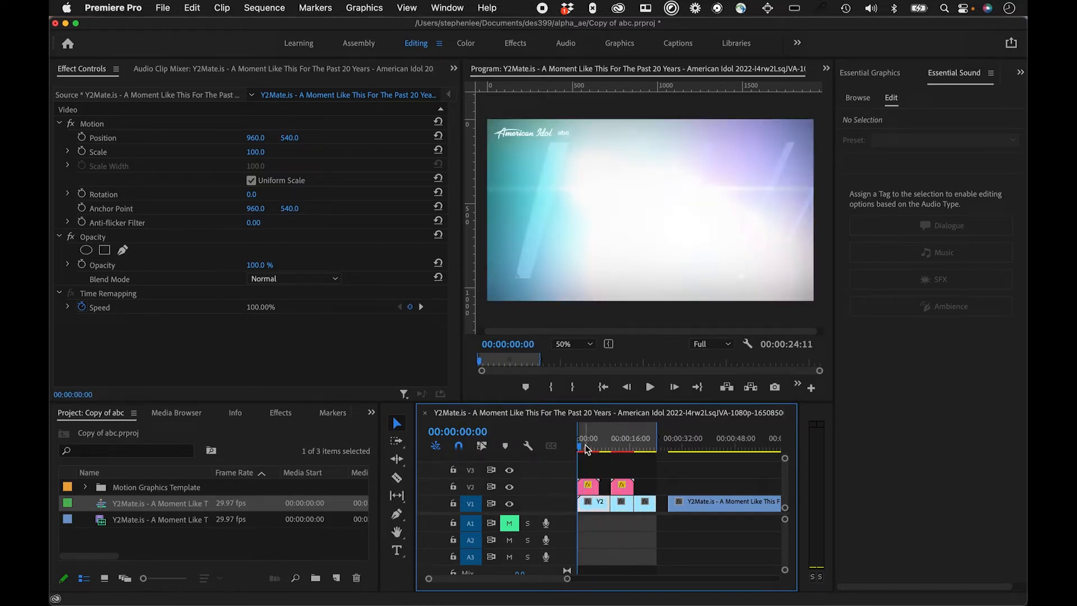
Try an In point at 00:00:05:11, return it to the sequence start, and play through the marked range.
left_click_drag(583, 449, 596, 454)
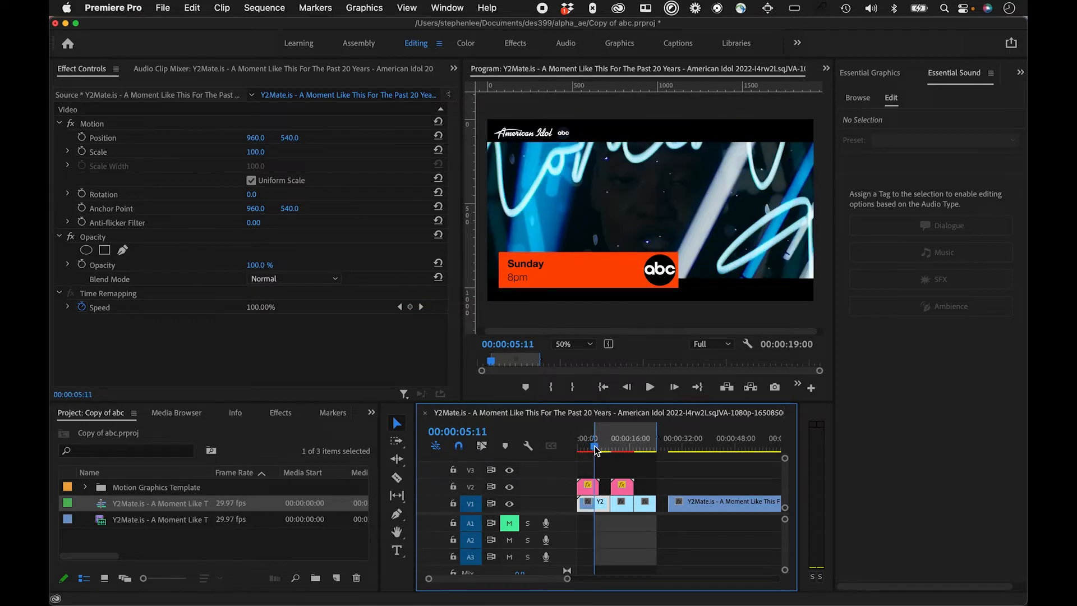
mouse_move(595, 452)
left_mouse_down()
mouse_move(605, 449)
mouse_move(580, 452)
left_mouse_up()
key("space")
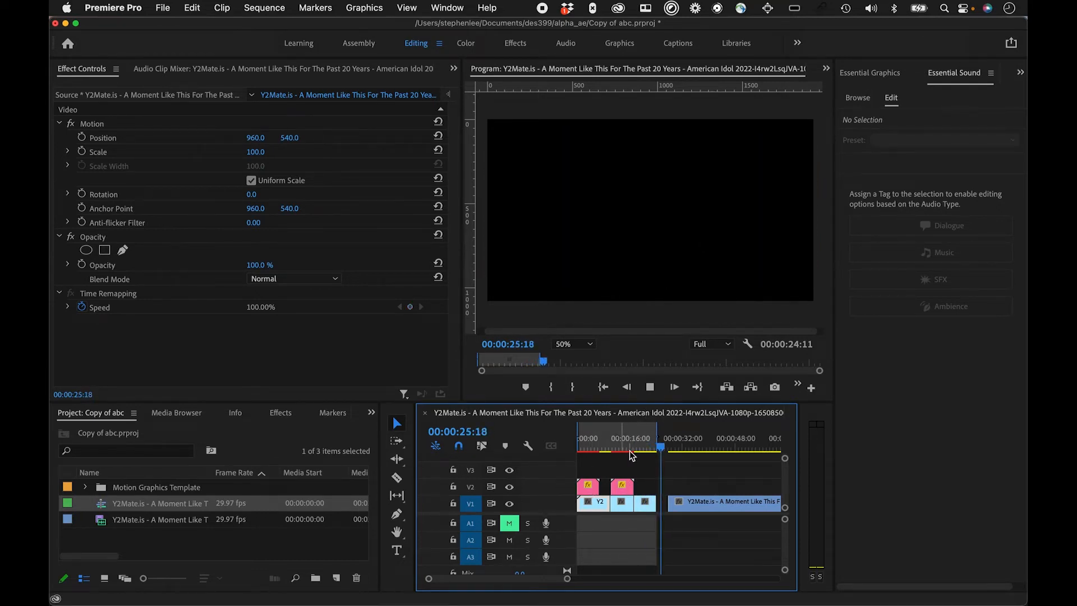
left_click_drag(660, 441, 603, 438)
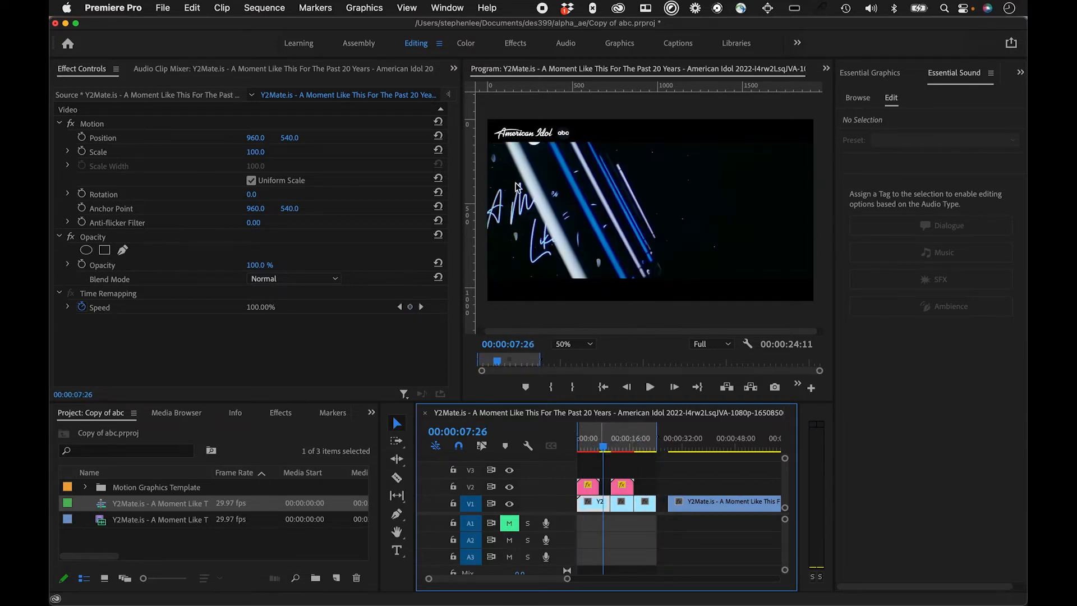
Open the media export settings for the sequence and choose the H.264 format.
left_click(163, 8)
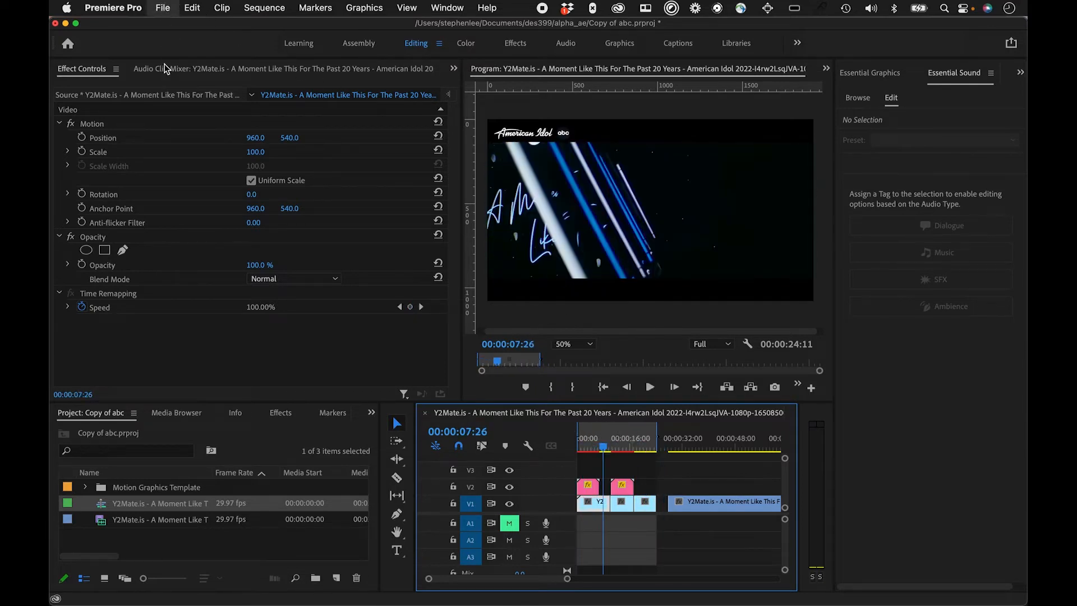
left_click(163, 9)
key("super+m")
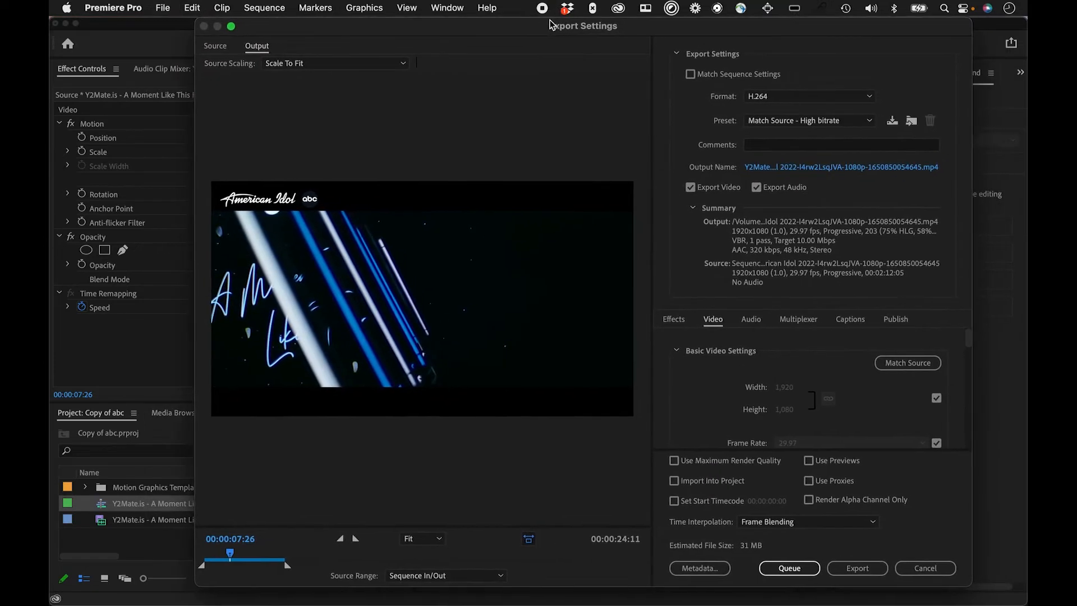
left_click_drag(636, 29, 585, 29)
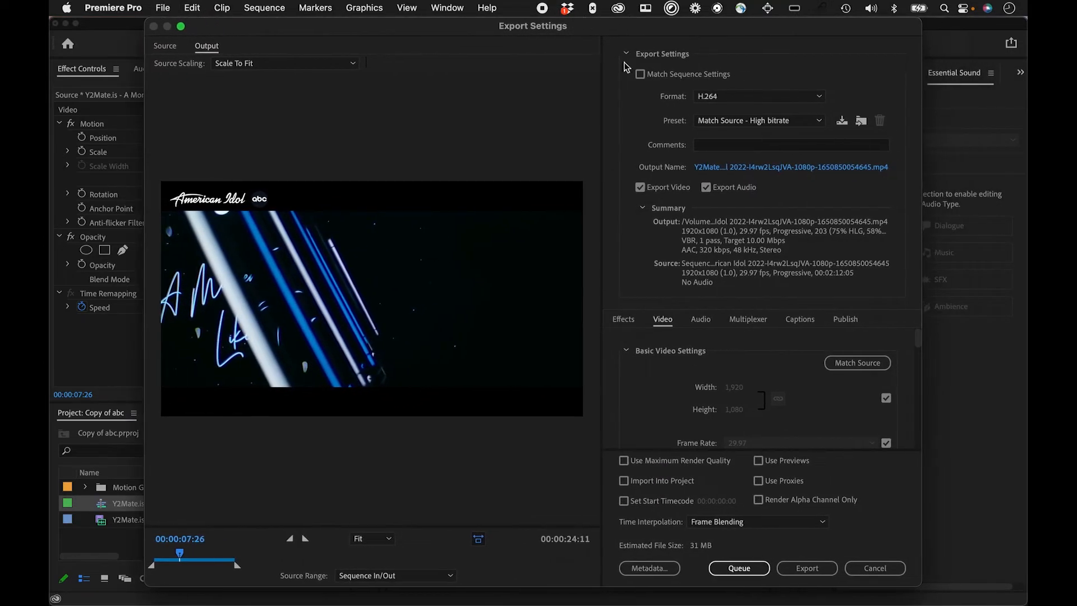
left_click(815, 97)
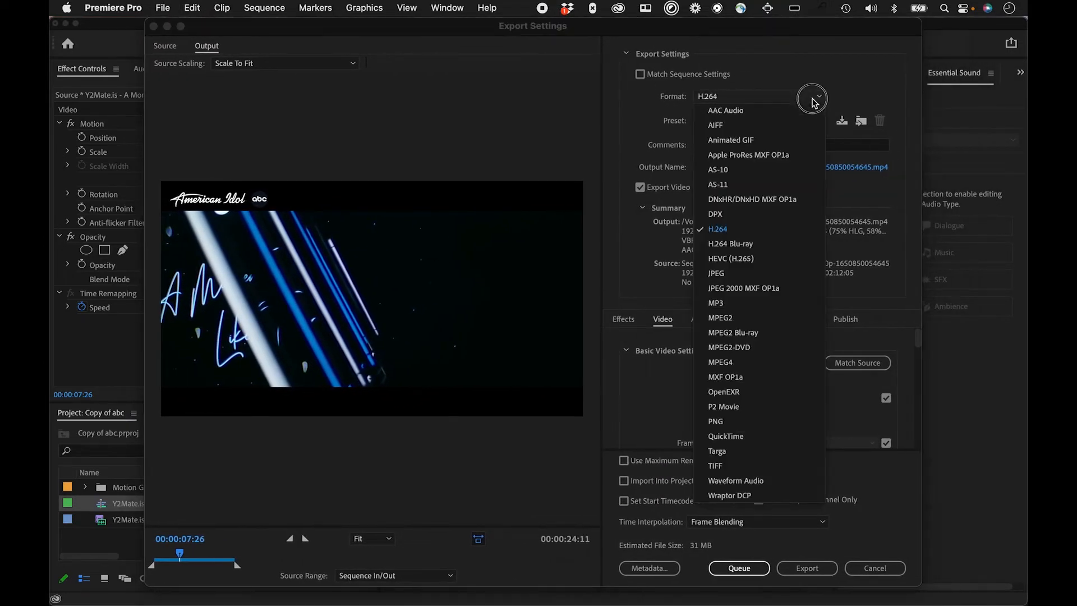
left_click(720, 230)
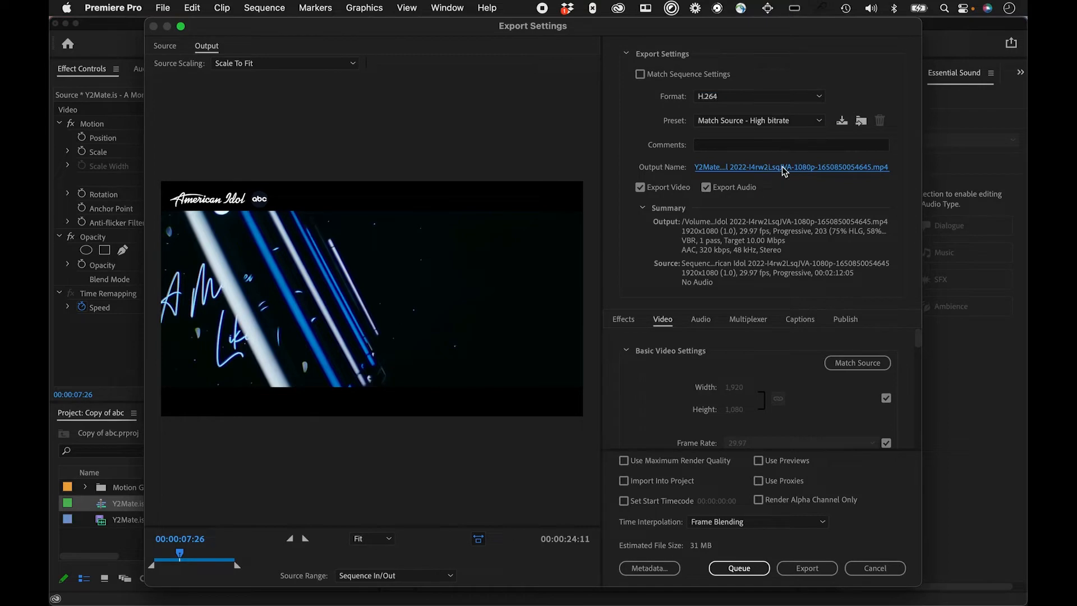
Create a folder named "renders" inside alpha_ae as the export destination.
left_click(830, 167)
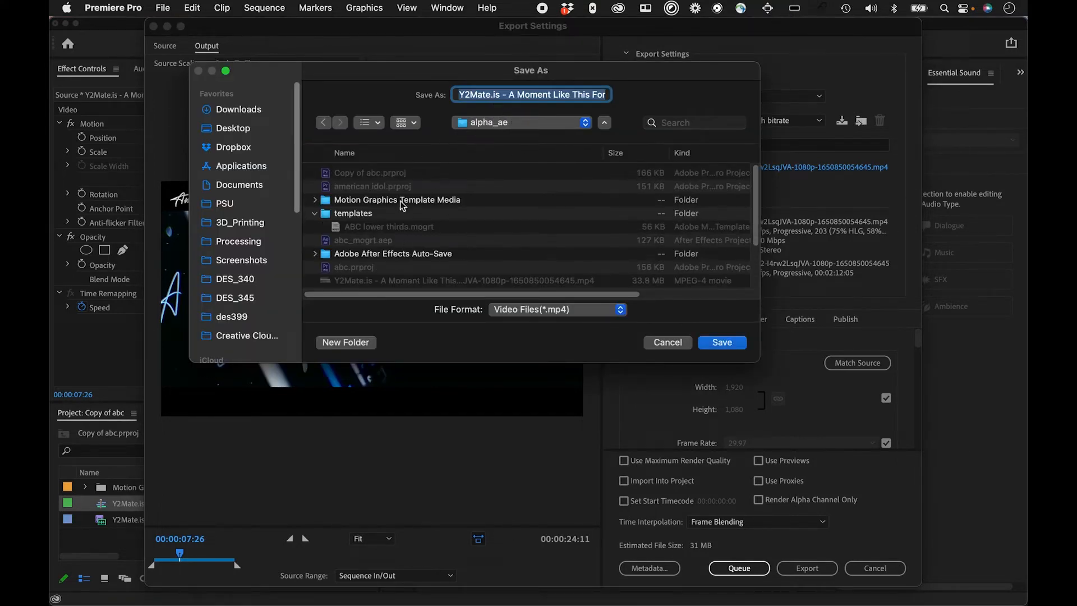
left_click(355, 340)
type("renders")
key("Return")
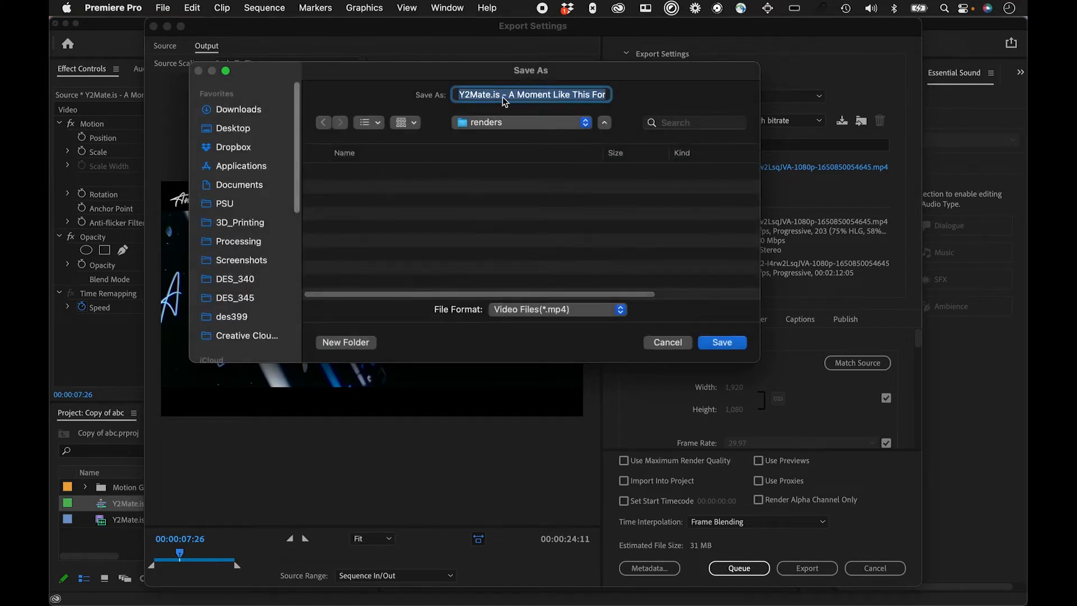
Name the output file "abc template1" and export the video.
type("abc template1")
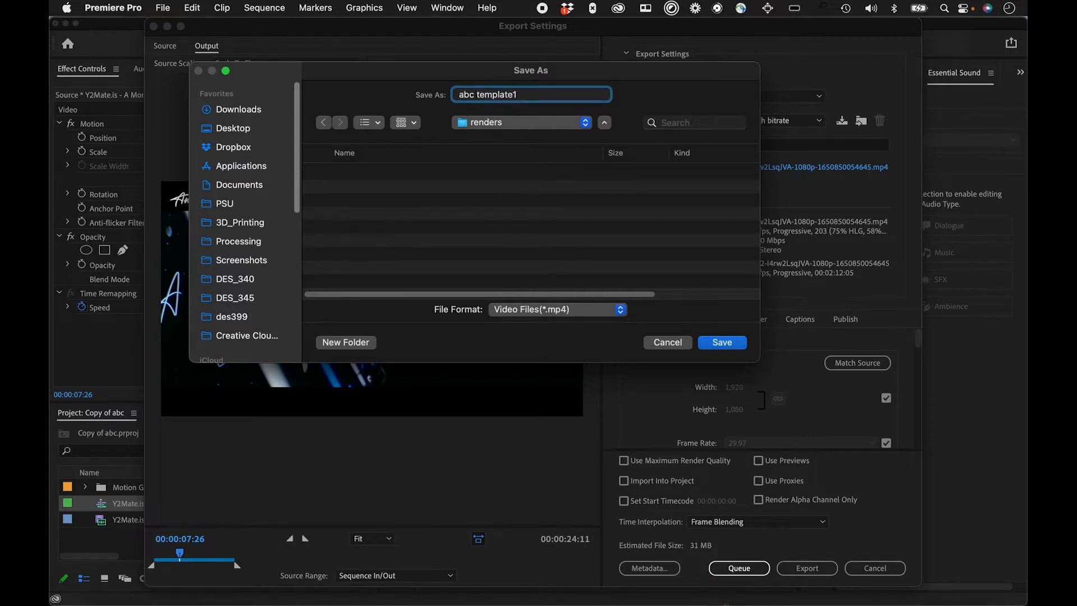
key("Return")
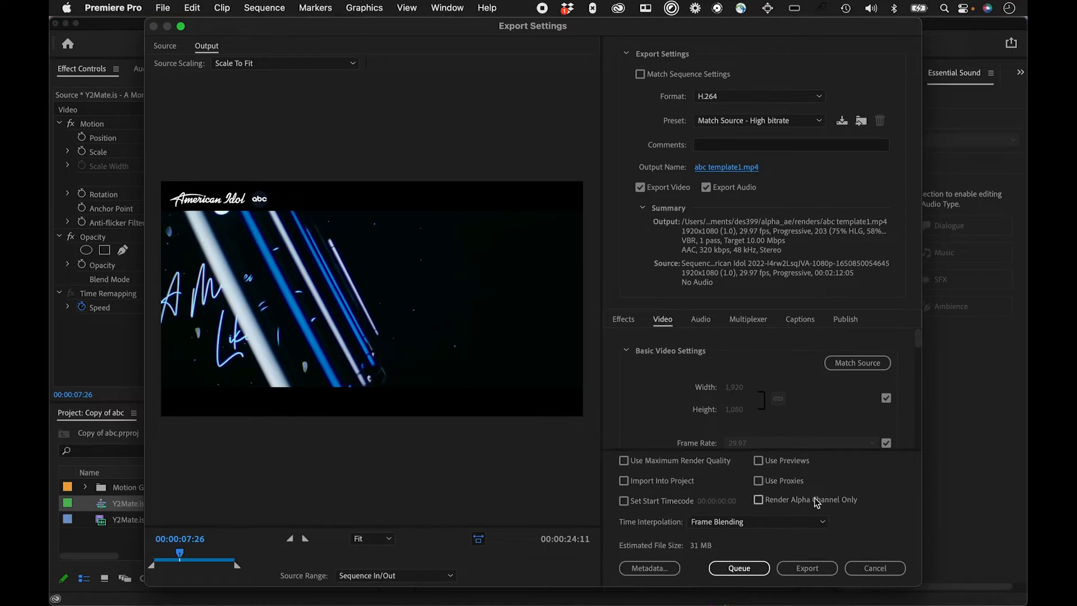
left_click(803, 572)
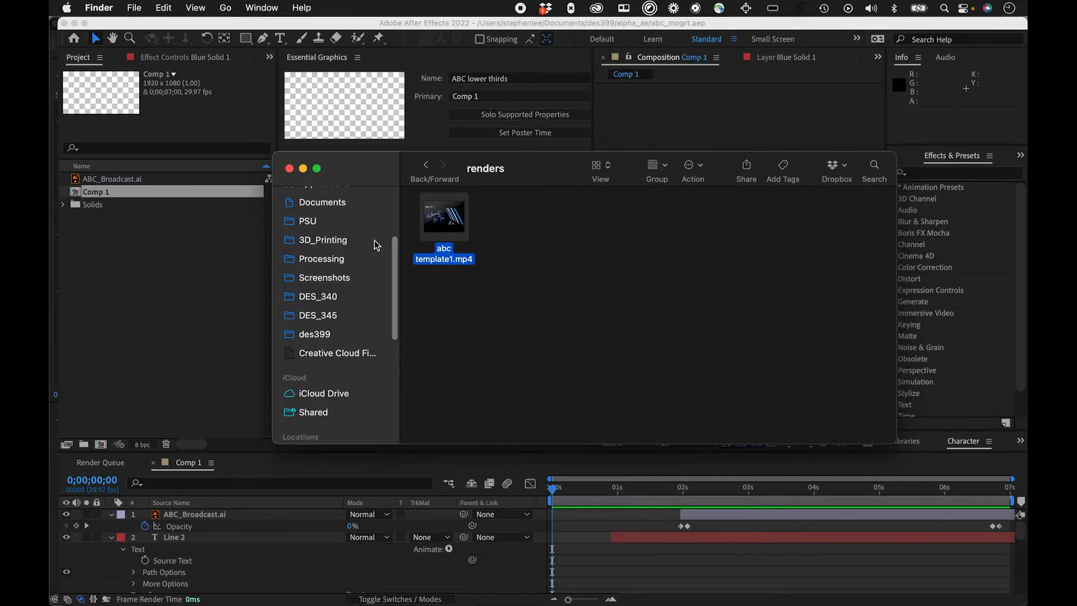
Preview the exported abc template1.mp4 in Finder to check both lower thirds, and close the preview.
left_click_drag(557, 172, 555, 166)
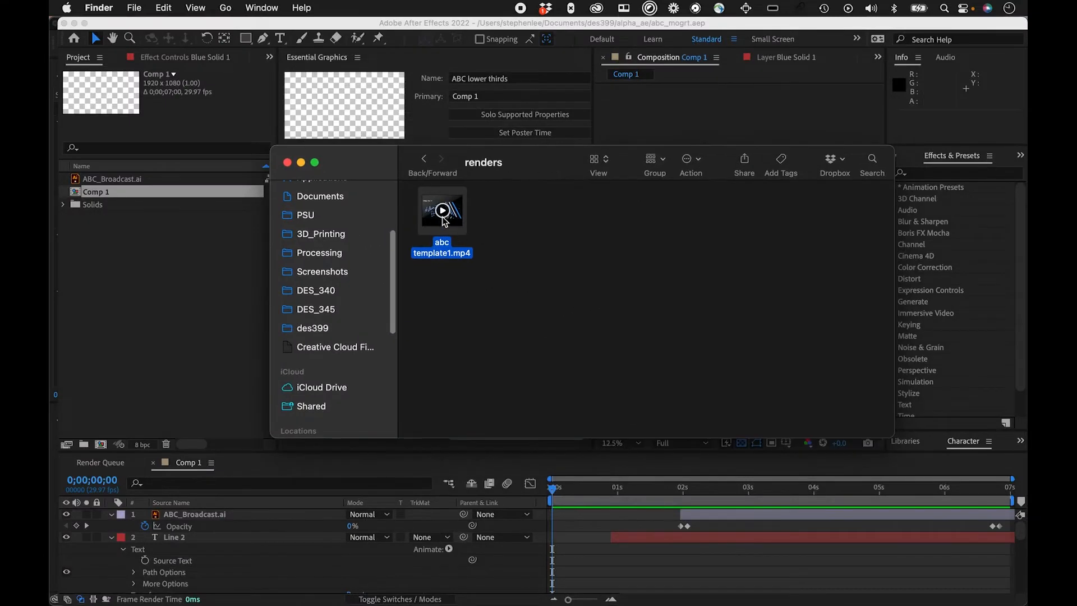
key("space")
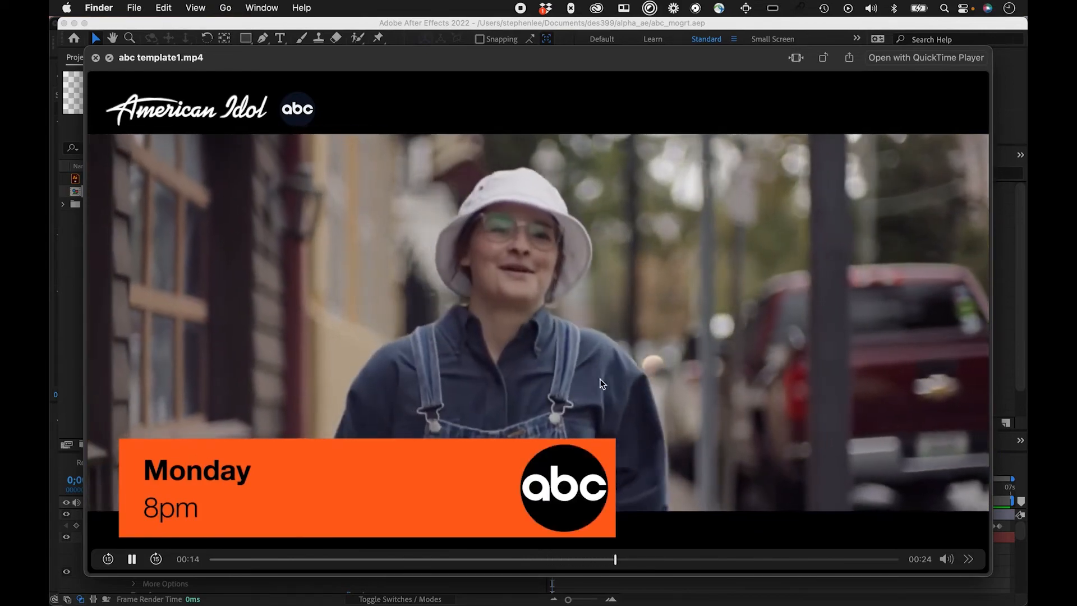
key("space")
left_click(574, 254)
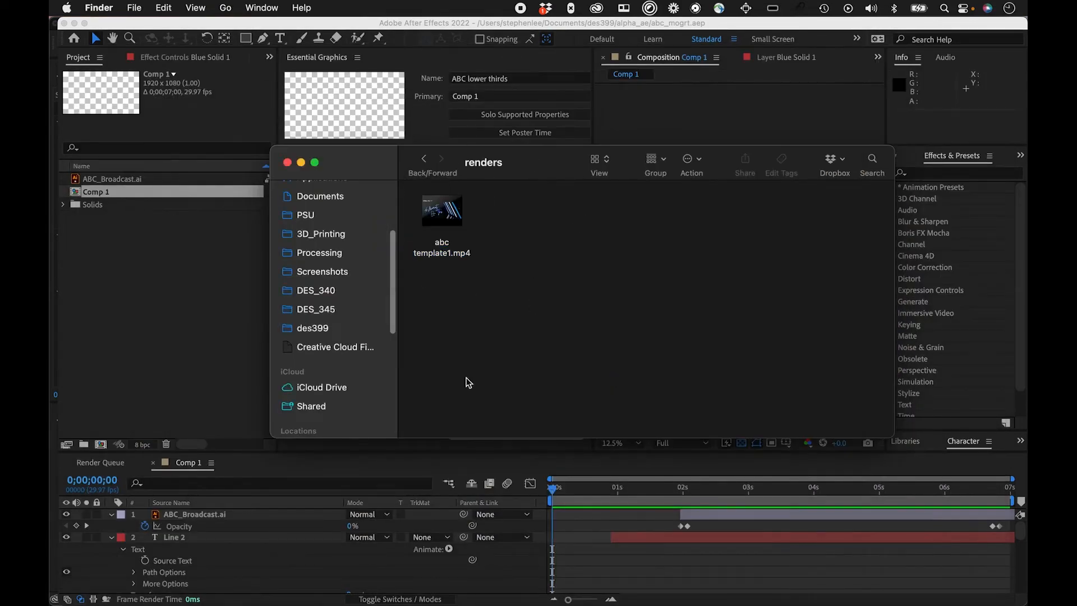
Switch to After Effects and examine the lower third in Comp 1 at 0;00;02;07, magnified to 50%.
key("super+Tab")
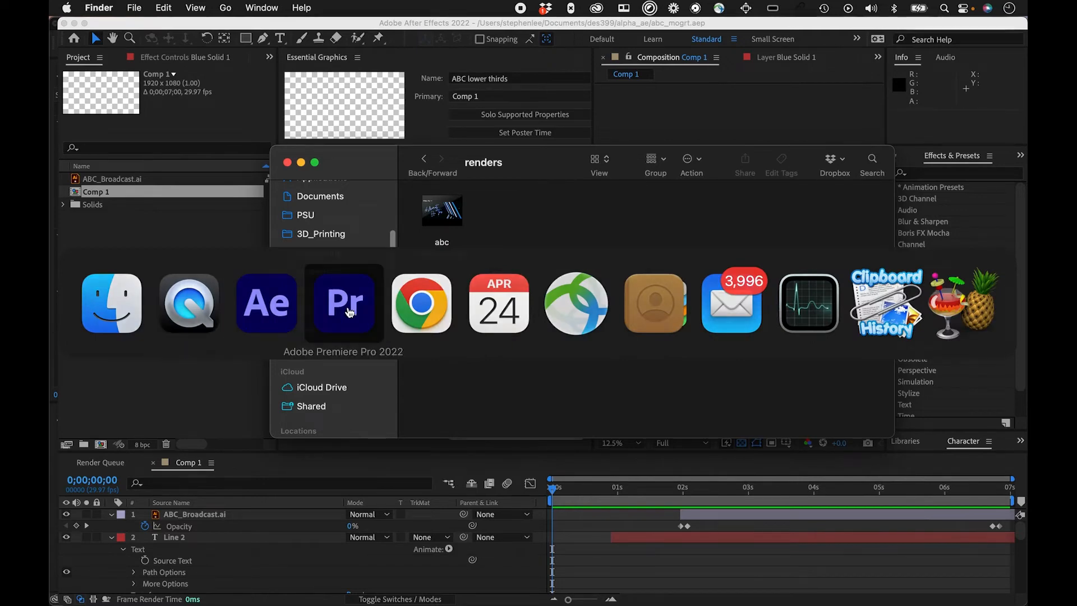
left_click(238, 320)
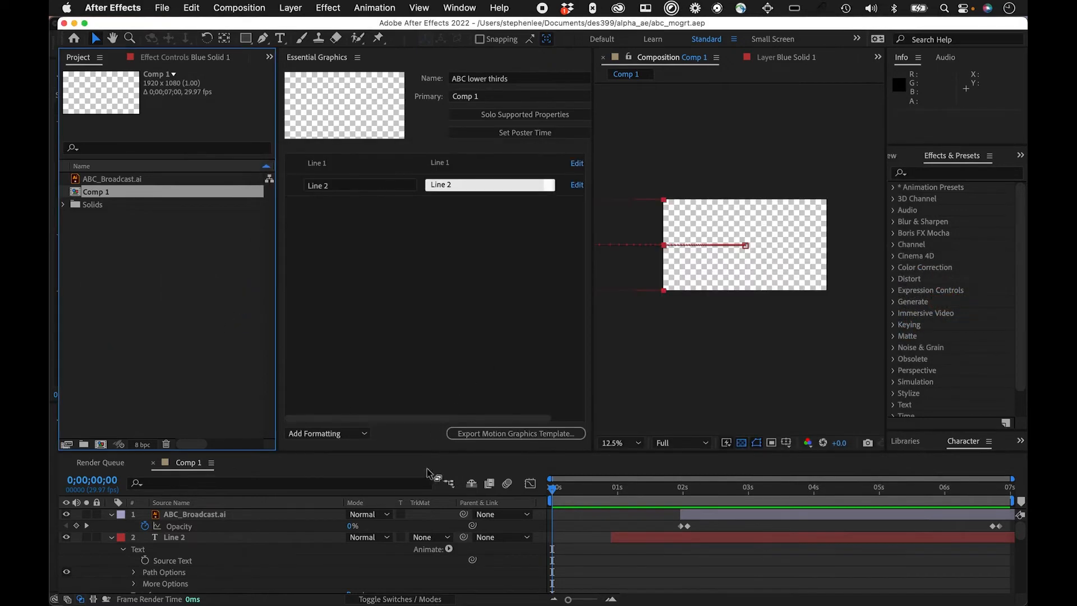
key("super+Tab")
left_click(110, 316)
left_click_drag(554, 493, 716, 496)
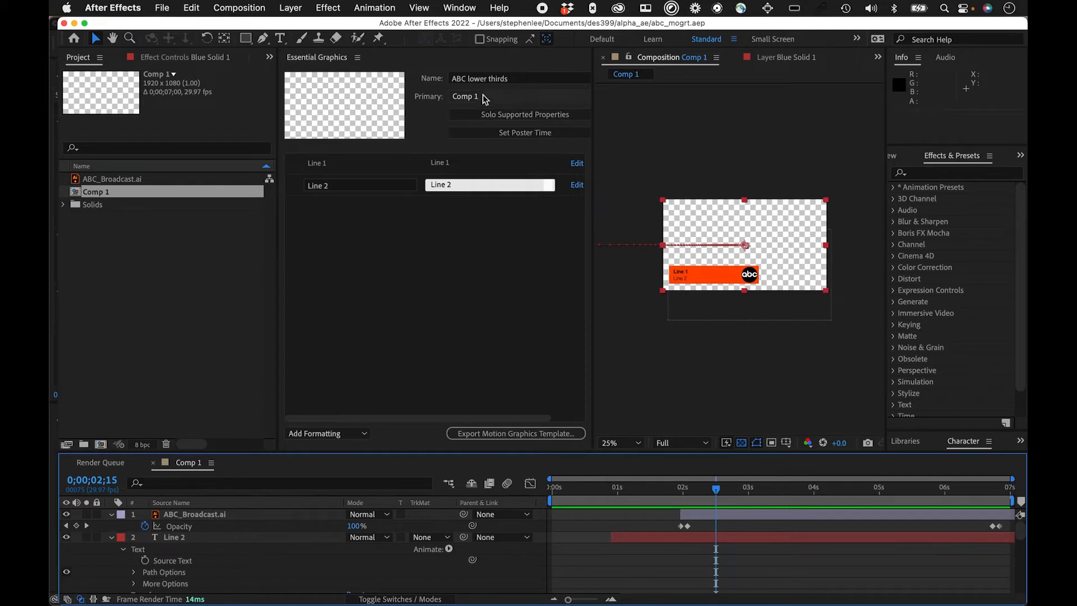
left_click(409, 260)
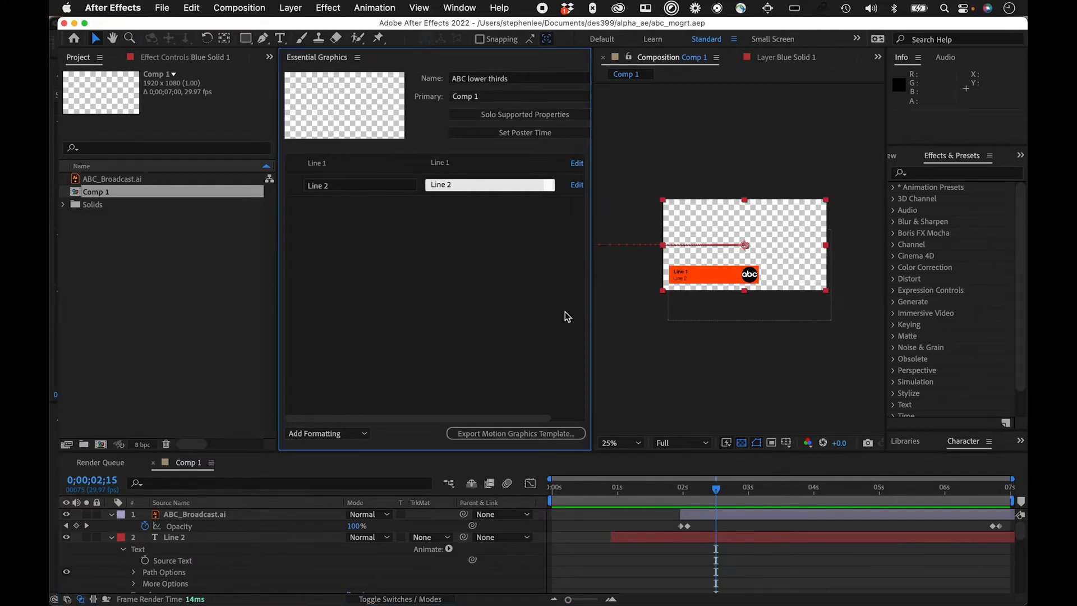
mouse_move(704, 494)
left_mouse_down()
mouse_move(621, 495)
mouse_move(699, 494)
left_mouse_up()
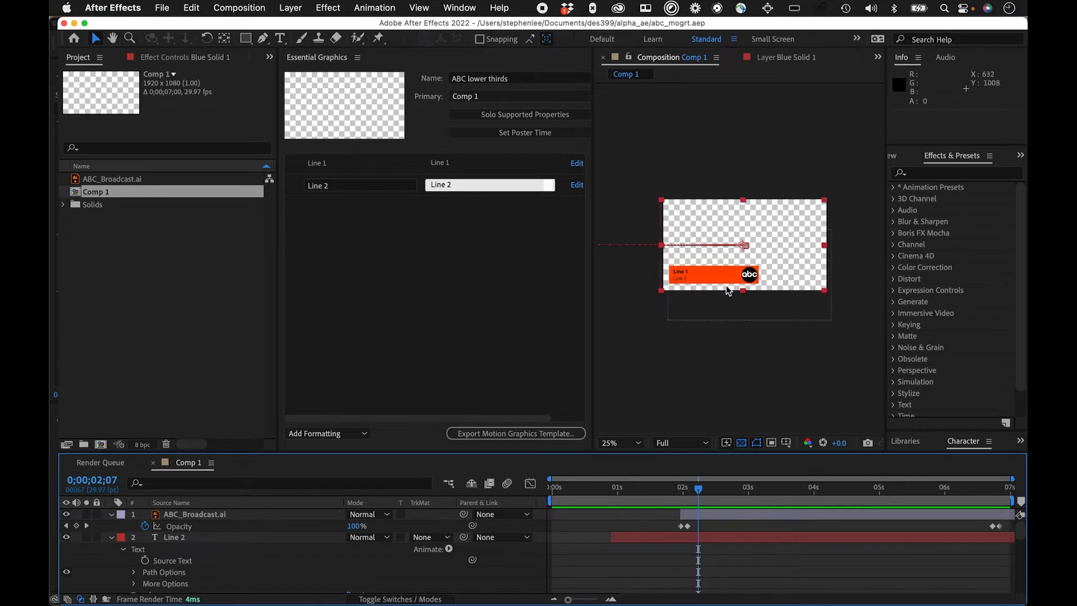
key("period")
key("space")
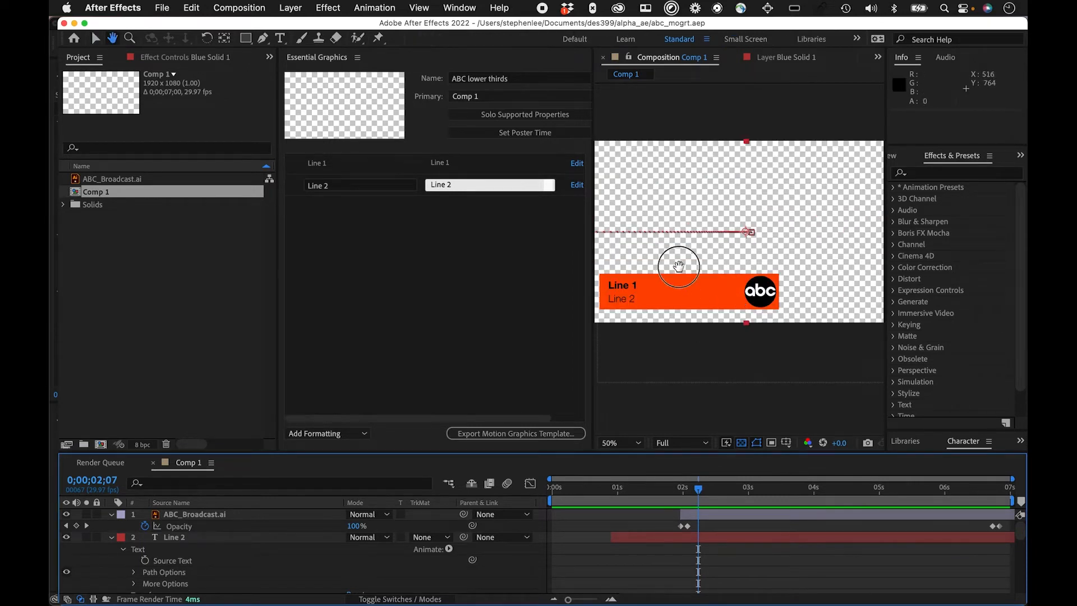
left_click_drag(678, 265, 788, 180)
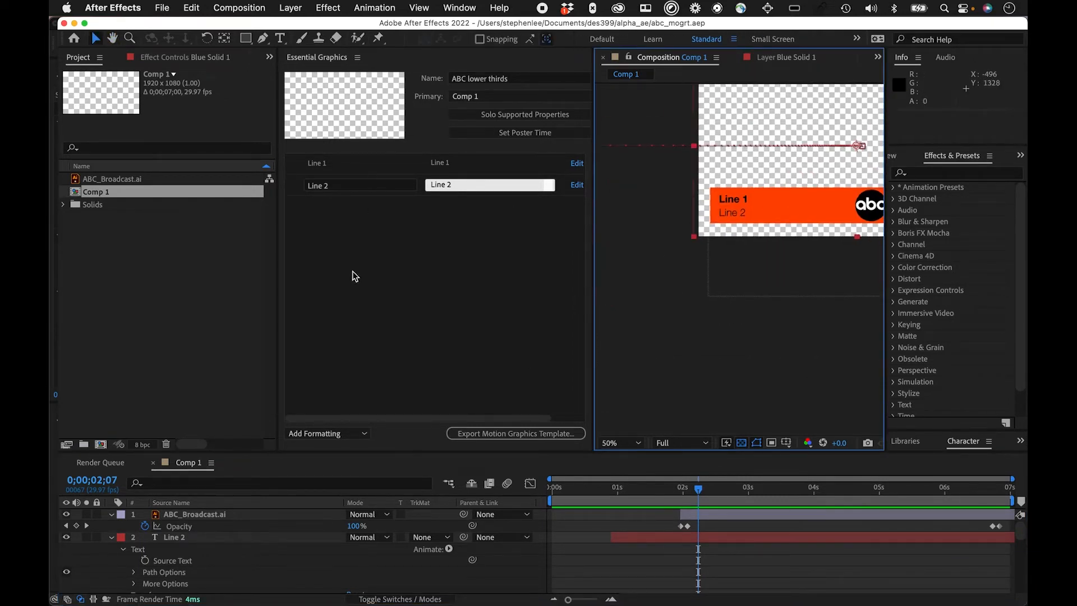
Rename the motion graphics template "ABC lower thirds v2" in Essential Graphics.
left_click(517, 79)
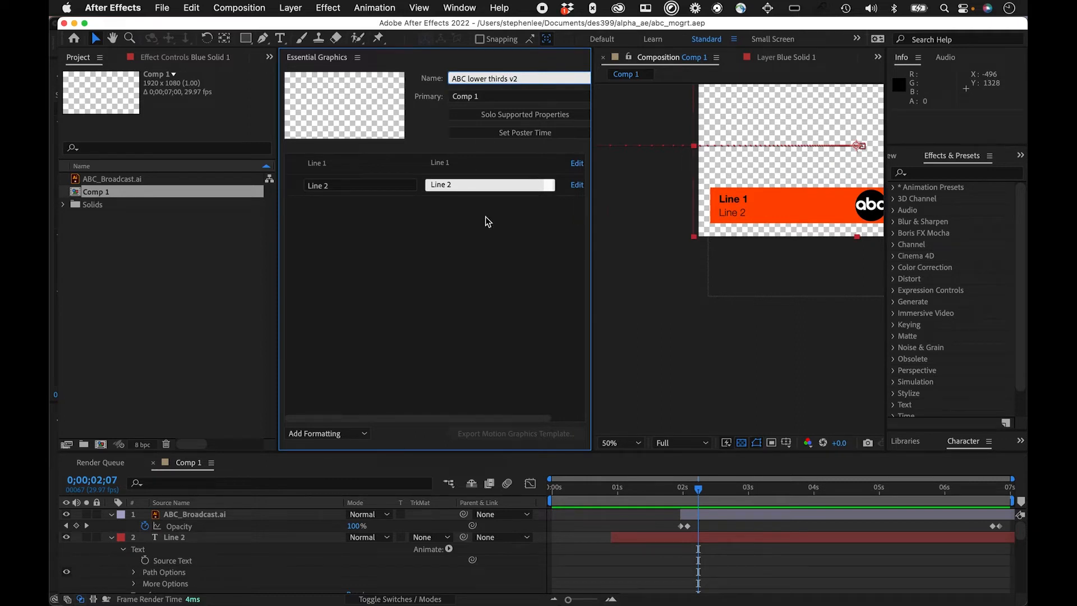
key("Return")
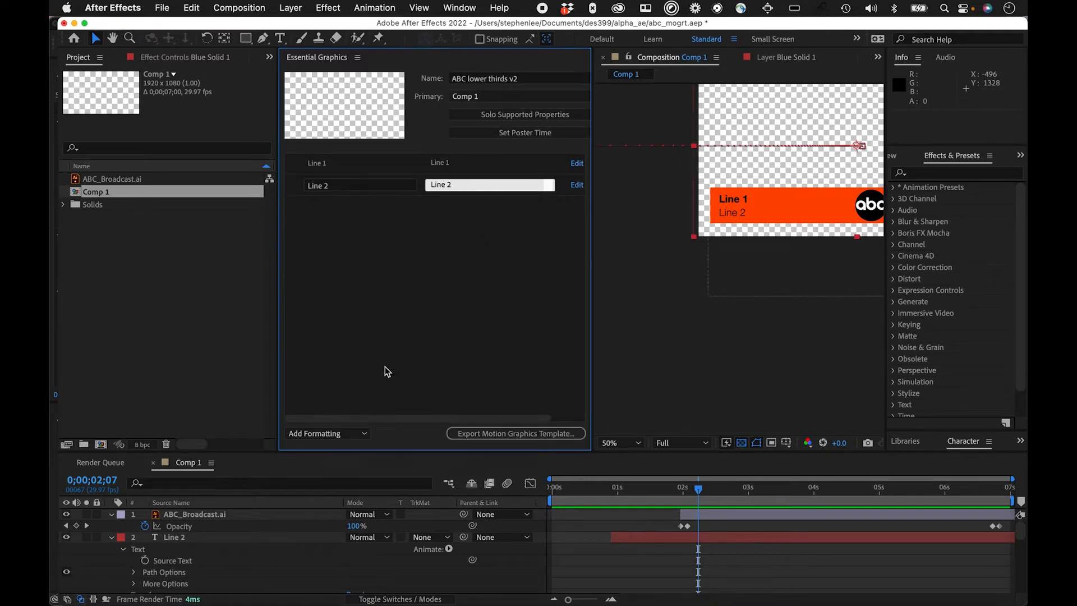
Find Shape Layer 1, the orange bar, in the Comp 1 timeline and select it.
scroll(163, 561, "down", 8)
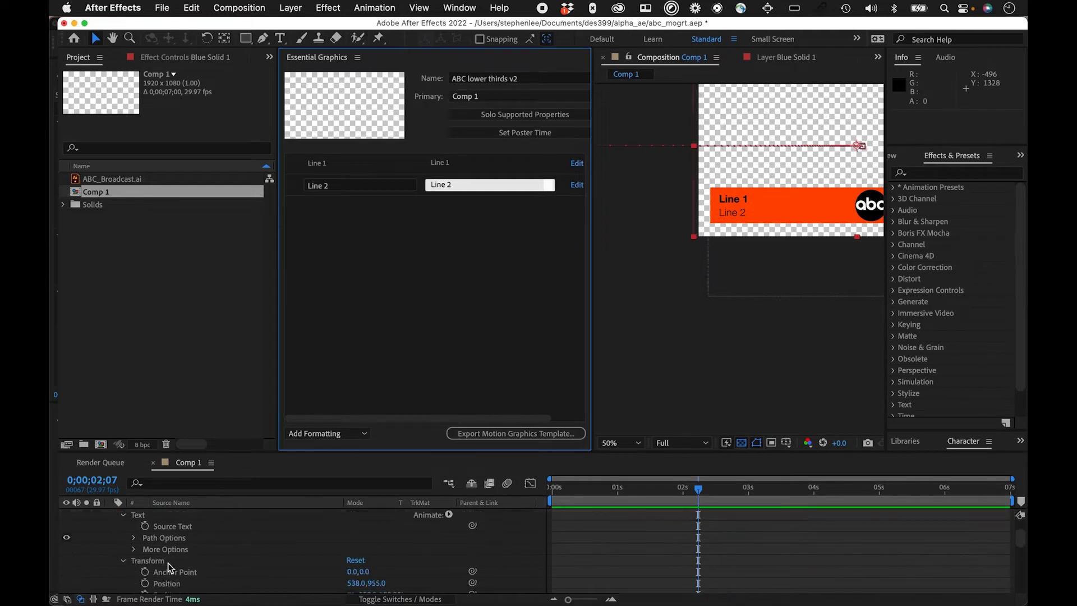
scroll(167, 579, "down", 2)
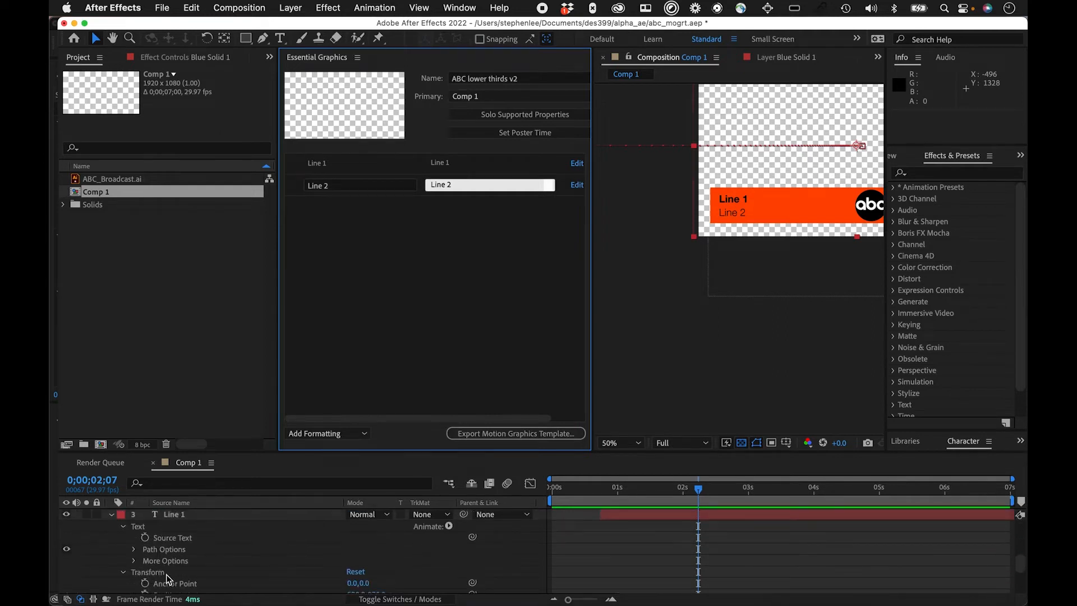
scroll(167, 579, "down", 2)
scroll(167, 579, "down", 5)
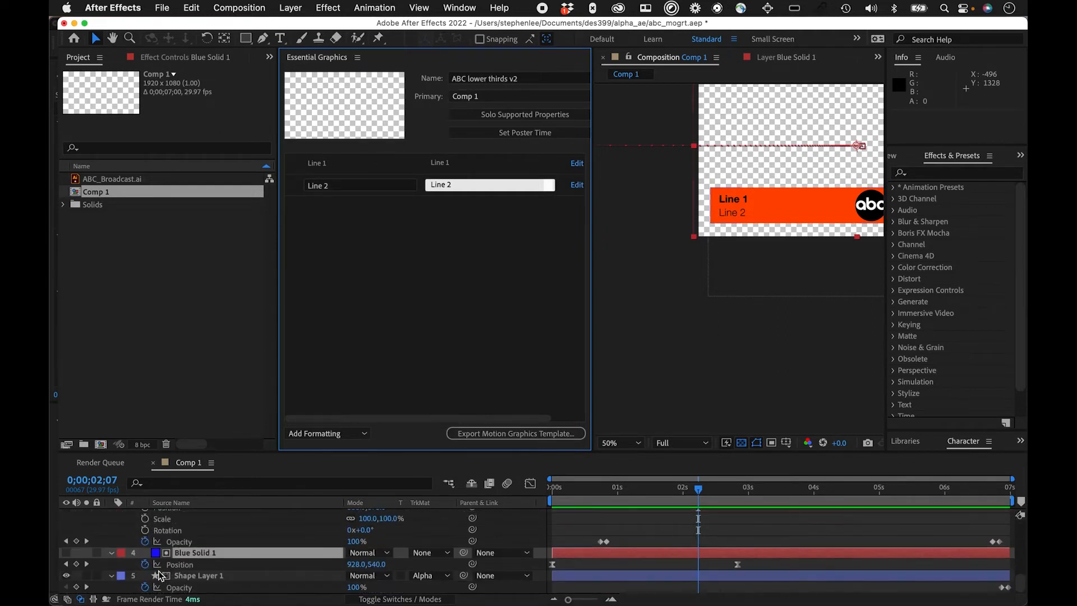
left_click(207, 533)
scroll(203, 541, "up", 8)
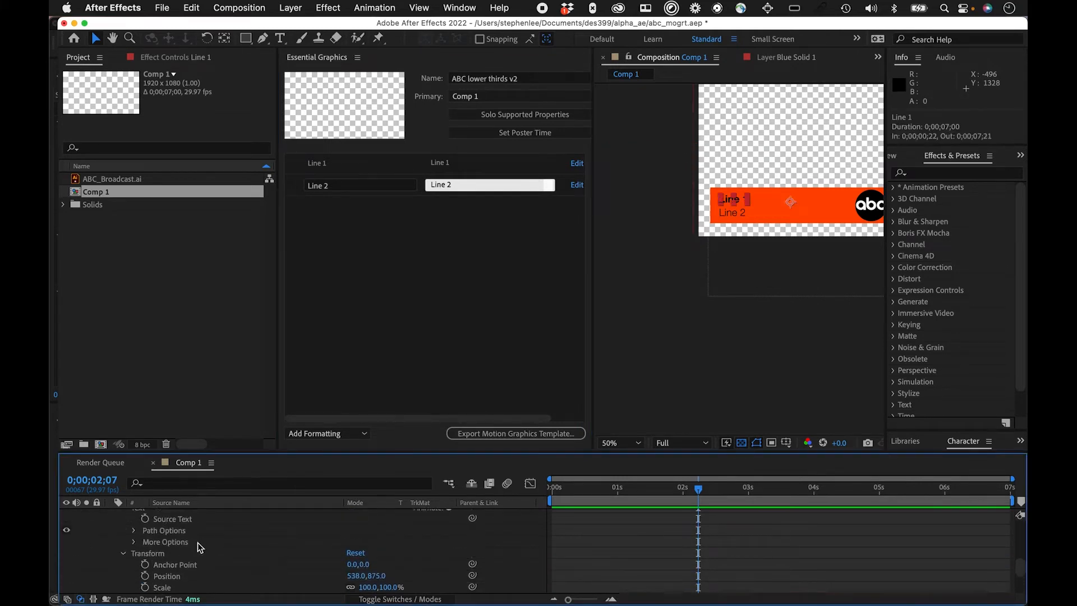
scroll(185, 547, "down", 8)
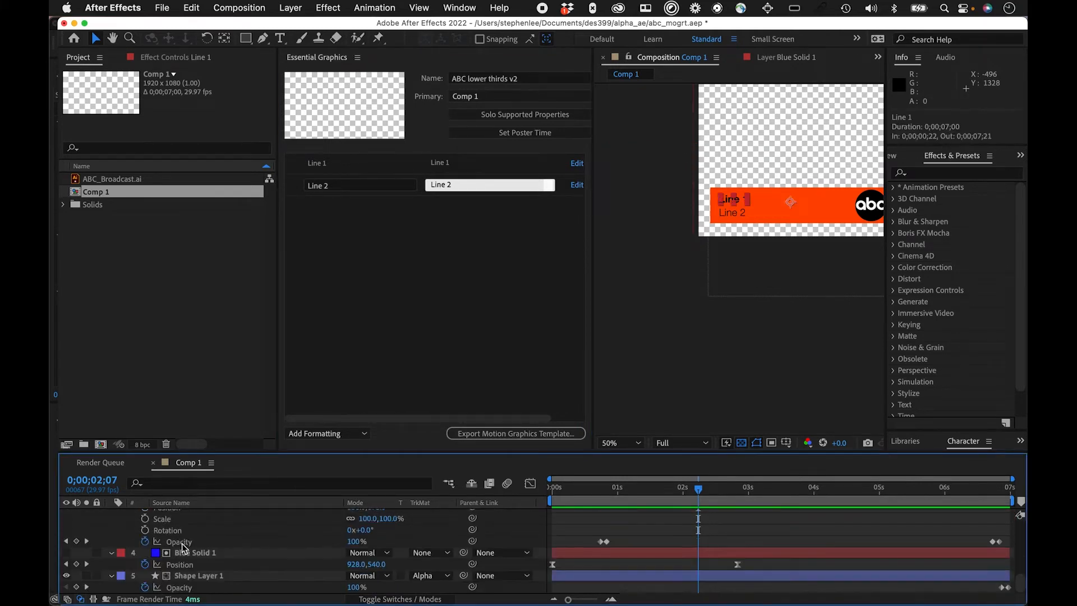
left_click(202, 577)
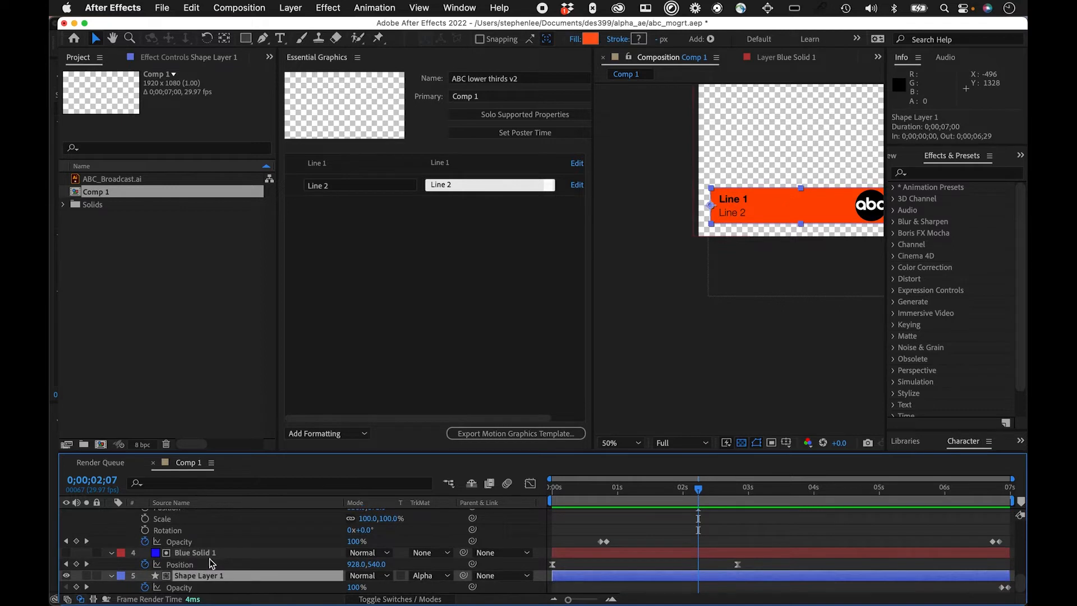
Expose the Fill 1 Color of Rectangle 1 in Shape Layer 1 as an editable property of the motion graphics template.
left_click(113, 578)
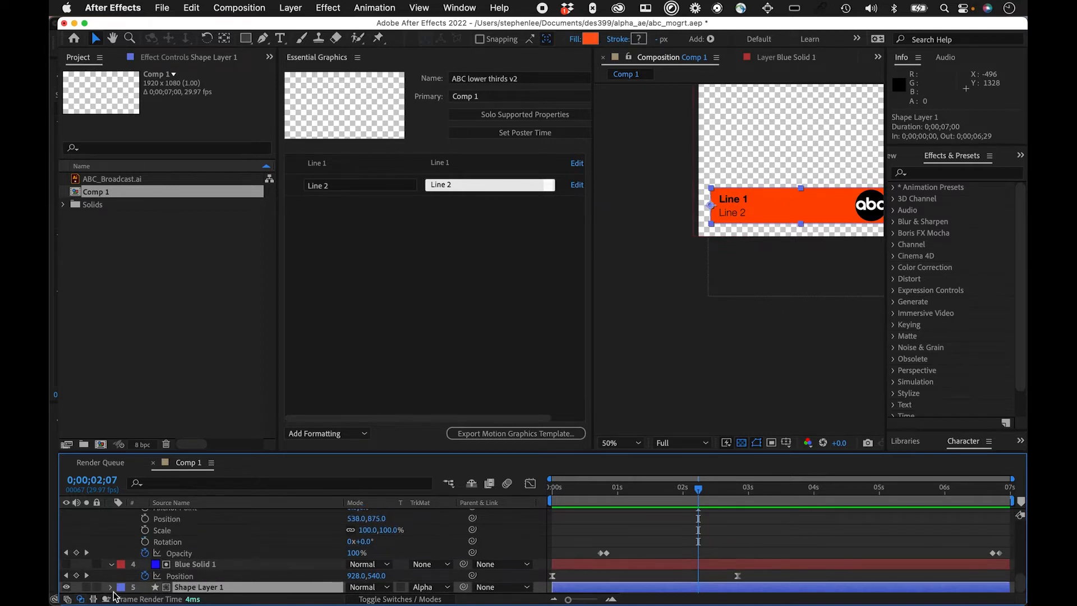
left_click(111, 588)
scroll(174, 554, "down", 1)
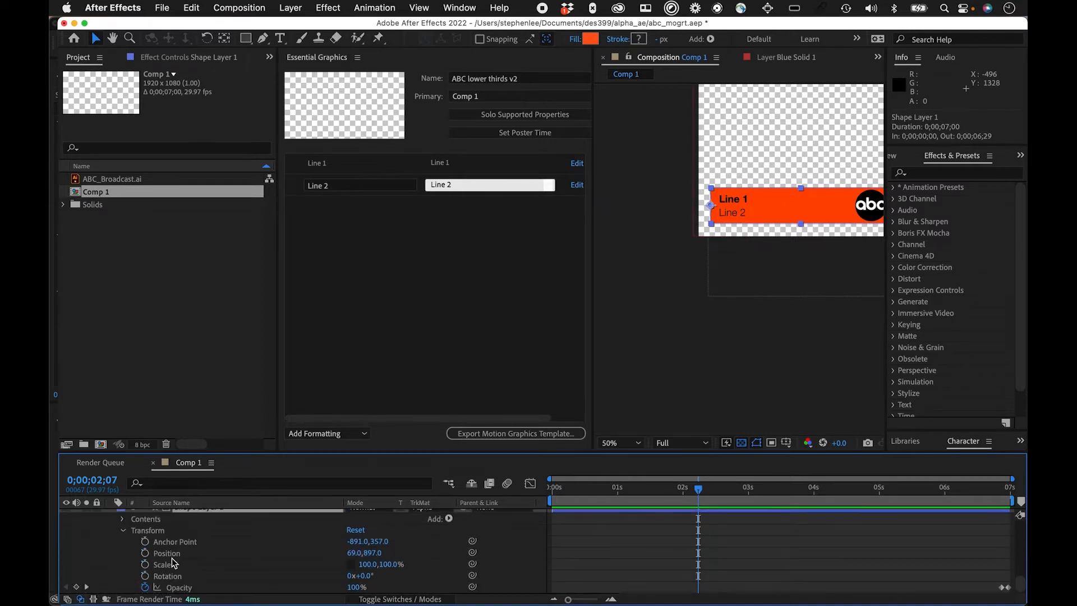
scroll(177, 573, "up", 1)
left_click(122, 531)
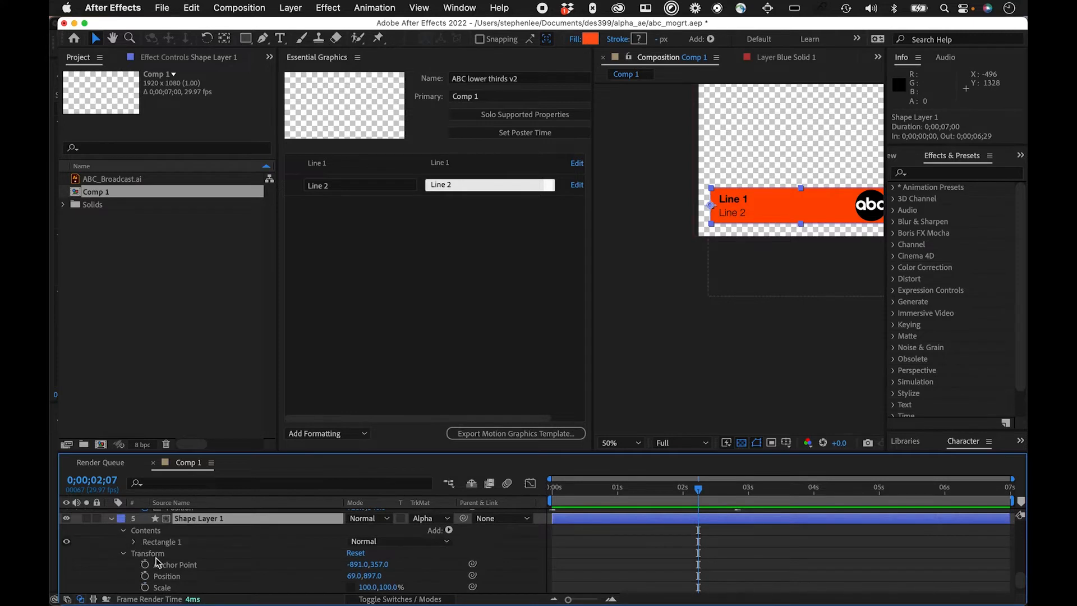
left_click(134, 542)
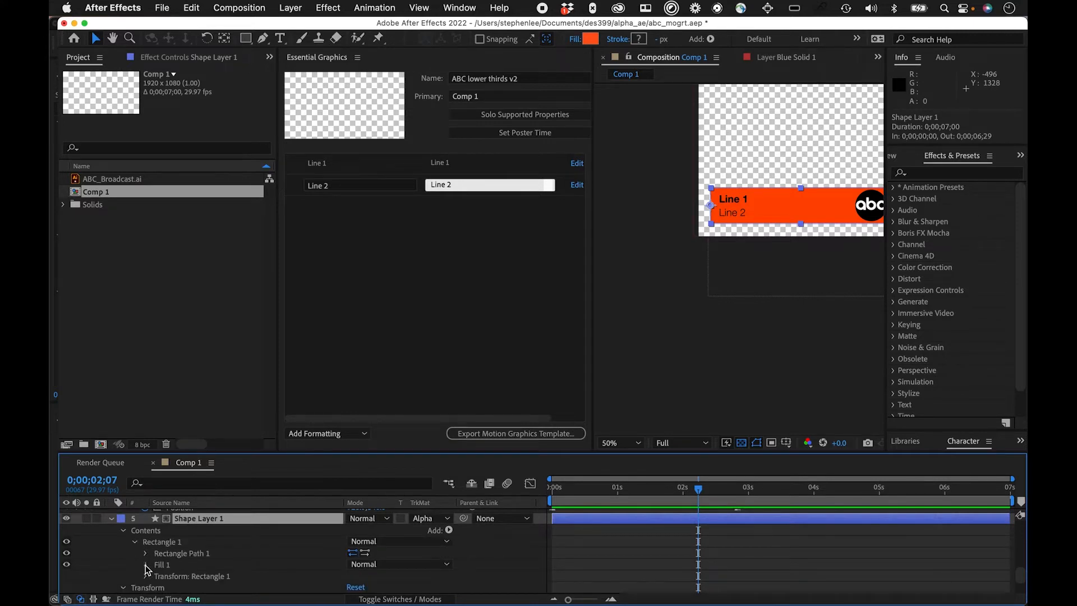
left_click(146, 565)
left_click_drag(185, 577, 479, 255)
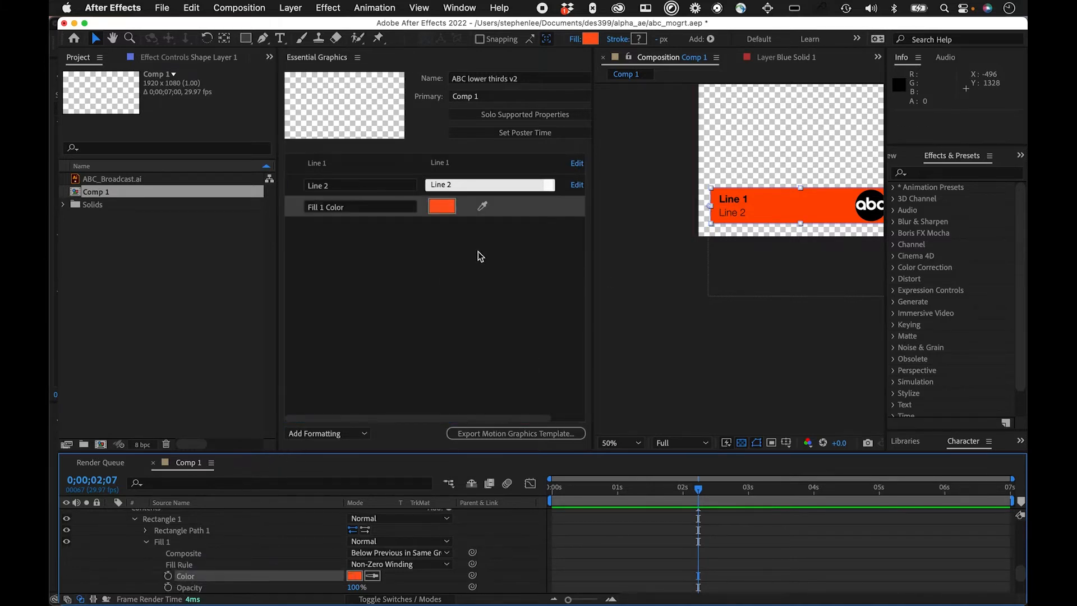
left_click(350, 228)
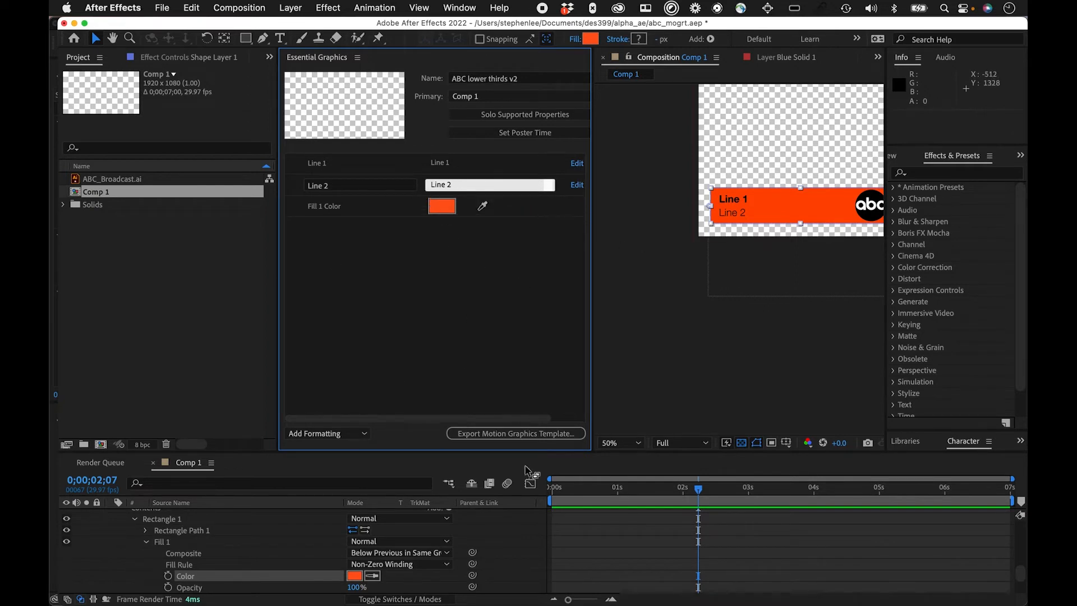
Collapse the expanded properties of all layers in the Comp 1 timeline and deselect the layers.
scroll(305, 535, "down", 3)
left_click(262, 555)
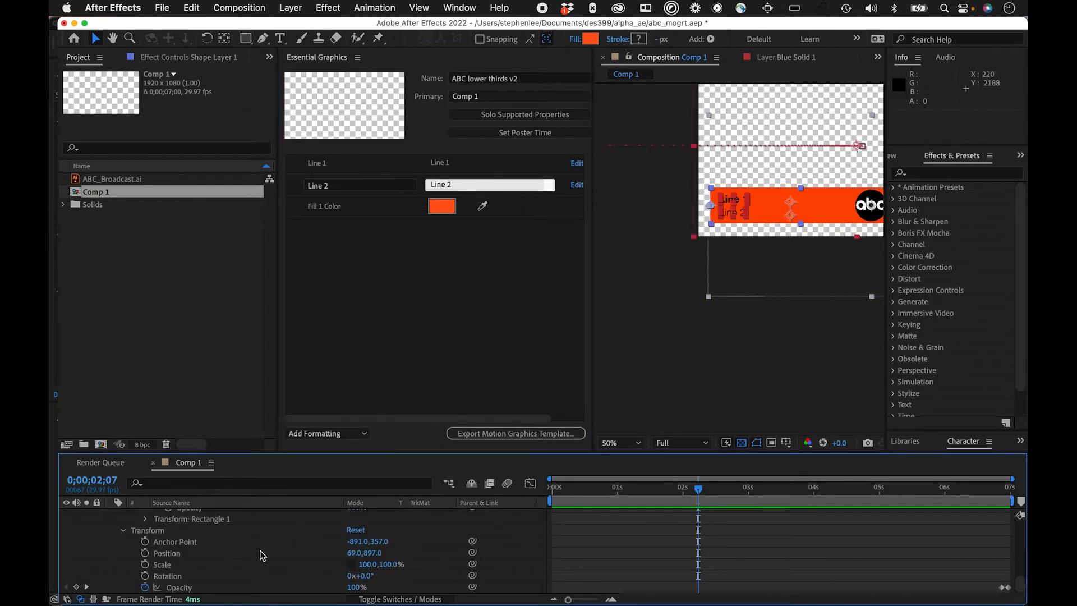
key("u")
left_click(629, 580)
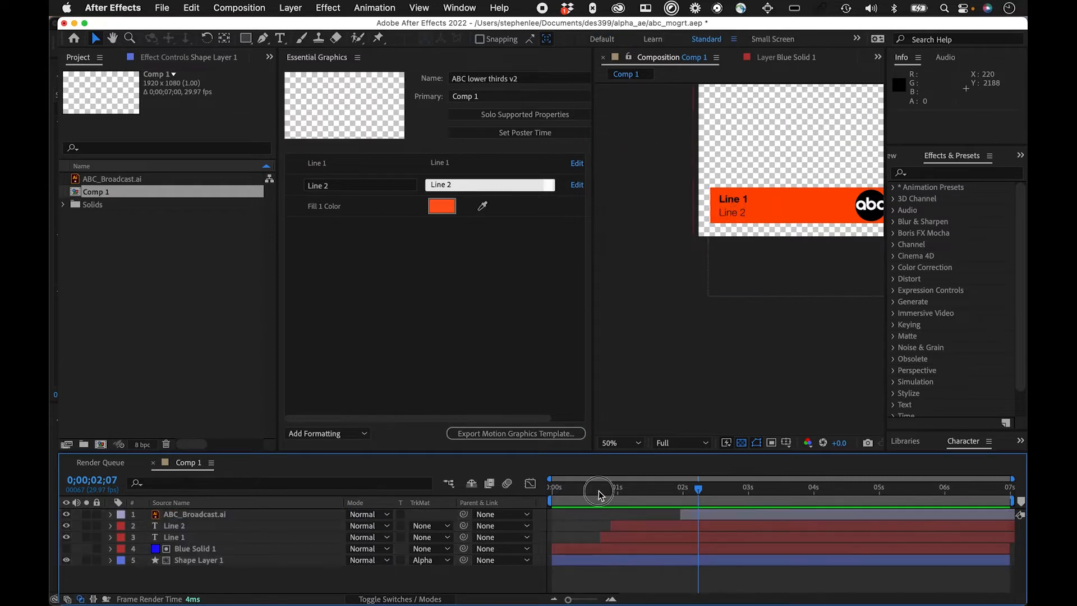
Play the opening of Comp 1 from the first frame to 0;00;00;16 and widen the composition view to fit the whole frame.
left_click_drag(598, 490, 519, 496)
key("space")
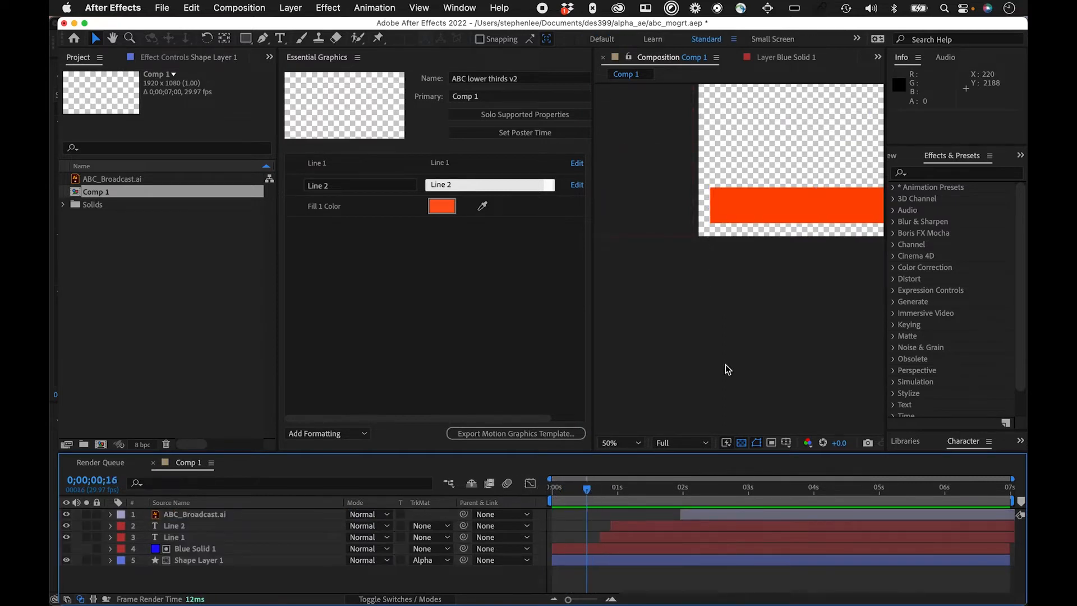
left_click_drag(800, 316, 494, 308)
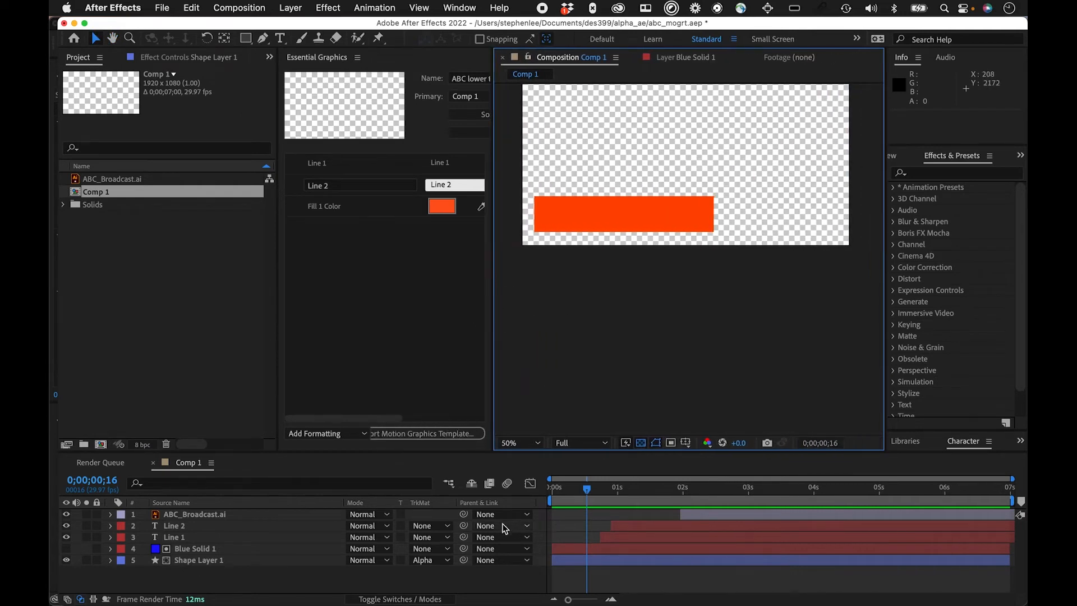
Scrub the orange bar's reveal between 0;00;01;00 and 0;00;00;05 and review Shape Layer 1's track matte options.
left_click(216, 560)
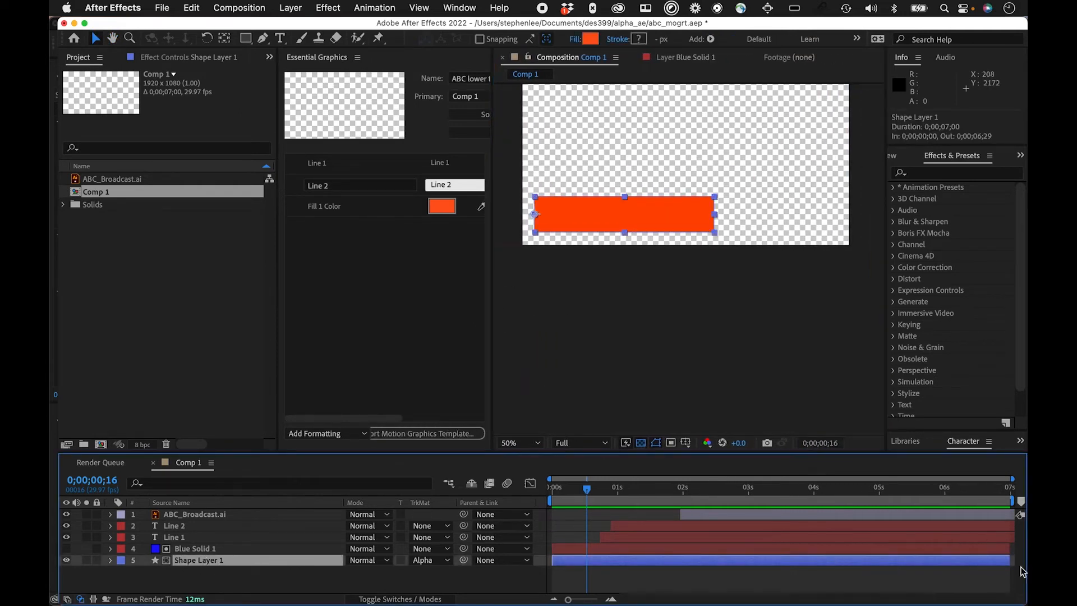
left_click_drag(585, 496, 618, 492)
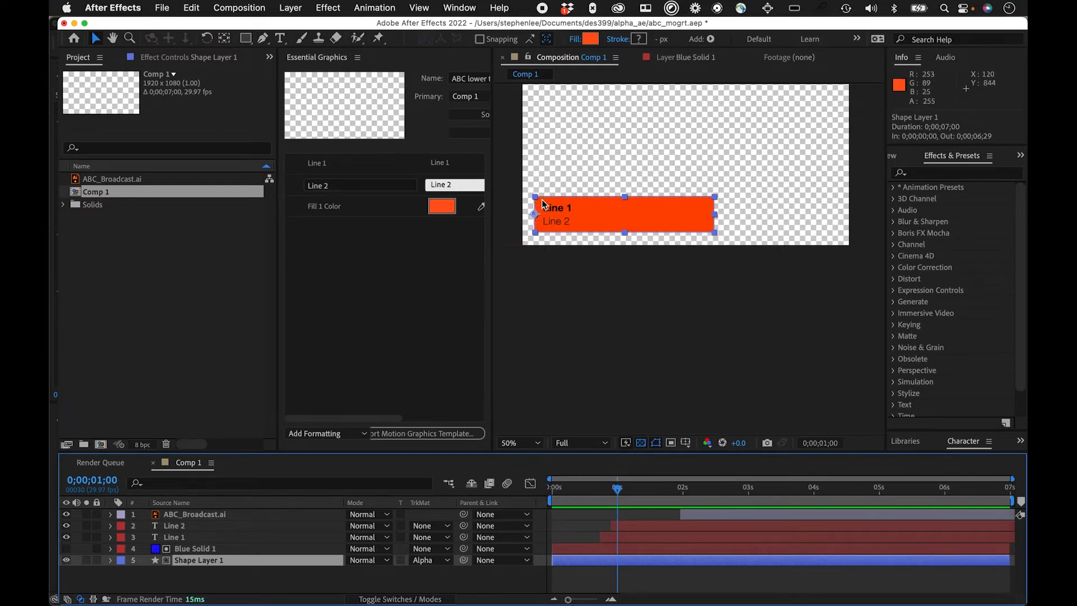
left_click_drag(624, 492, 563, 493)
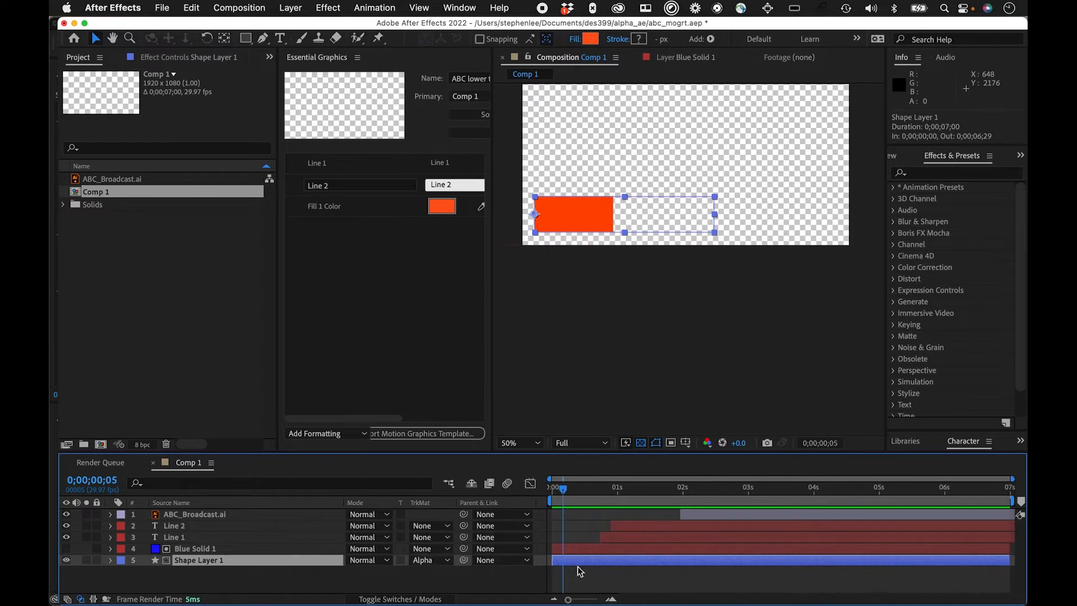
left_click(445, 561)
left_click(444, 561)
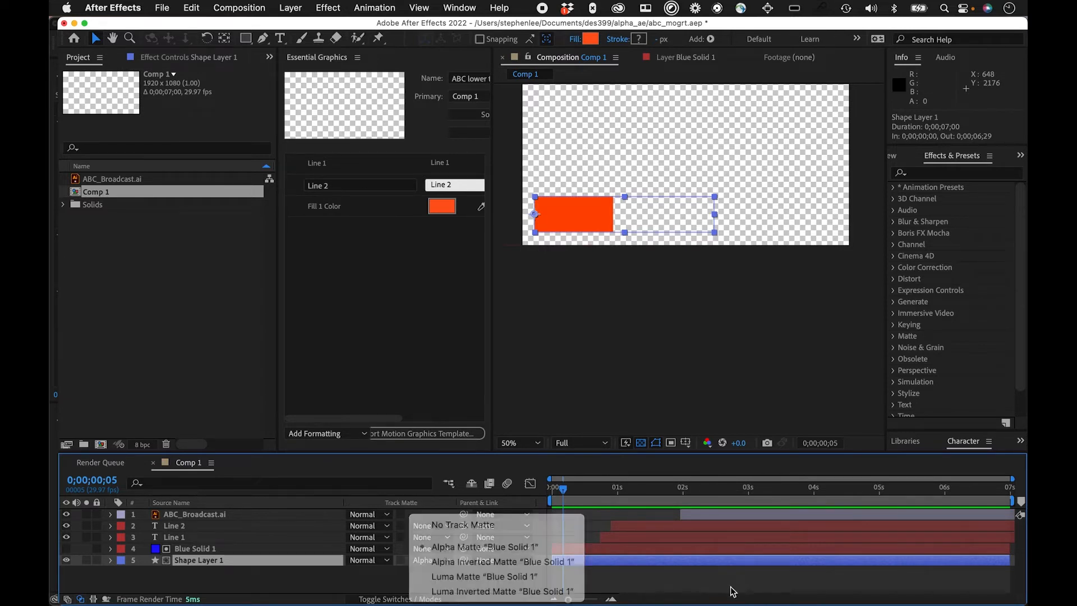
Scrub to 0;00;02;20 to examine the completed lower third, and return to the first frame with Shape Layer 1 selected.
left_click(614, 550)
left_click_drag(563, 484, 727, 489)
left_click(615, 560)
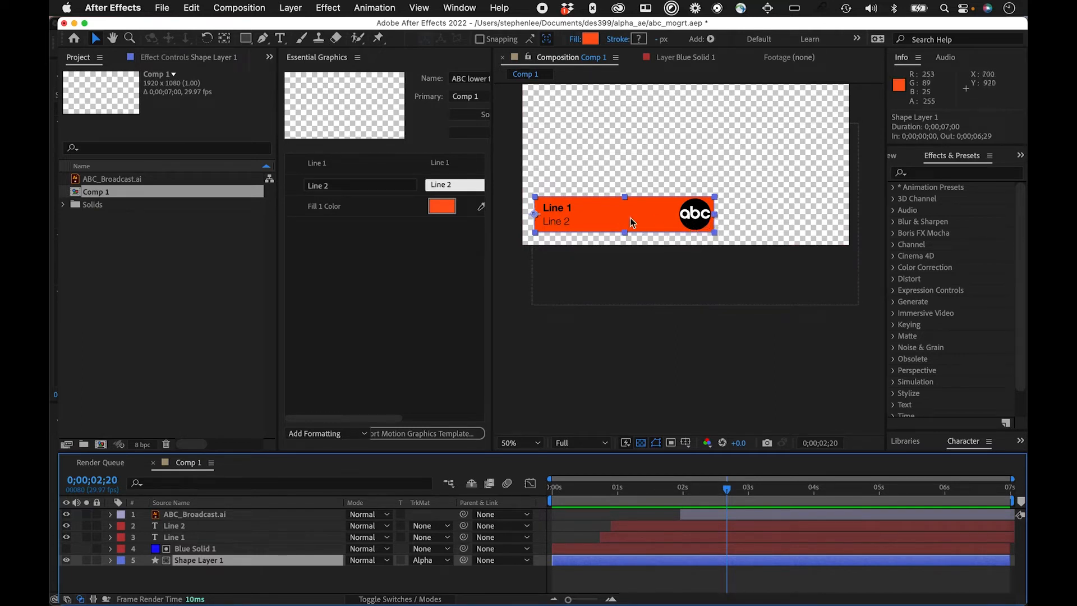
left_click_drag(641, 483, 536, 505)
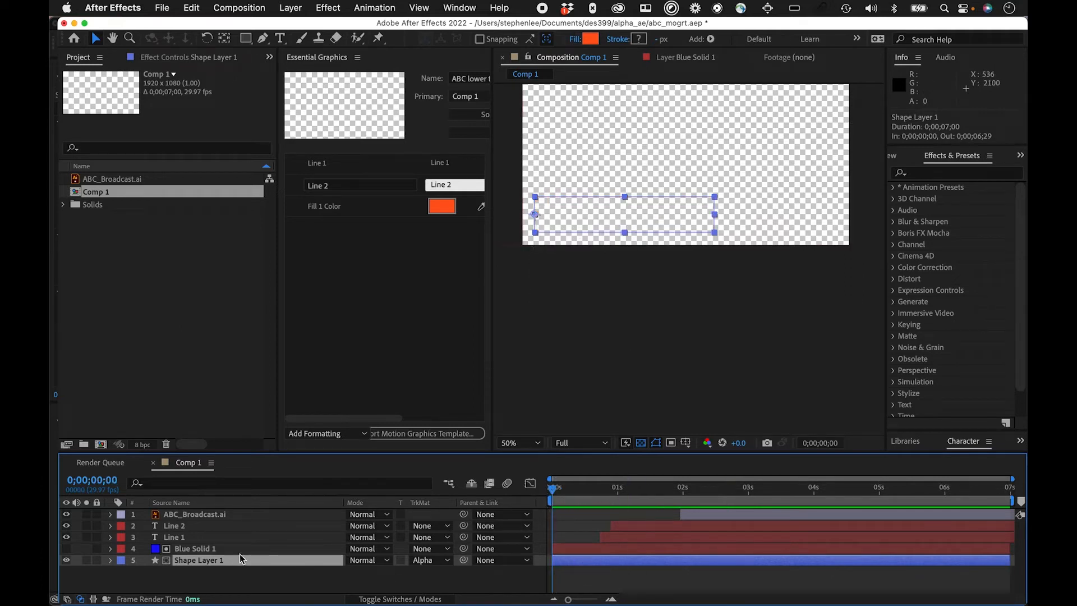
Expand Shape Layer 1's Transform properties and select its Scale at the first frame.
left_click(111, 560)
left_click(123, 584)
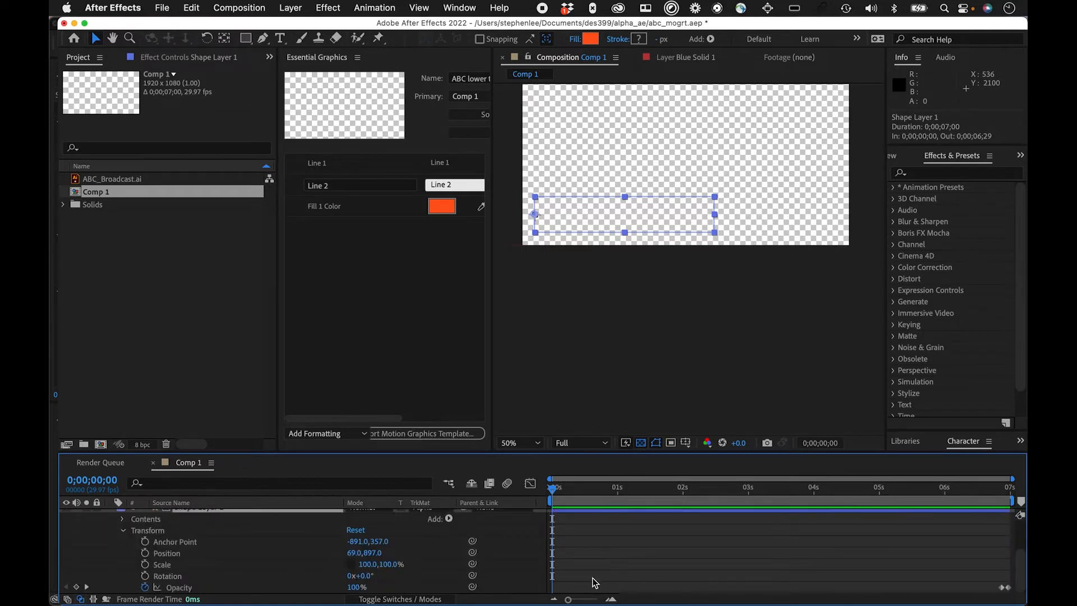
left_click(174, 565)
left_click_drag(570, 497, 528, 497)
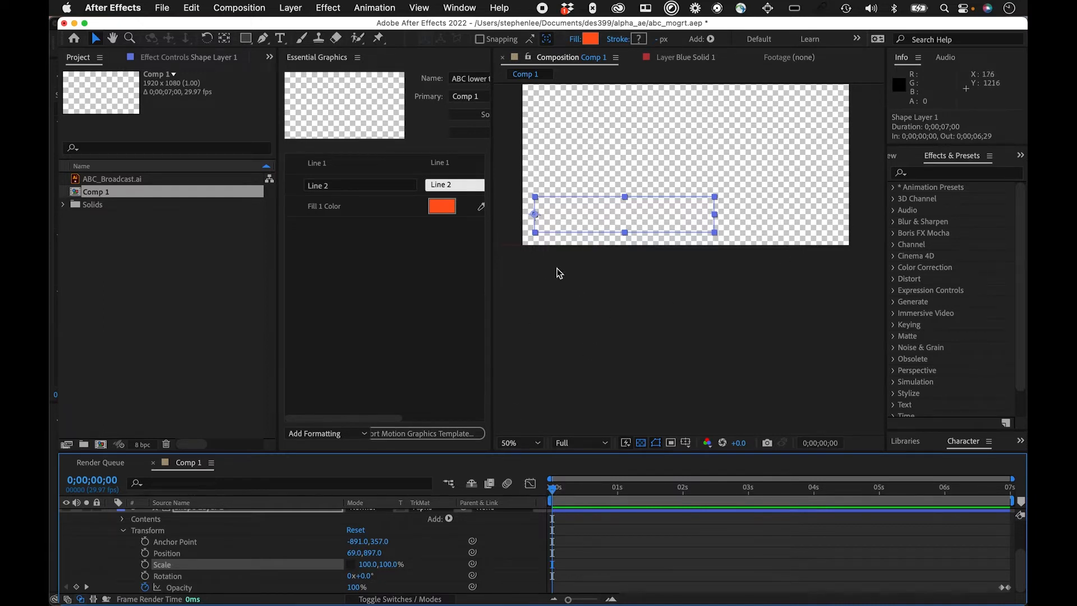
Magnify the composition to 200% and examine Shape Layer 1's anchor point on the bar's edge.
key("slash")
left_click(555, 205)
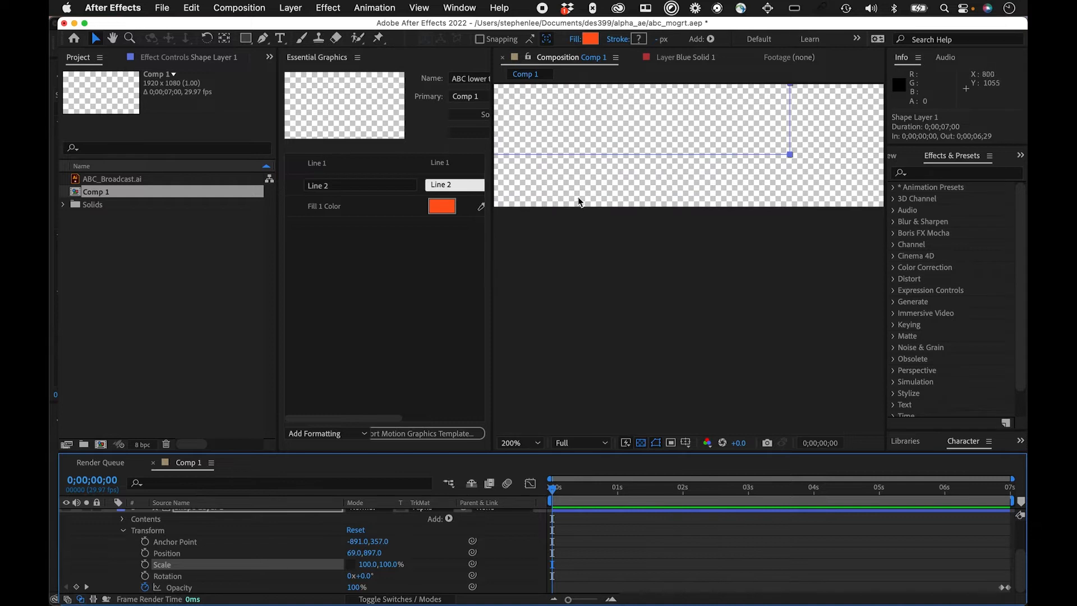
key("period")
key("space")
left_click_drag(639, 281, 784, 398)
left_click_drag(599, 274, 640, 305)
scroll(261, 526, "up", 2)
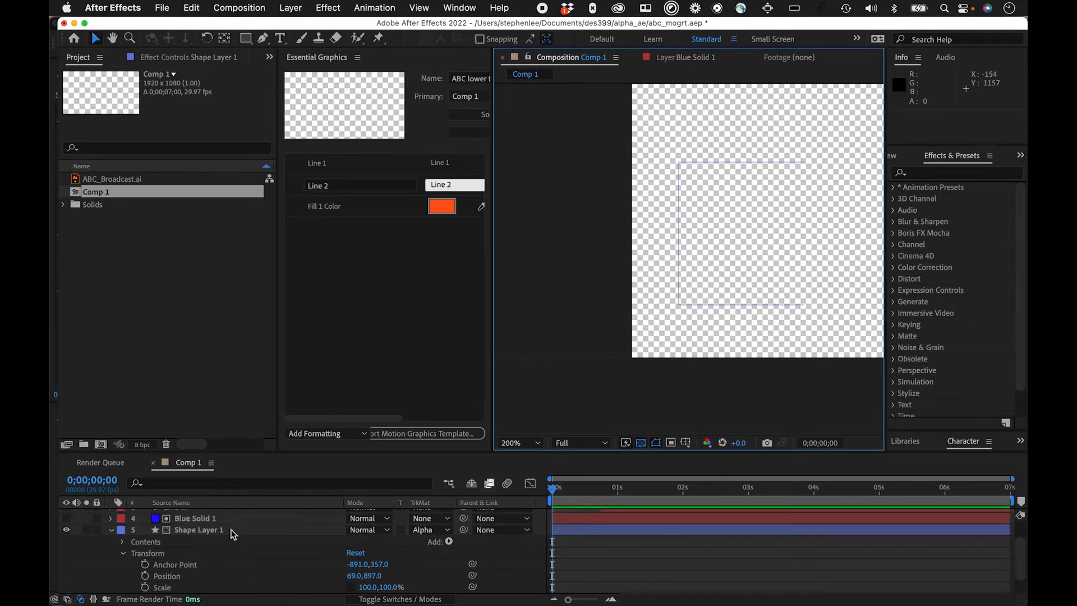
left_click(227, 529)
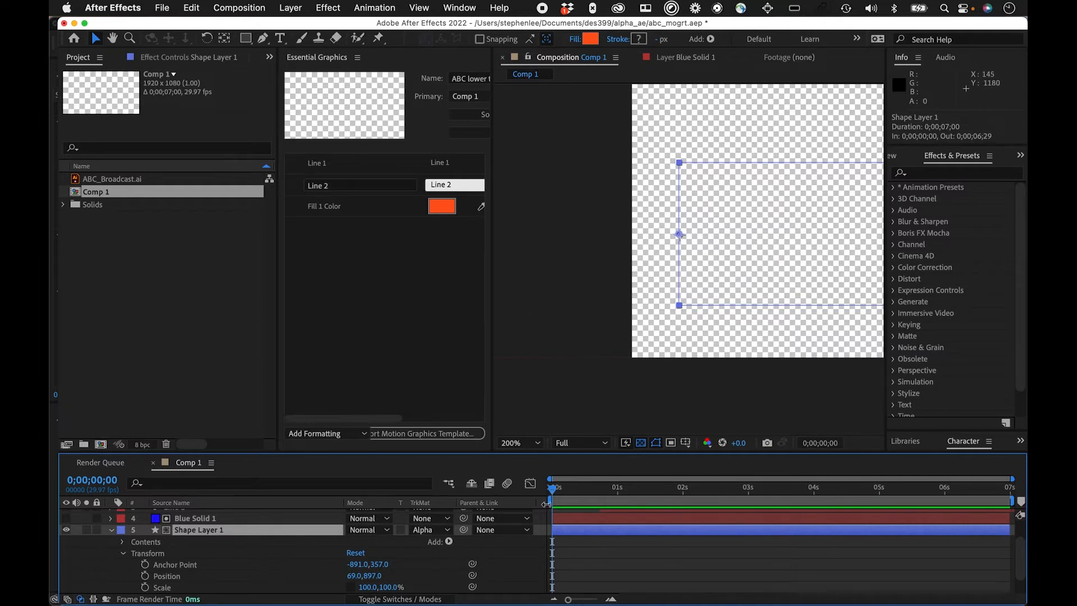
Zoom the timeline to end at 0;00;04;12 and expose Shape Layer 1's Scale in the motion graphics template.
left_click_drag(580, 600, 579, 600)
scroll(688, 366, "down", 1)
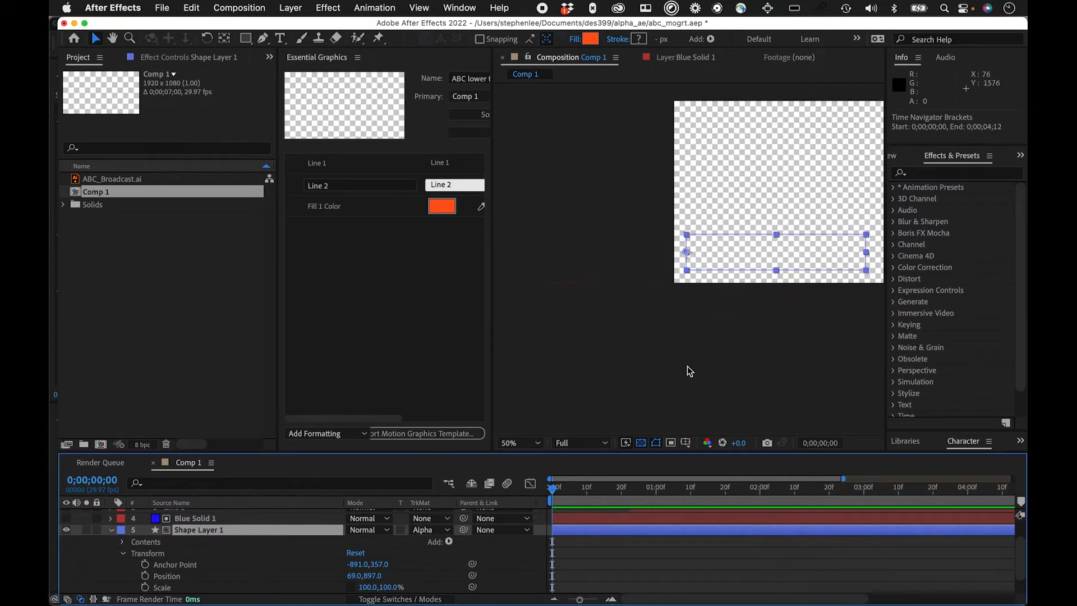
left_click(166, 587)
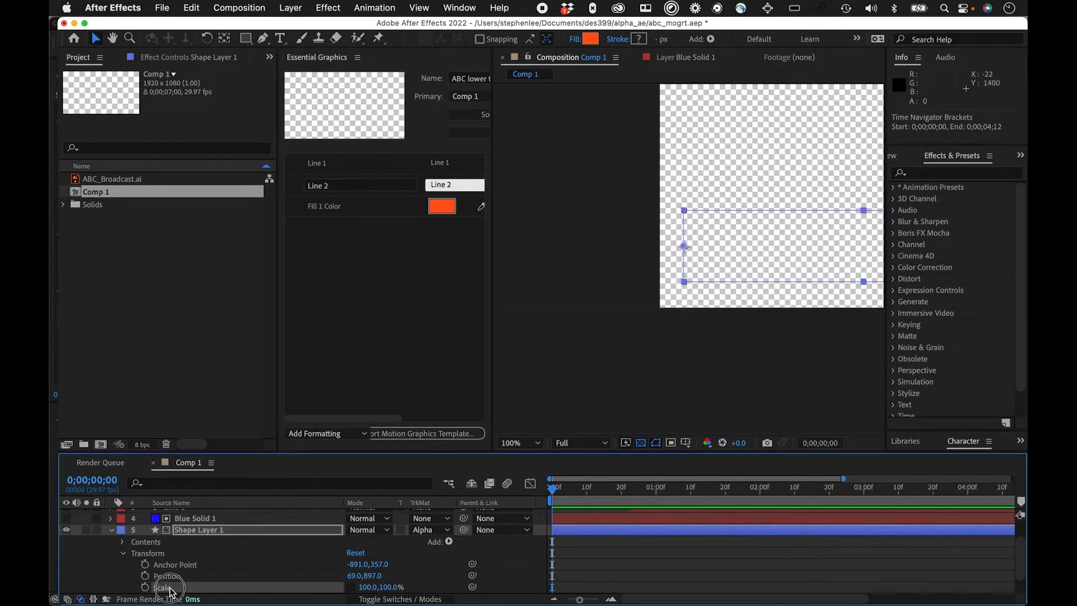
left_click_drag(167, 588, 320, 278)
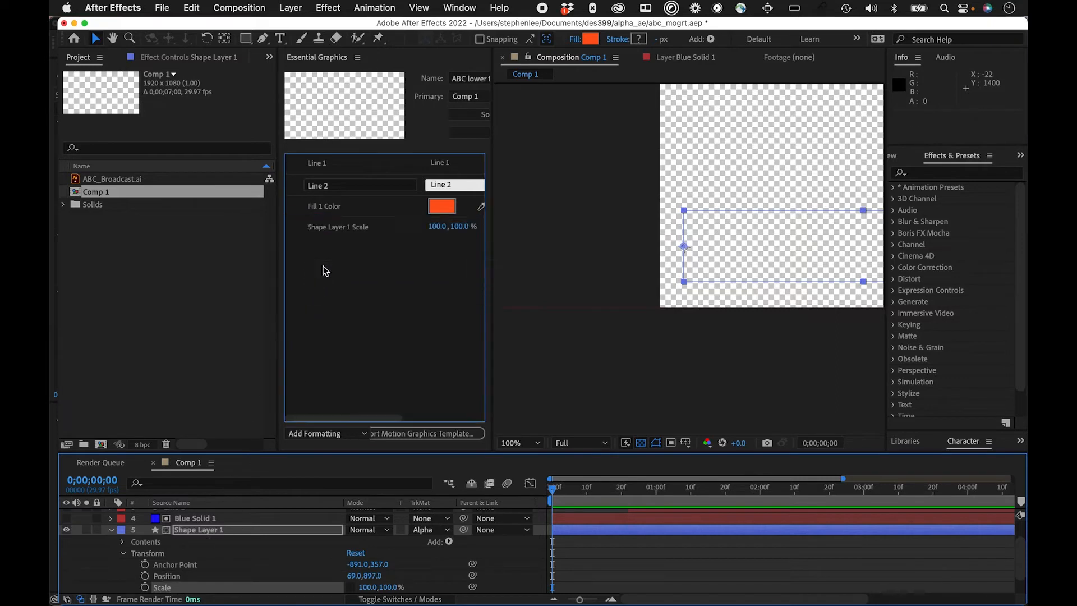
left_click(396, 282)
Try a horizontal Shape Layer 1 Scale of 19% and check the bar against the text at 0;00;01;28.
left_click_drag(436, 227, 403, 247)
left_click_drag(581, 493, 765, 332)
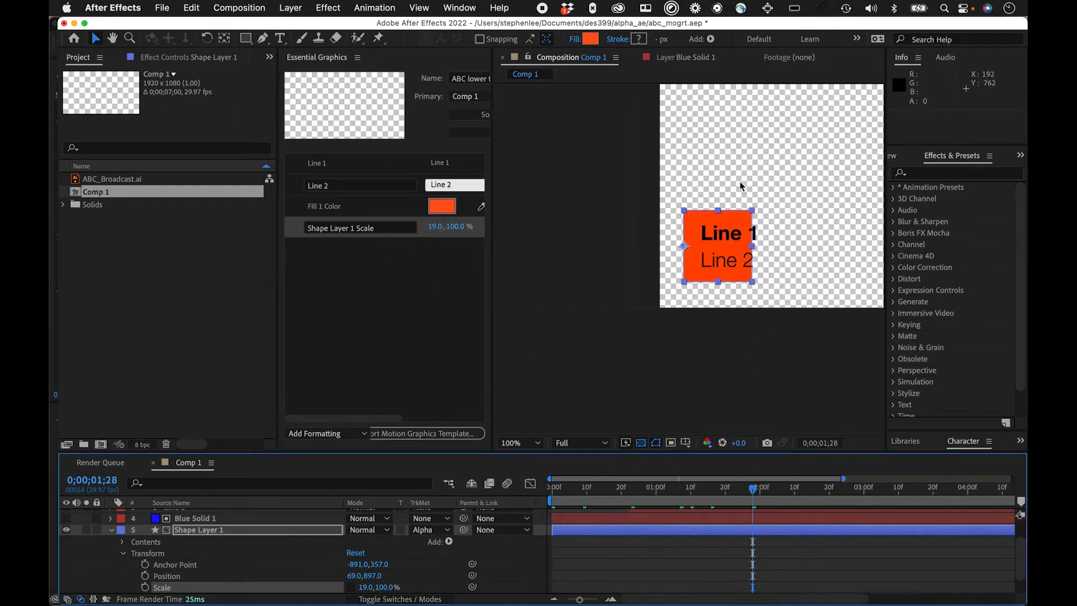
scroll(740, 186, "down", 4)
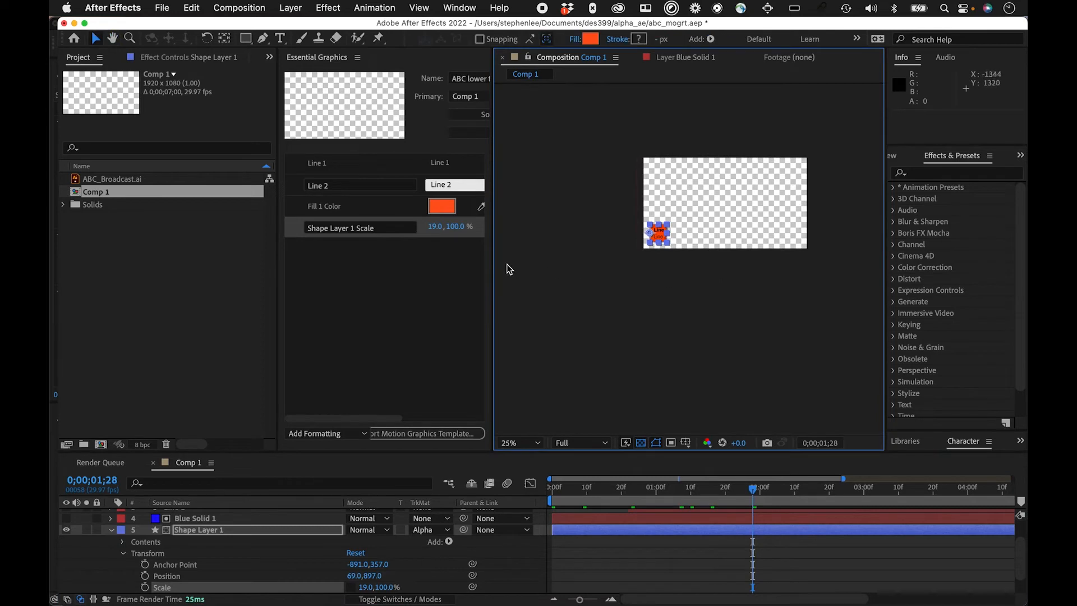
Set the horizontal Shape Layer 1 Scale to 147%, check the logo's placement at 0;00;02;20, and play the animation.
left_click_drag(447, 237, 536, 237)
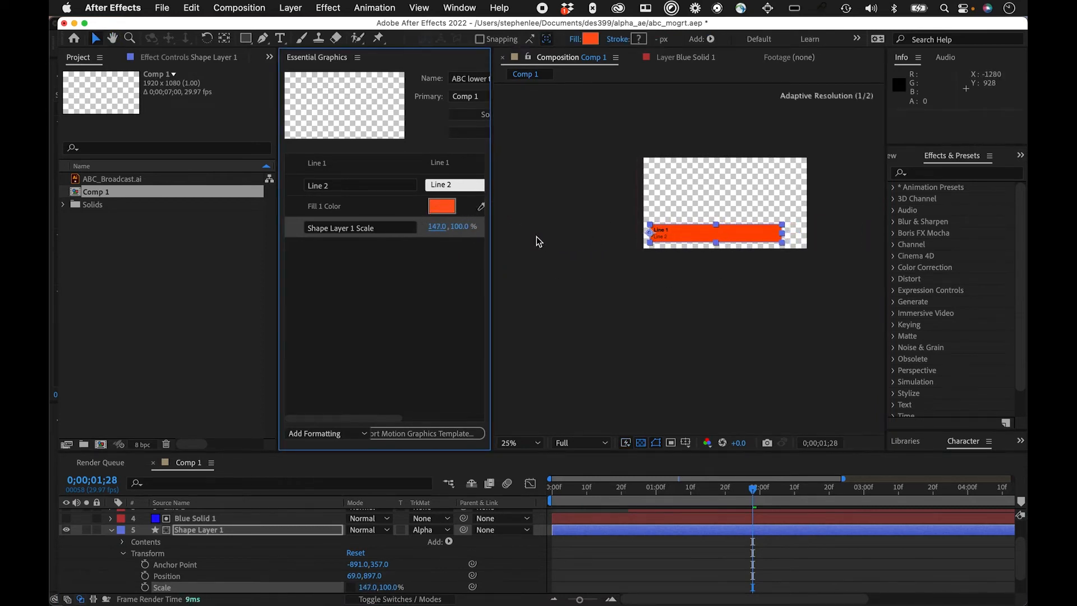
left_click(818, 536)
mouse_move(746, 493)
left_mouse_down()
mouse_move(533, 495)
mouse_move(813, 499)
mouse_move(524, 510)
mouse_move(829, 503)
left_mouse_up()
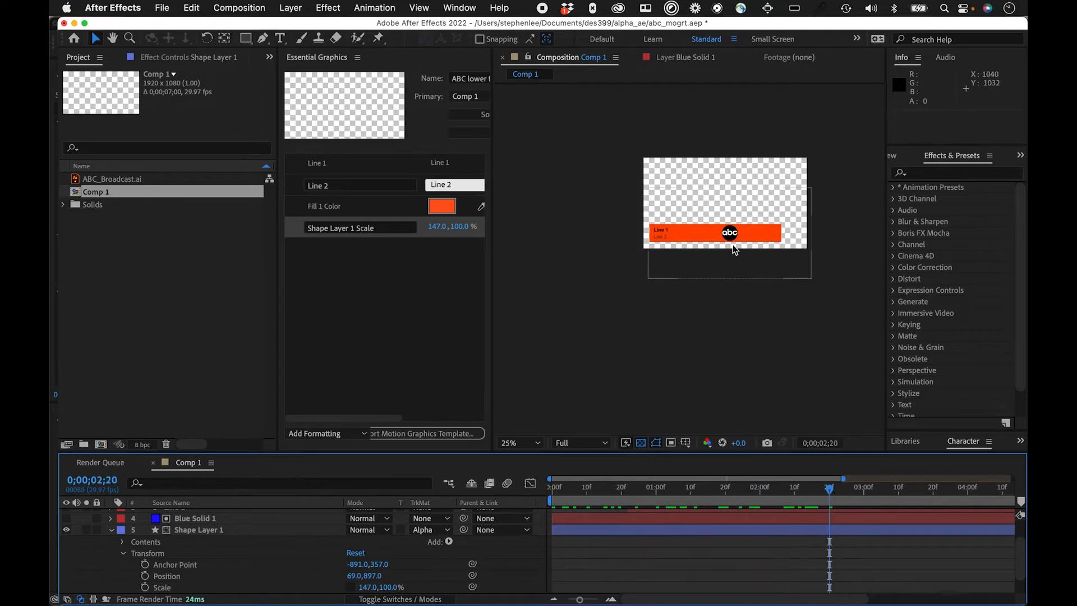
scroll(733, 246, "up", 4)
scroll(810, 232, "down", 2)
key("space")
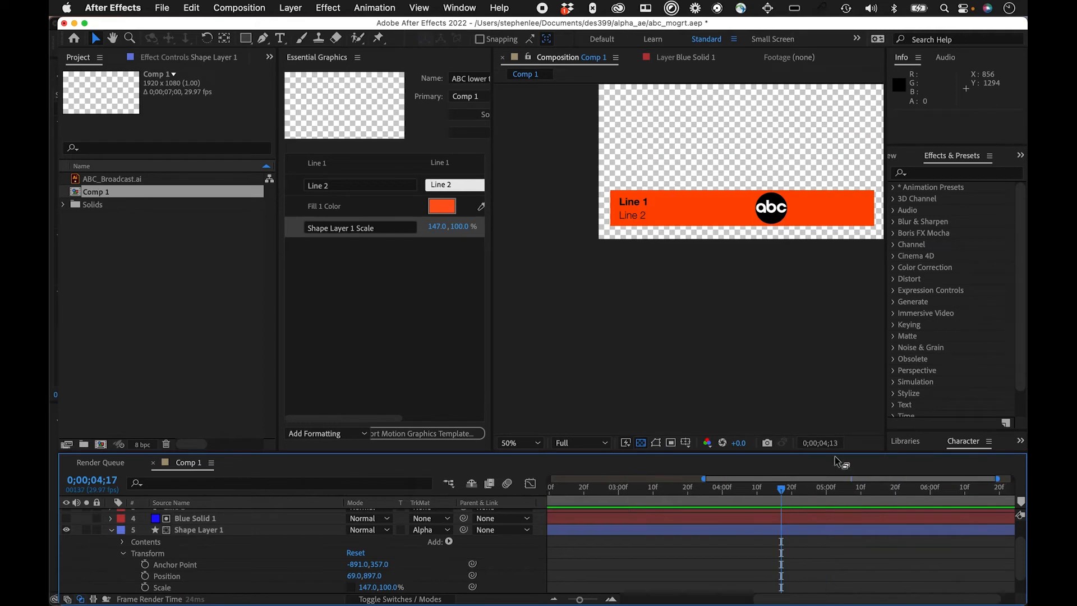
Expose the ABC_Broadcast.ai layer's Position in the motion graphics template with the current time at 0;00;04;03.
left_click(736, 489)
left_click_drag(739, 492, 733, 489)
scroll(244, 520, "up", 3)
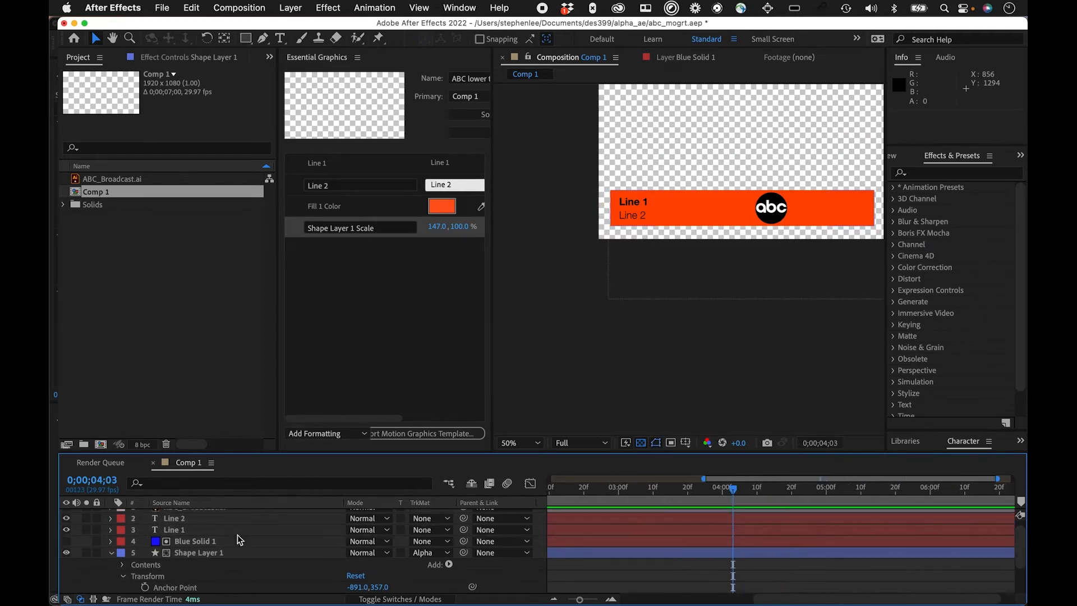
left_click(184, 539)
left_click(175, 514)
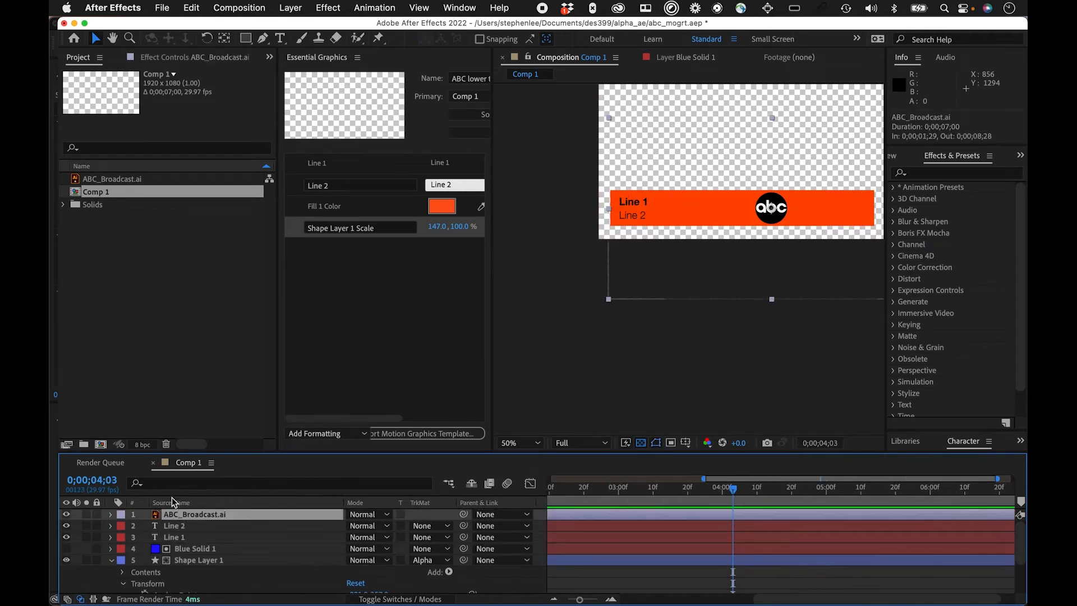
key("p")
left_click_drag(159, 528, 325, 303)
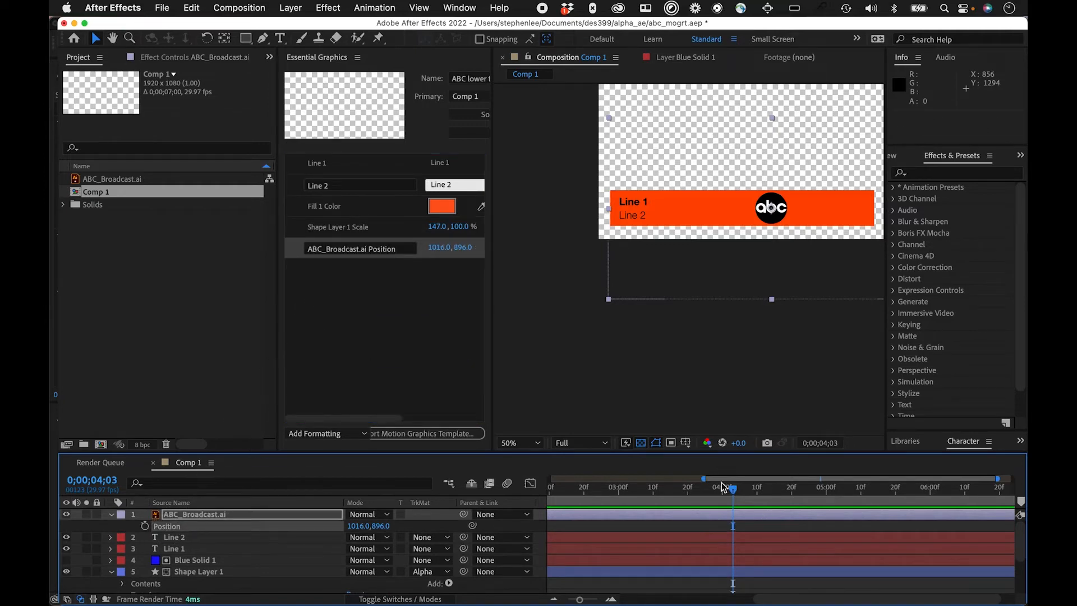
Try a horizontal ABC_Broadcast.ai Position of 1505, then undo the move while keeping Position exposed in the template.
left_click_drag(441, 251, 784, 257)
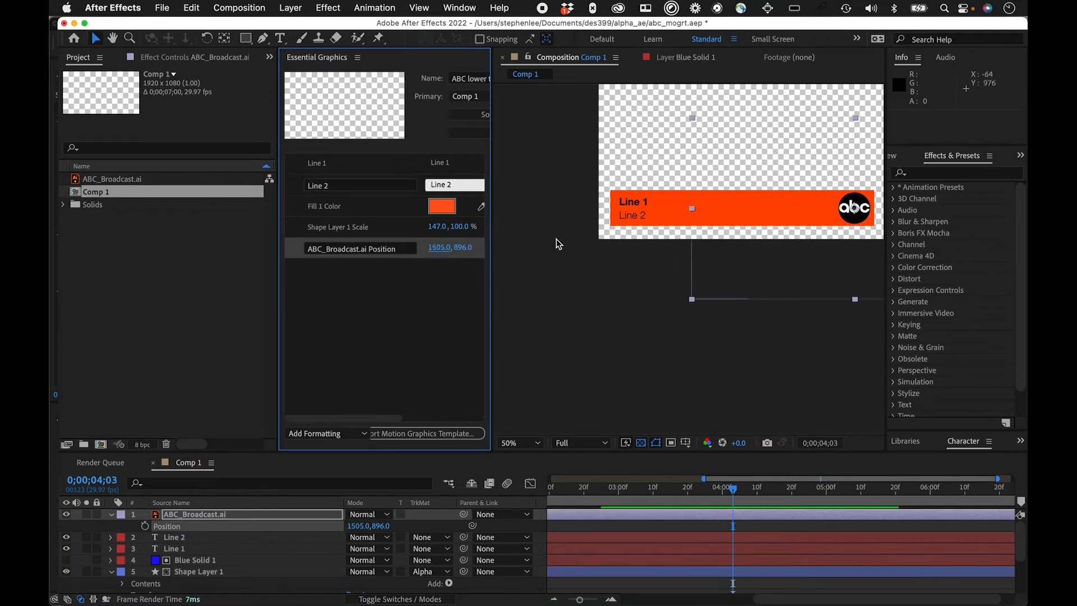
left_click_drag(793, 393, 777, 420)
key("super+z")
key("super+z")
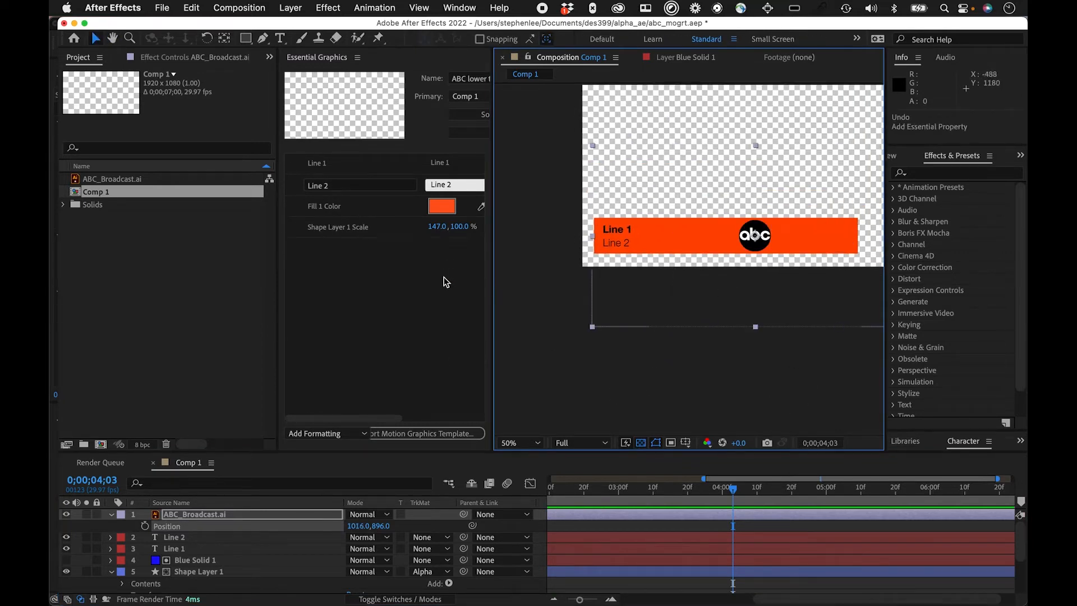
key("super+shift+z")
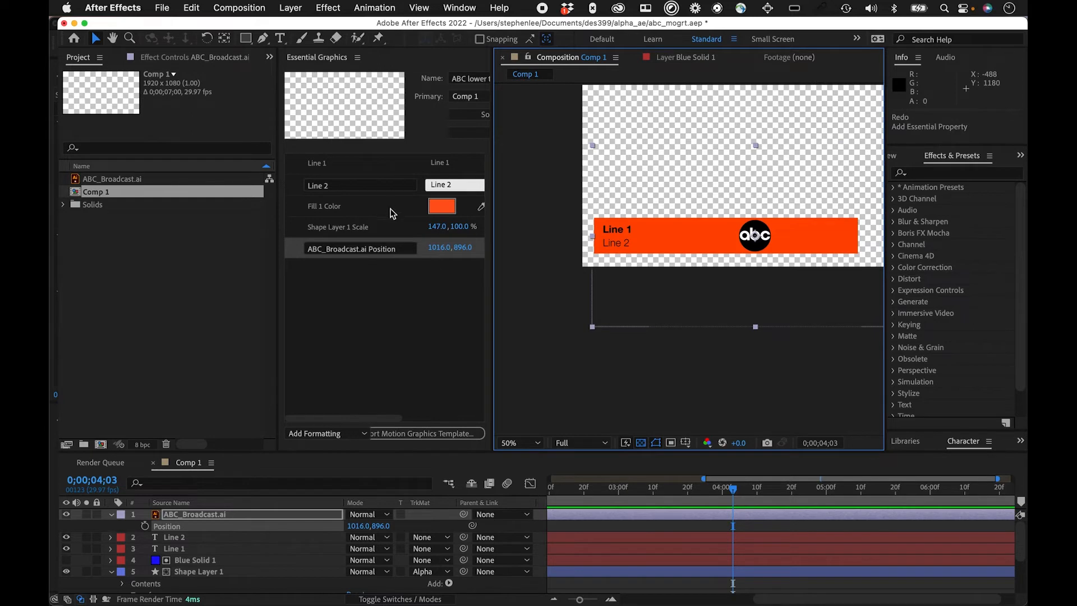
Set the horizontal Shape Layer 1 Scale to 100% in the motion graphics template.
left_click(364, 231)
scroll(490, 563, "down", 5)
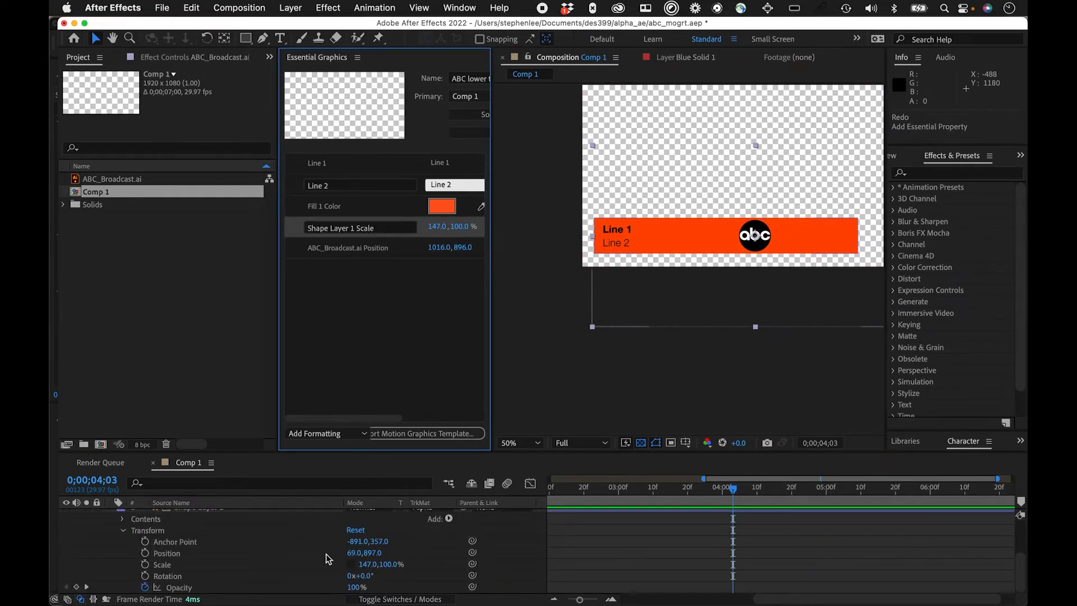
scroll(328, 559, "up", 1)
left_click(207, 518)
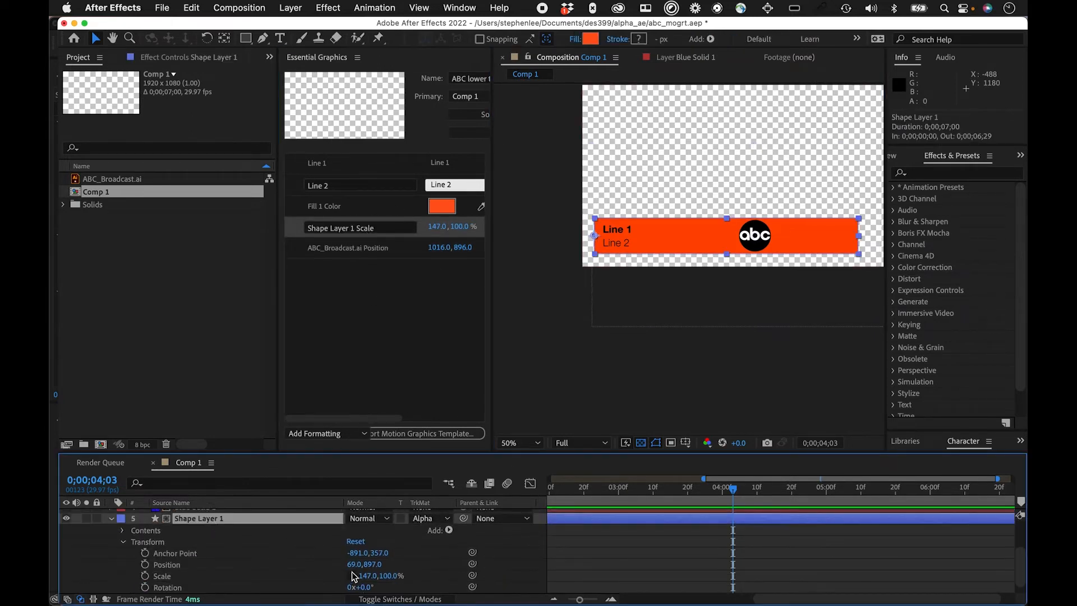
left_click(359, 554)
left_click(437, 227)
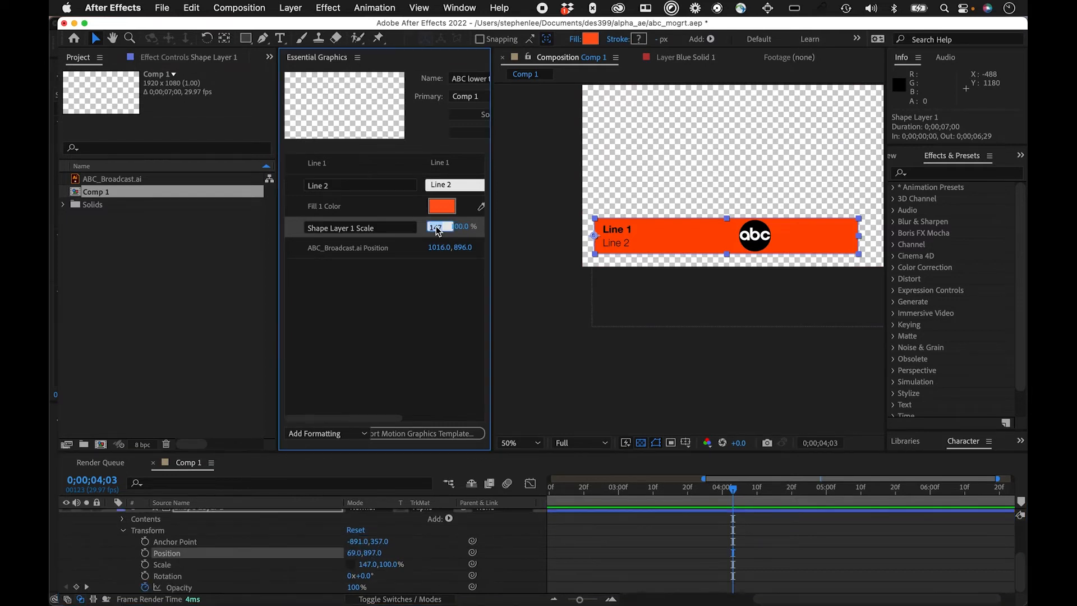
type("100")
key("Return")
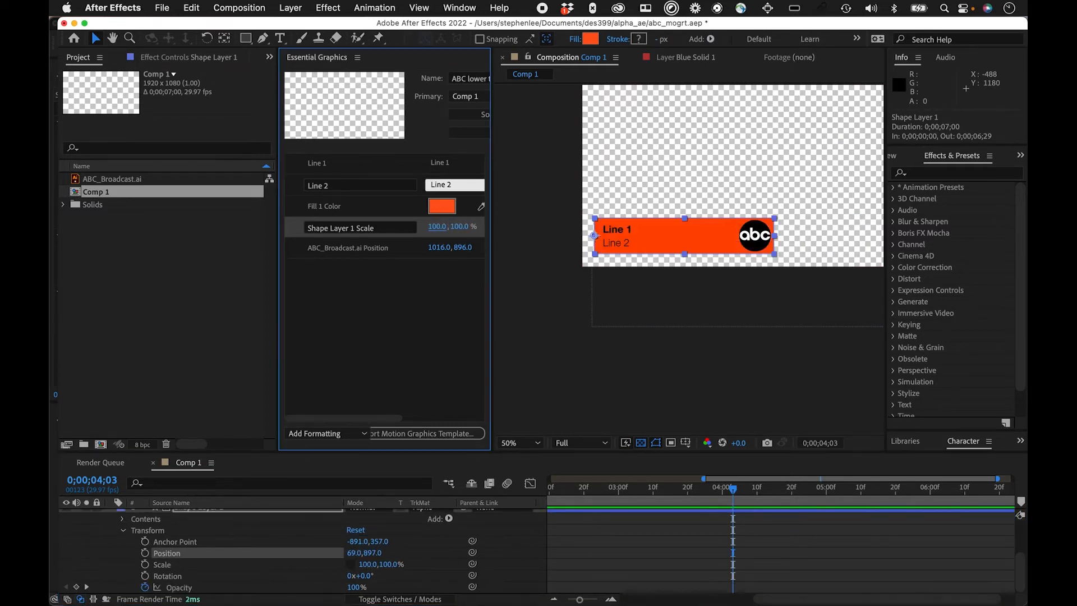
left_click(674, 576)
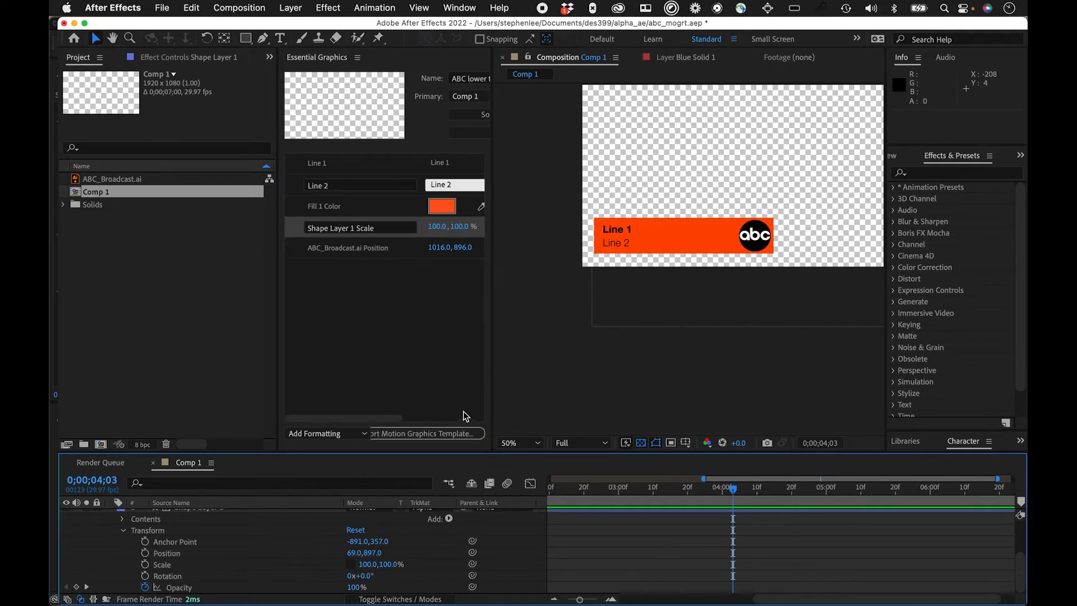
Save the project and export the motion graphics template as ABC lower thirds v2.mogrt into the templates folder of alpha_ae.
left_click(468, 431)
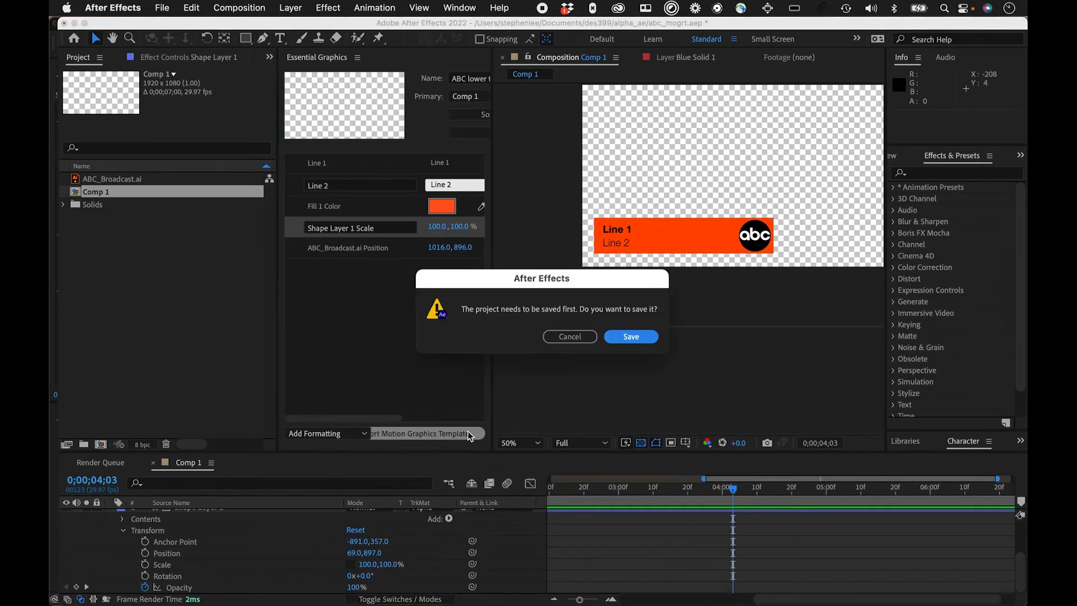
left_click(628, 337)
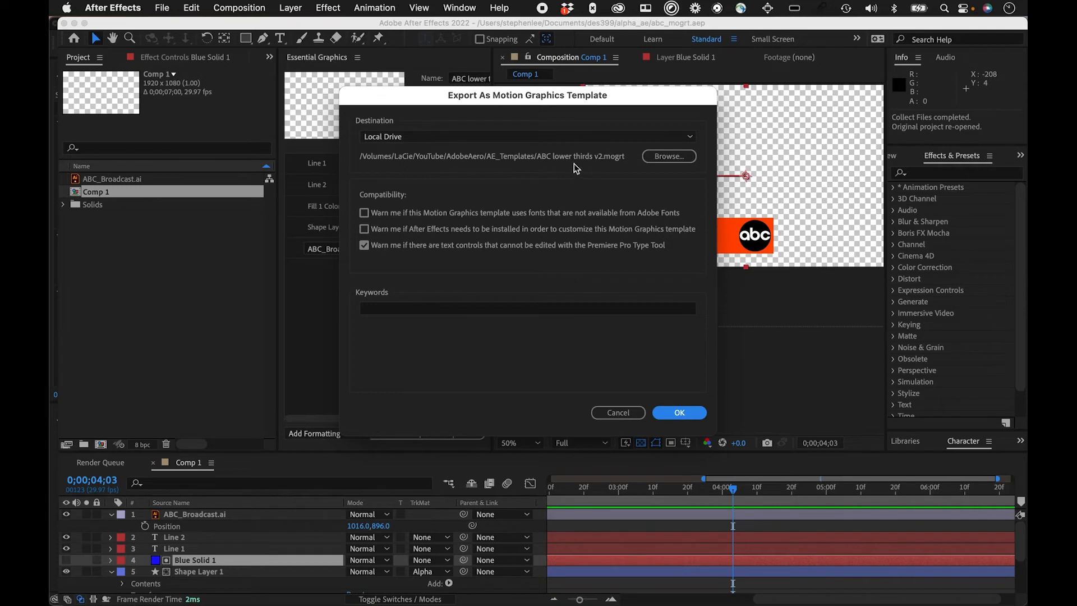
left_click(665, 160)
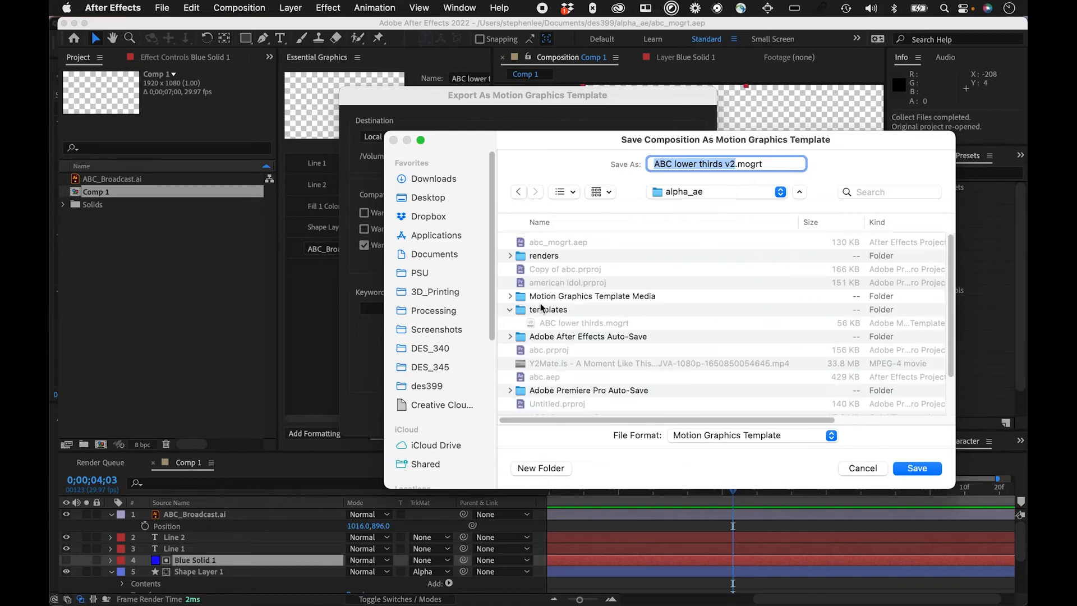
double_click(542, 315)
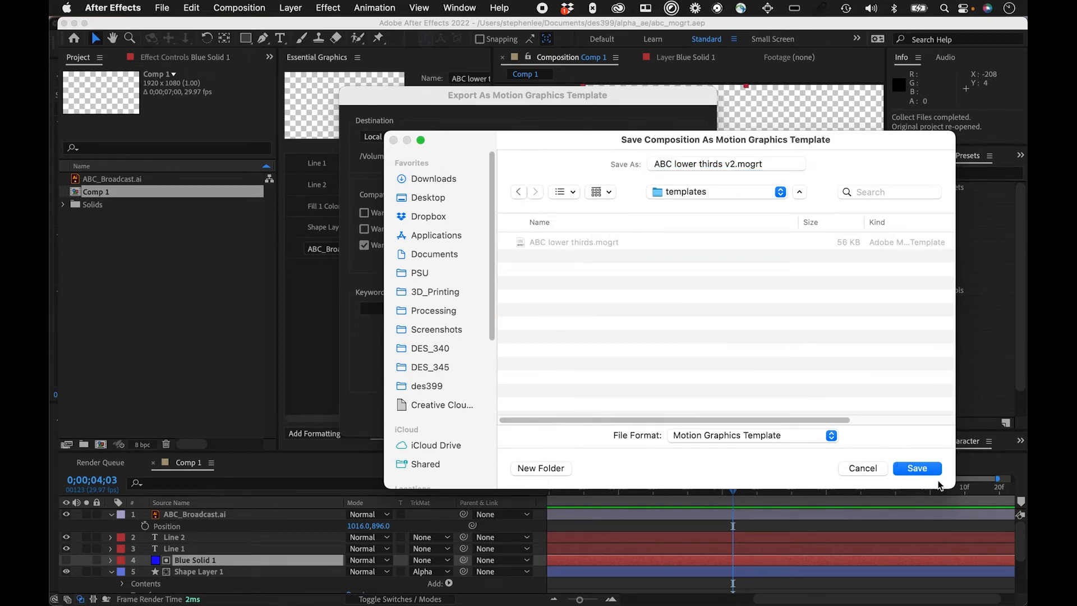
left_click(925, 470)
left_click(679, 414)
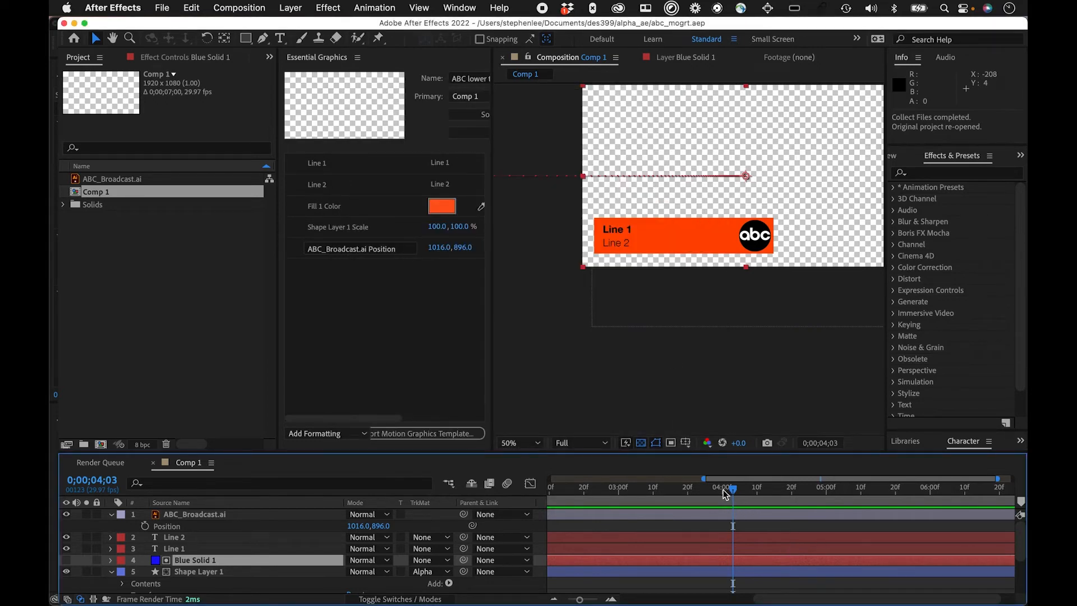
Switch to Premiere Pro and install ABC lower thirds v2.mogrt from the templates folder into the Essential Graphics templates.
key("super+Tab")
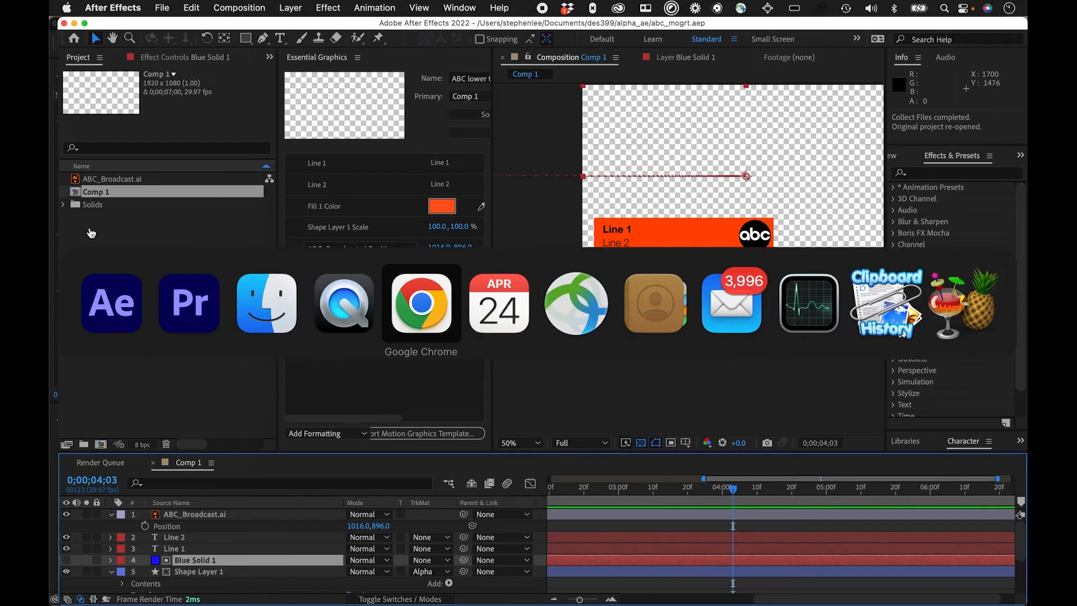
left_click(193, 316)
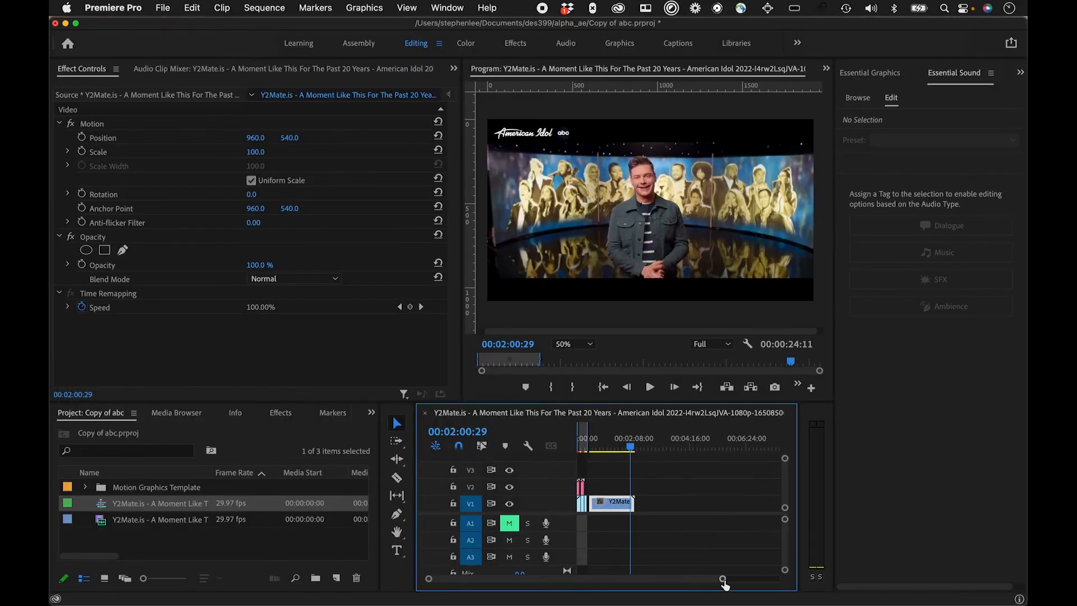
left_click_drag(723, 579, 706, 579)
left_click(873, 74)
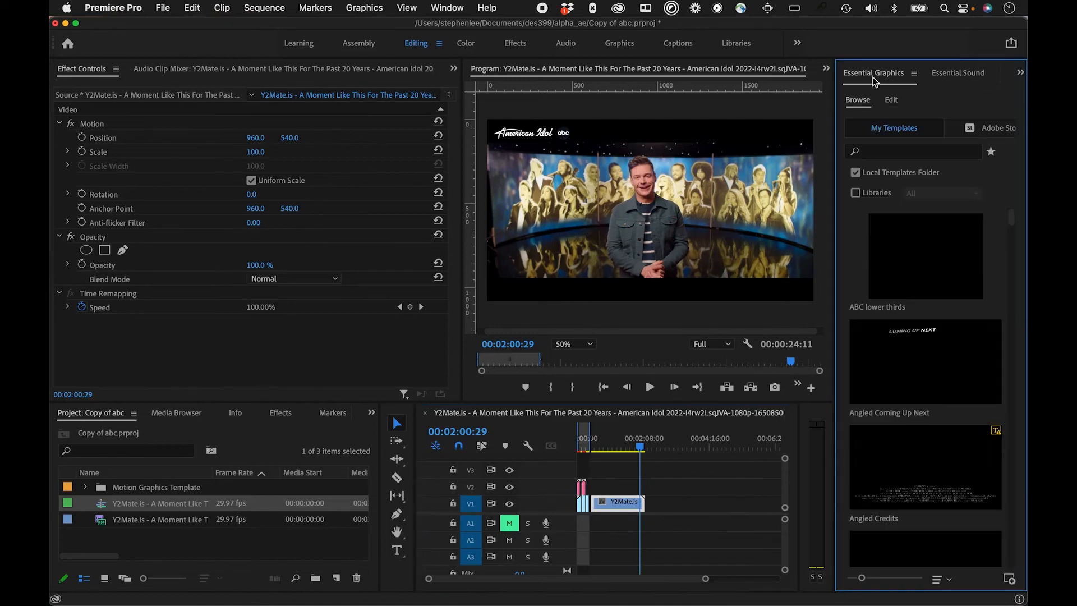
left_click(1009, 579)
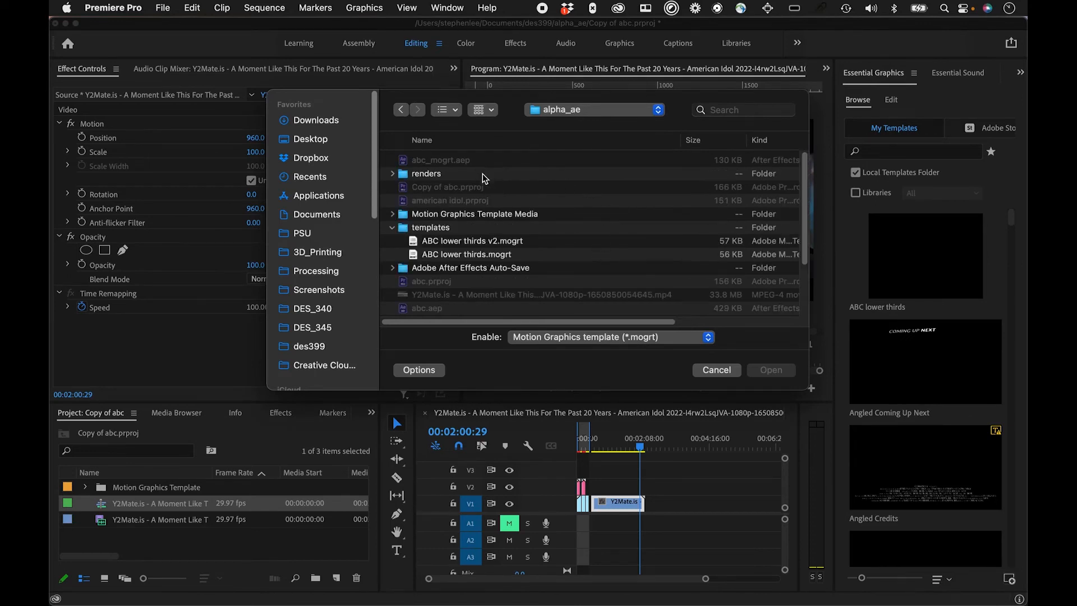
double_click(434, 229)
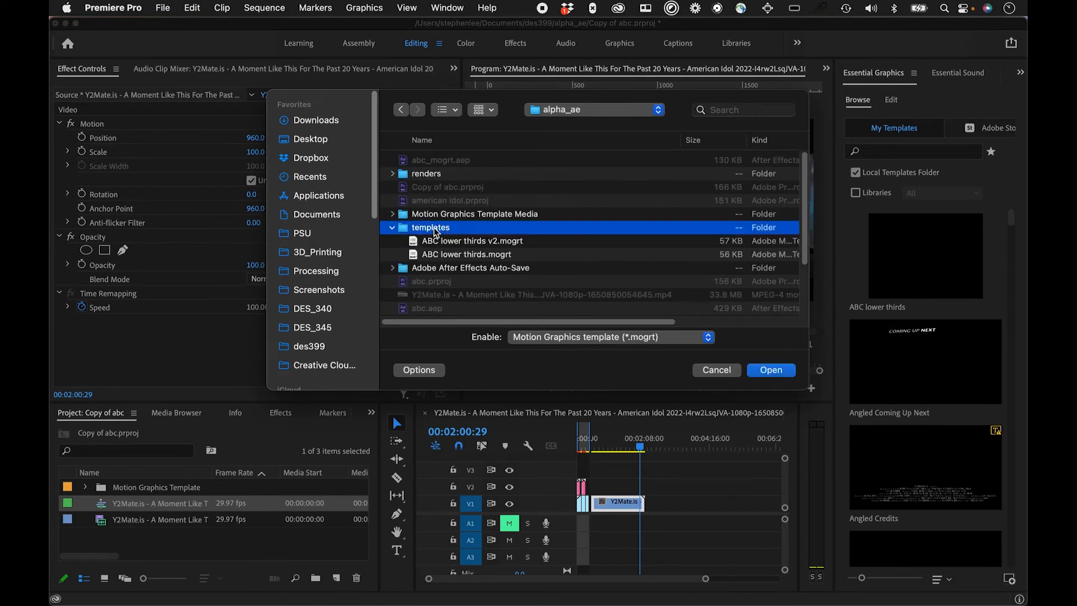
left_click(467, 164)
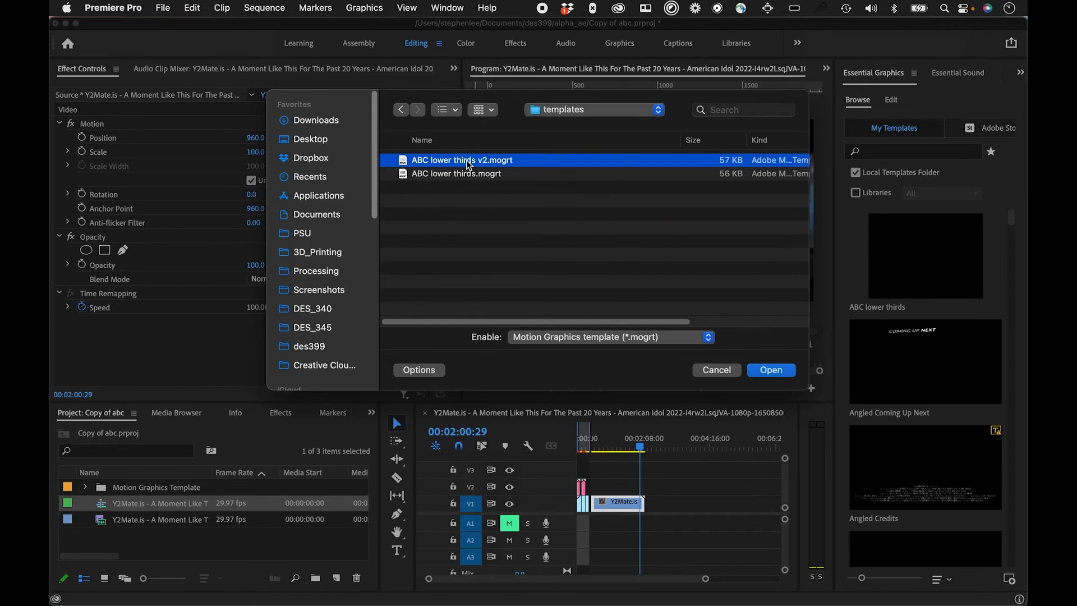
double_click(468, 161)
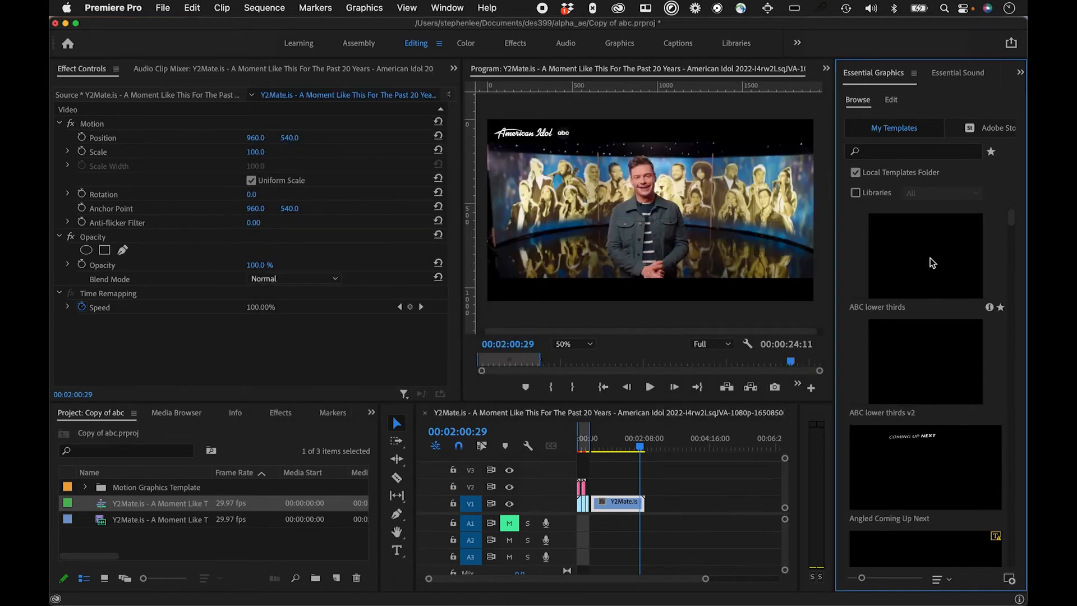
Add ABC lower thirds v2 to track V2 and shift the V1 footage away to preview the graphic alone at 00:00:30:01.
left_click_drag(917, 381, 610, 486)
mouse_move(612, 449)
left_mouse_down()
mouse_move(590, 445)
mouse_move(606, 449)
left_mouse_up()
left_click_drag(705, 579, 622, 586)
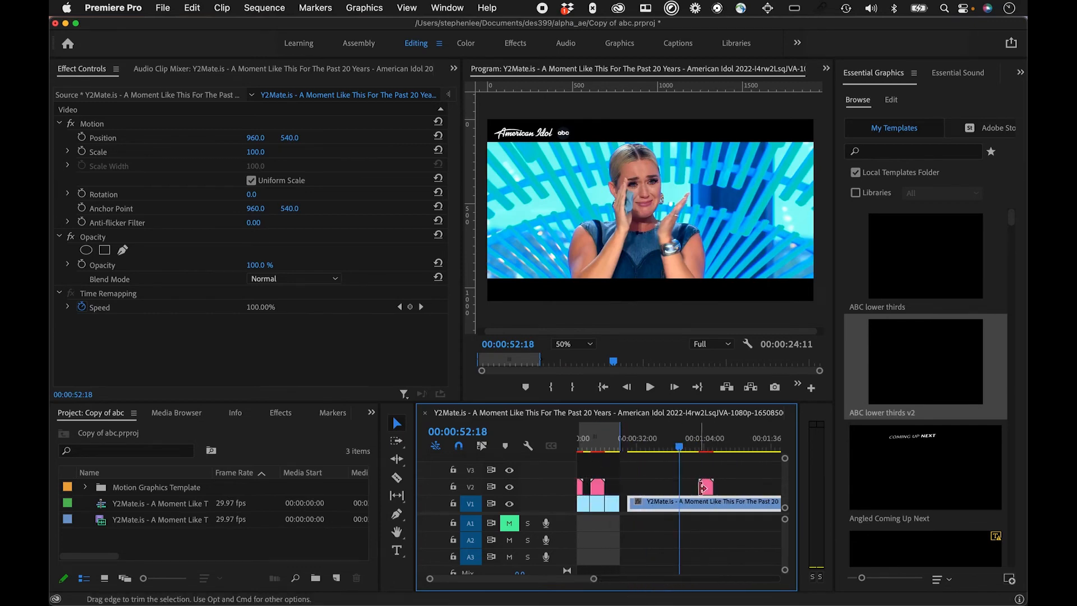
left_click_drag(708, 487, 761, 505)
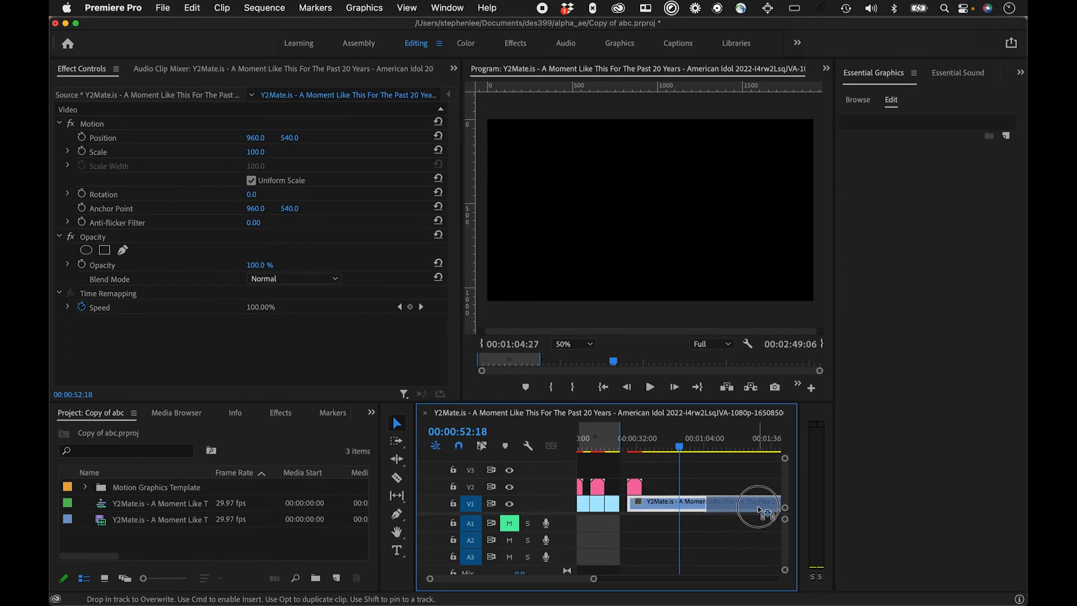
mouse_move(655, 444)
left_mouse_down()
mouse_move(621, 443)
mouse_move(634, 446)
left_mouse_up()
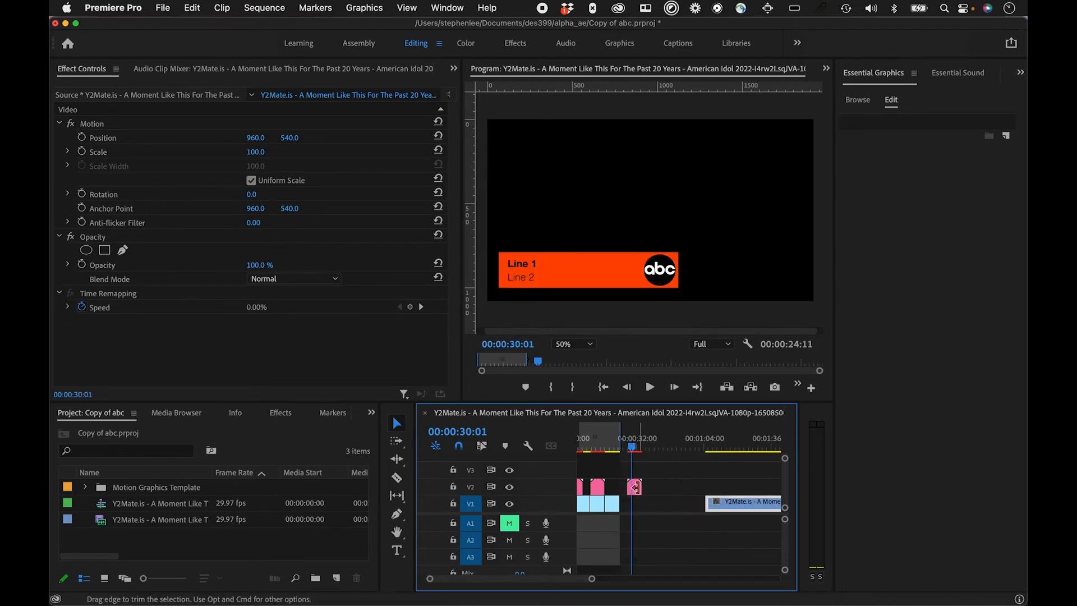
Move the V2 graphic to about 00:00:40 and slide the V1 footage back under it, checking the overlay at 00:00:42:28.
left_click(637, 492)
left_click_drag(634, 487, 662, 487)
left_click_drag(743, 505, 678, 511)
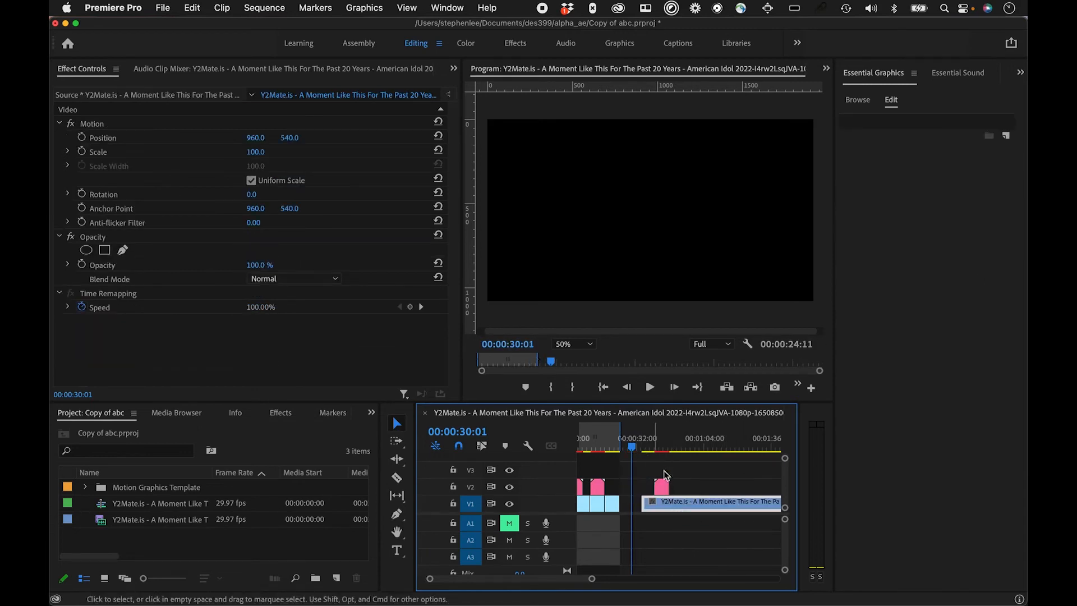
left_click(660, 447)
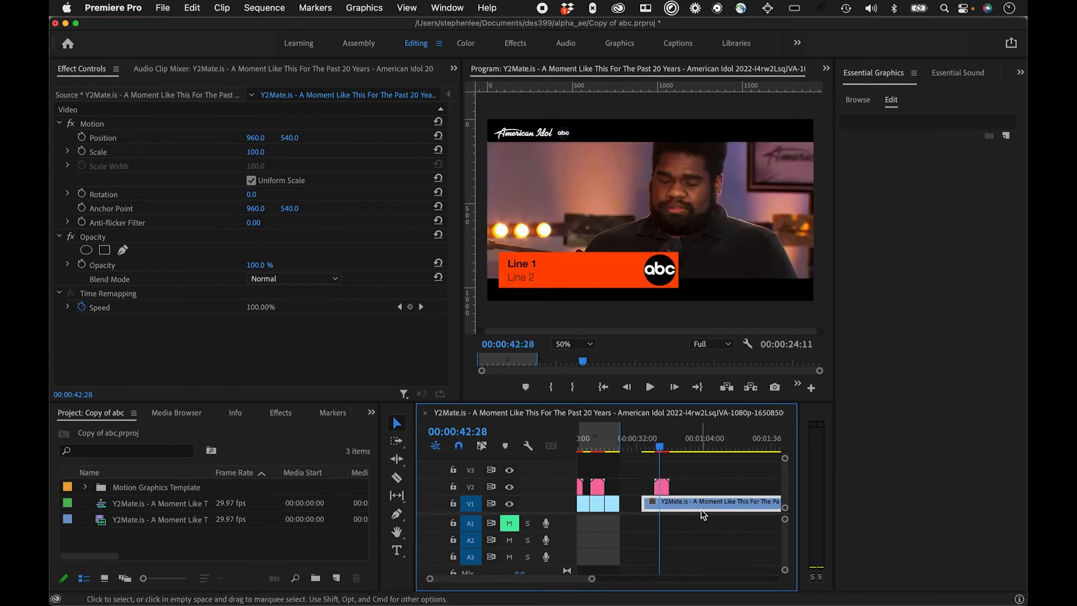
left_click_drag(698, 504, 694, 503)
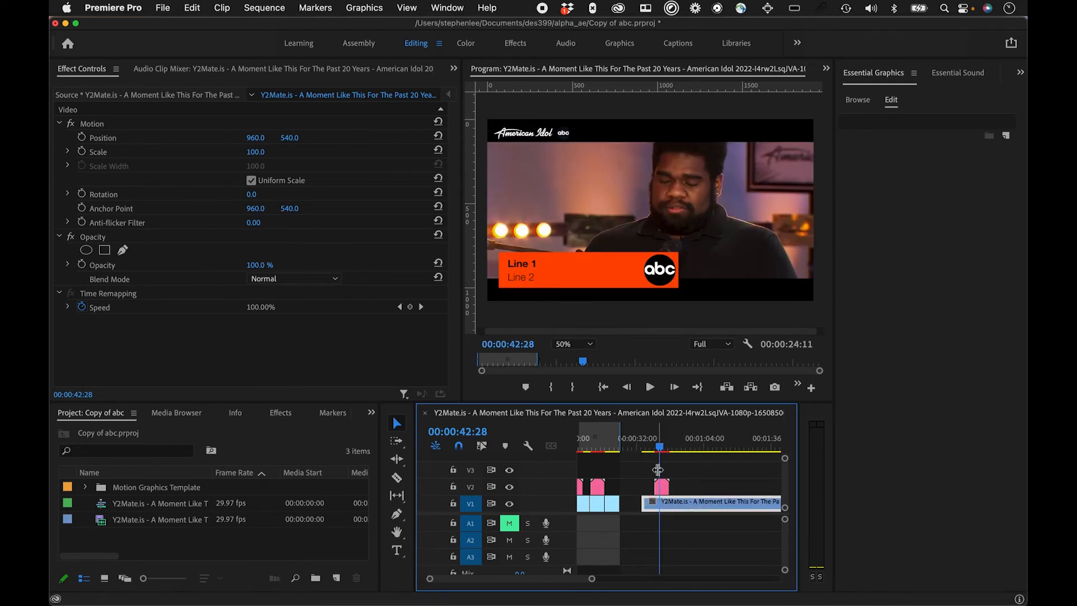
Start the V2 graphic at 00:00:39:12 and mark a 10-second in-to-out range from that point.
left_click_drag(660, 448, 654, 450)
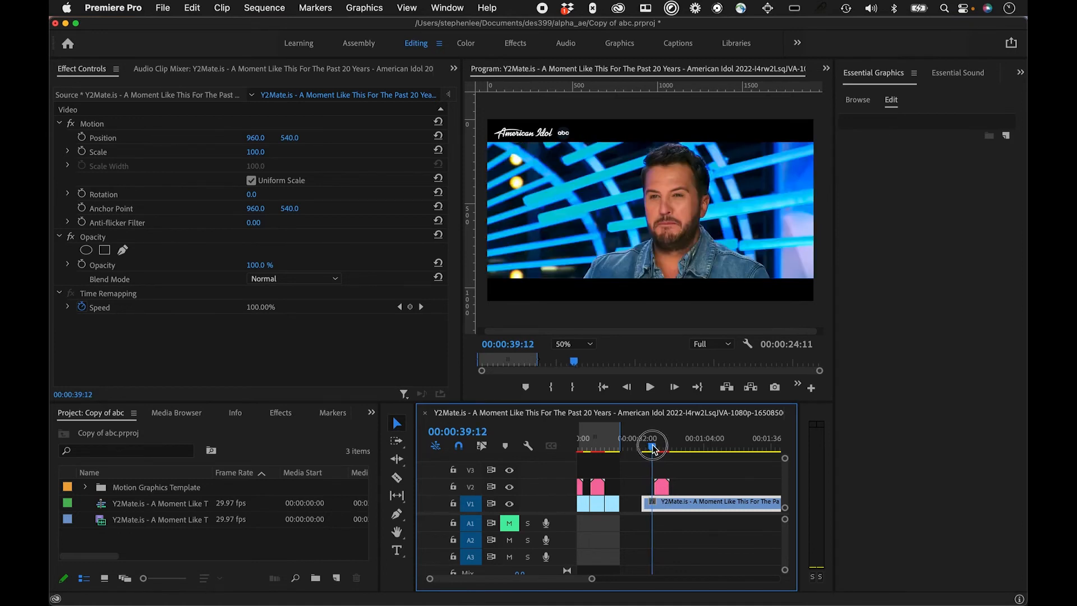
left_click_drag(665, 492, 662, 493)
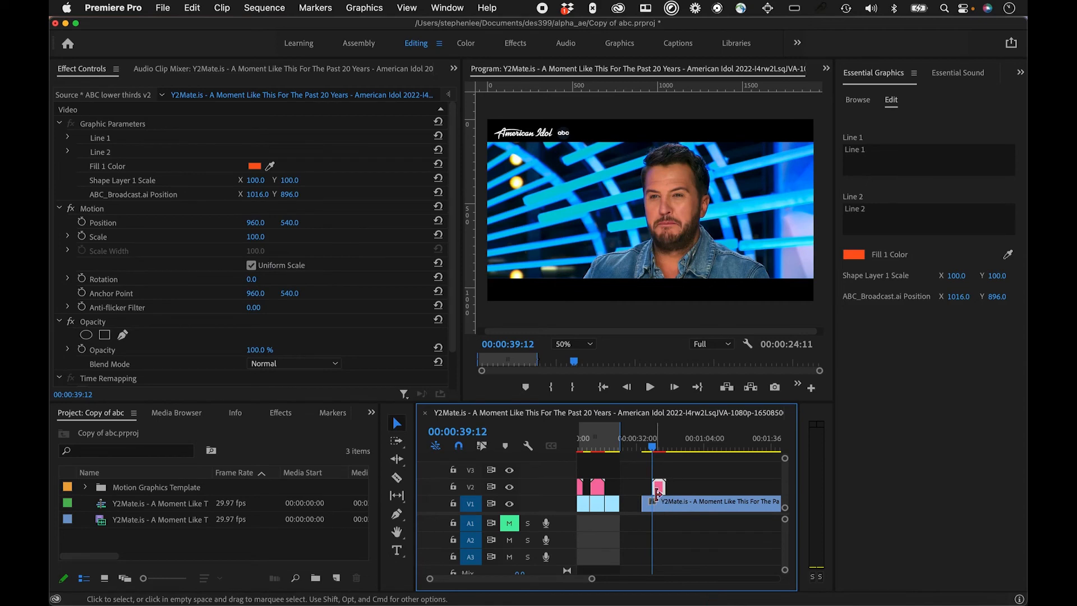
key("i")
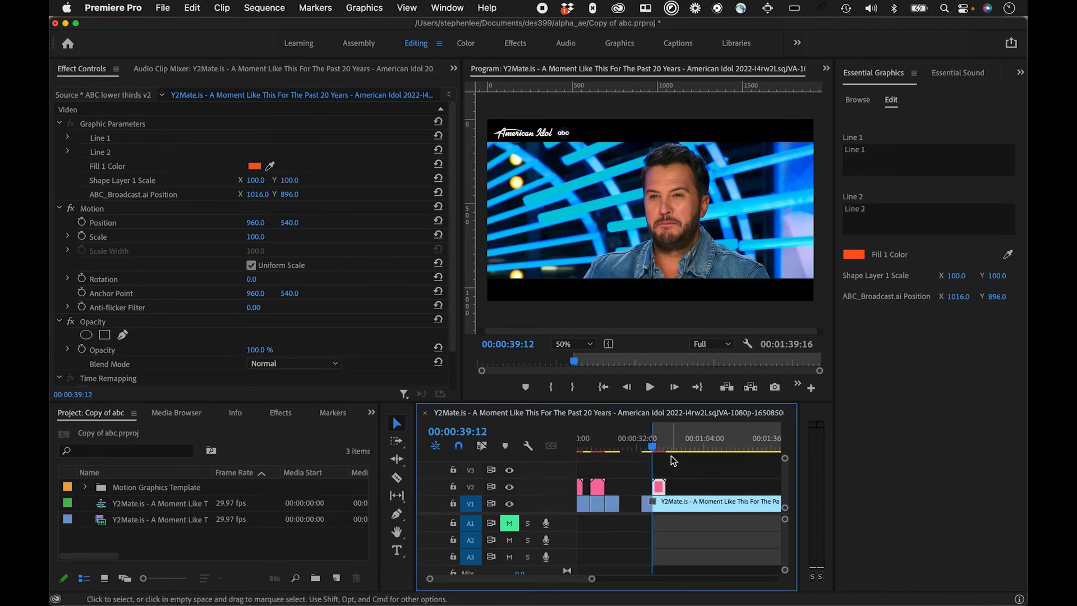
mouse_move(655, 449)
left_mouse_down()
mouse_move(675, 448)
mouse_move(658, 452)
left_mouse_up()
key("o")
left_click(659, 486)
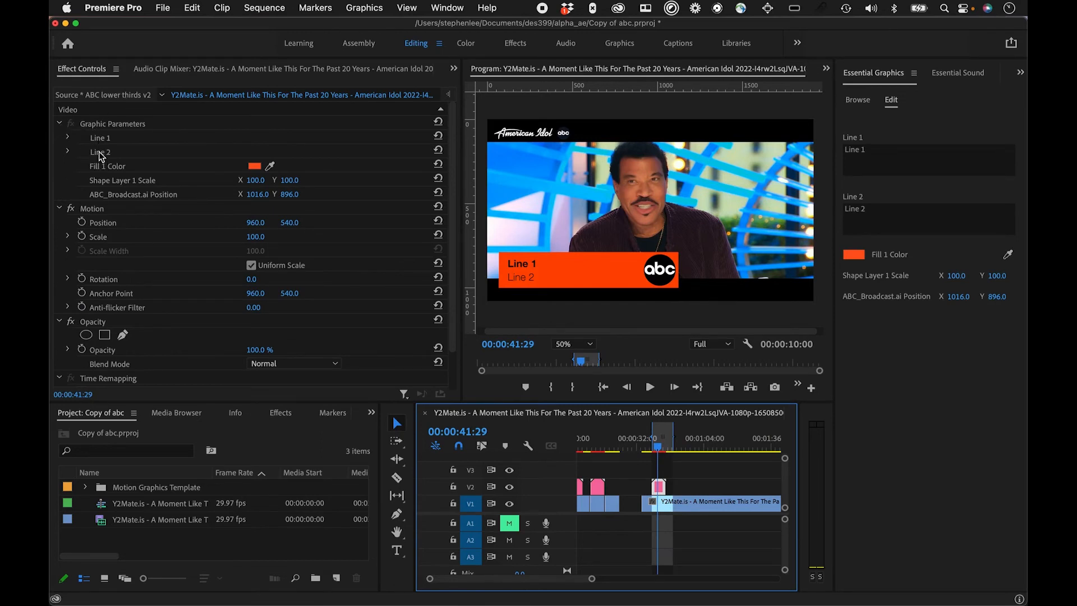
Change the V2 lower third's Fill 1 Color to blue 0038DE.
left_click(69, 139)
left_click(127, 217)
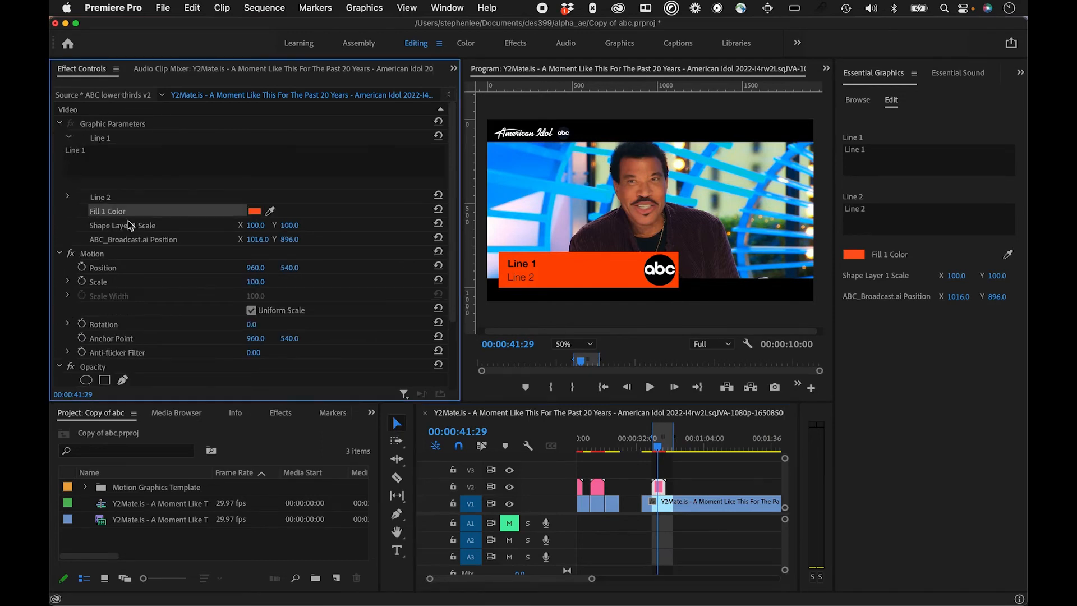
left_click(255, 212)
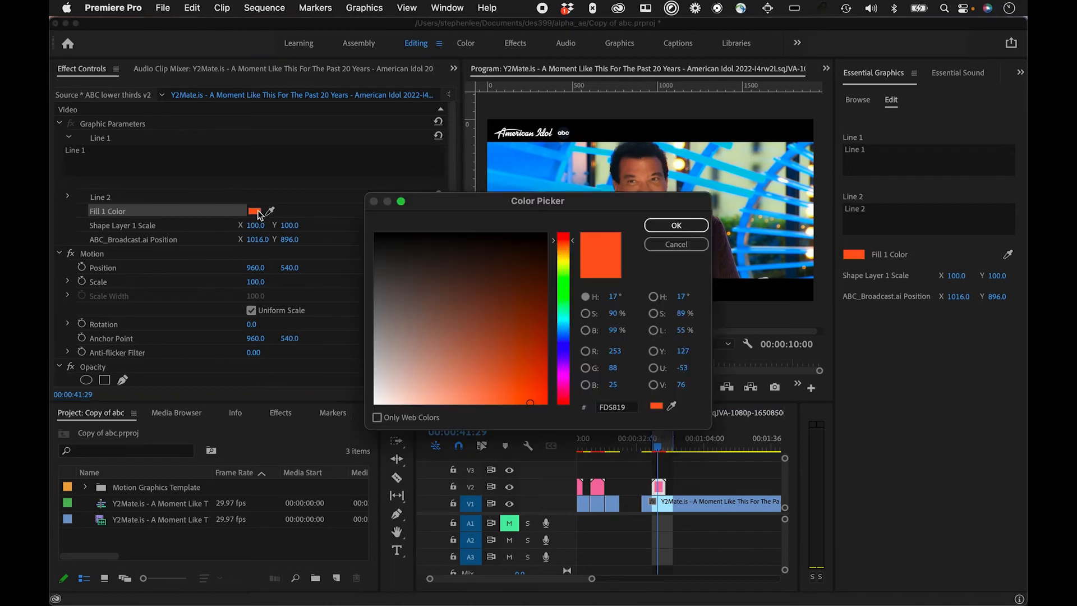
left_click(564, 284)
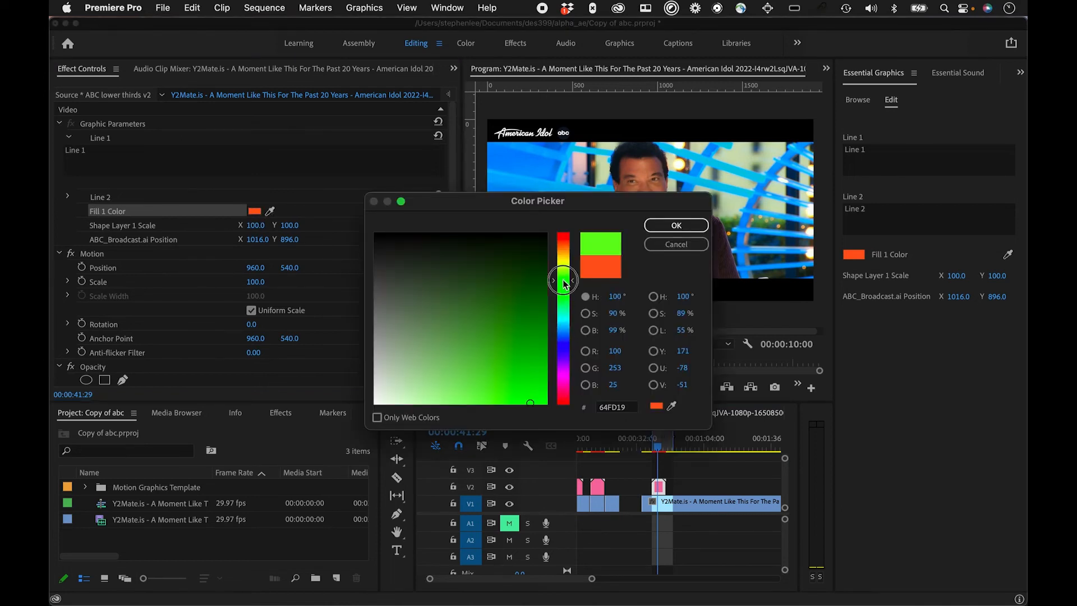
left_click(565, 343)
mouse_move(539, 280)
left_mouse_down()
mouse_move(548, 284)
mouse_move(536, 306)
mouse_move(513, 322)
mouse_move(475, 325)
mouse_move(547, 382)
left_mouse_up()
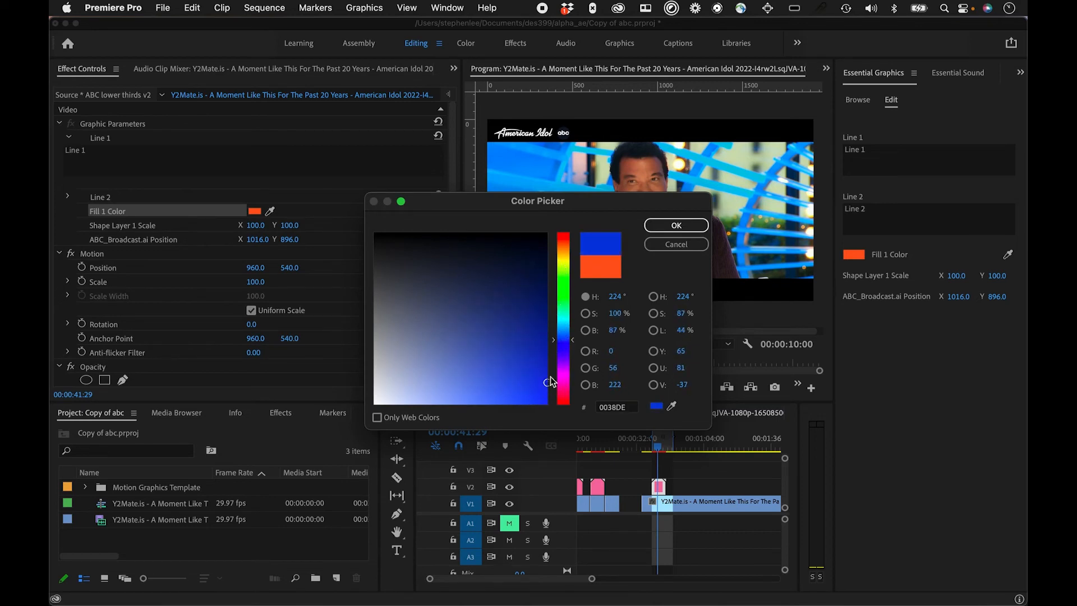
left_click(677, 225)
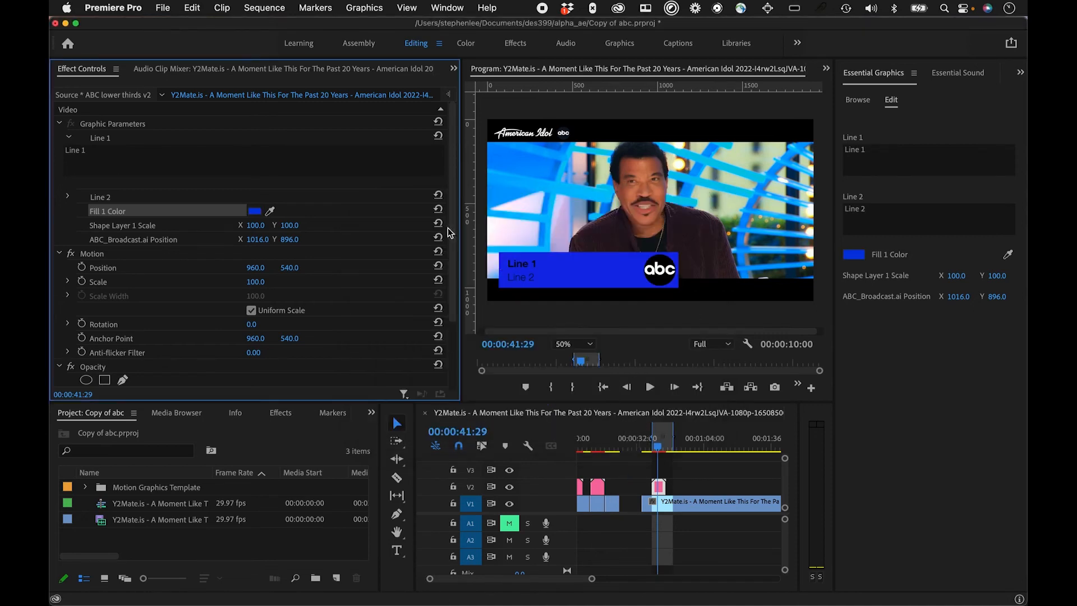
Lighten the lower third's blue Fill 1 Color slightly and check the overlay at 00:00:42:18.
left_click(254, 212)
left_click_drag(546, 383, 521, 391)
left_click(677, 226)
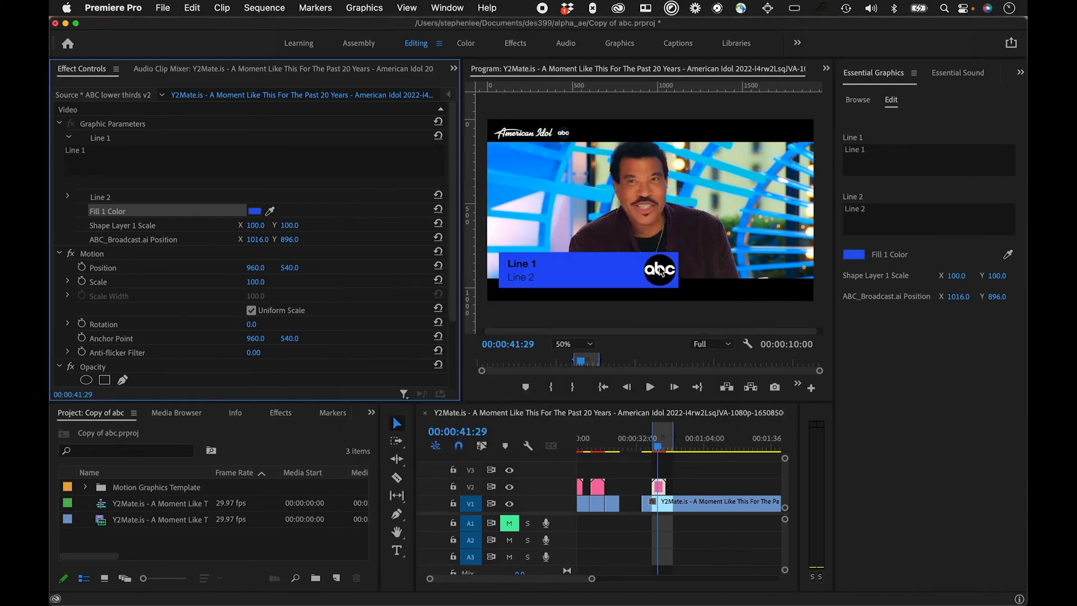
left_click_drag(662, 448, 663, 452)
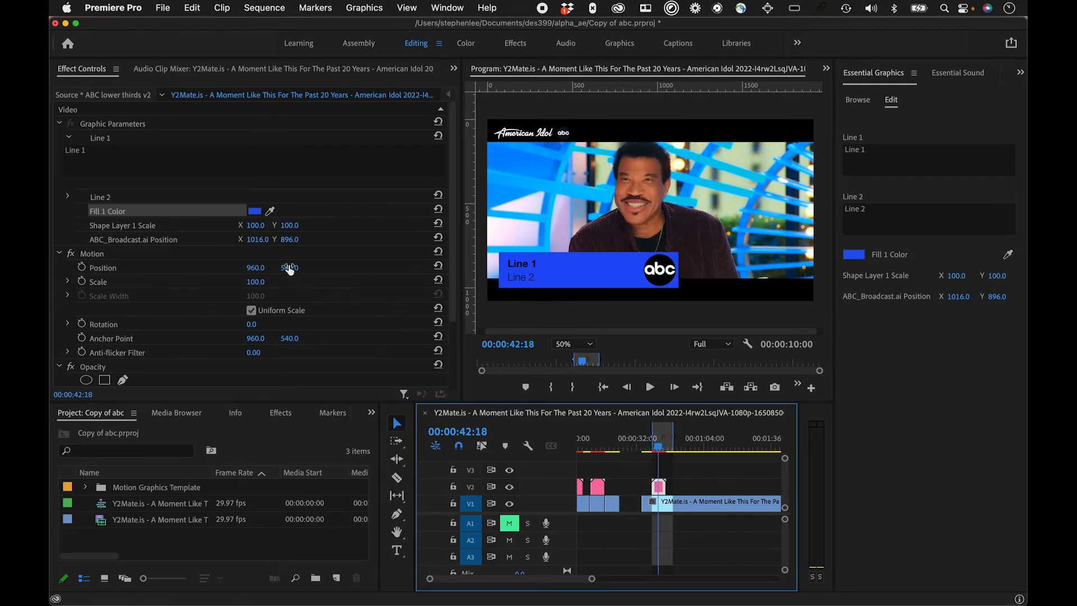
Set the lower third's Line 1 text to "The Show is Back" and Line 2 to "This Sunday".
left_click(73, 155)
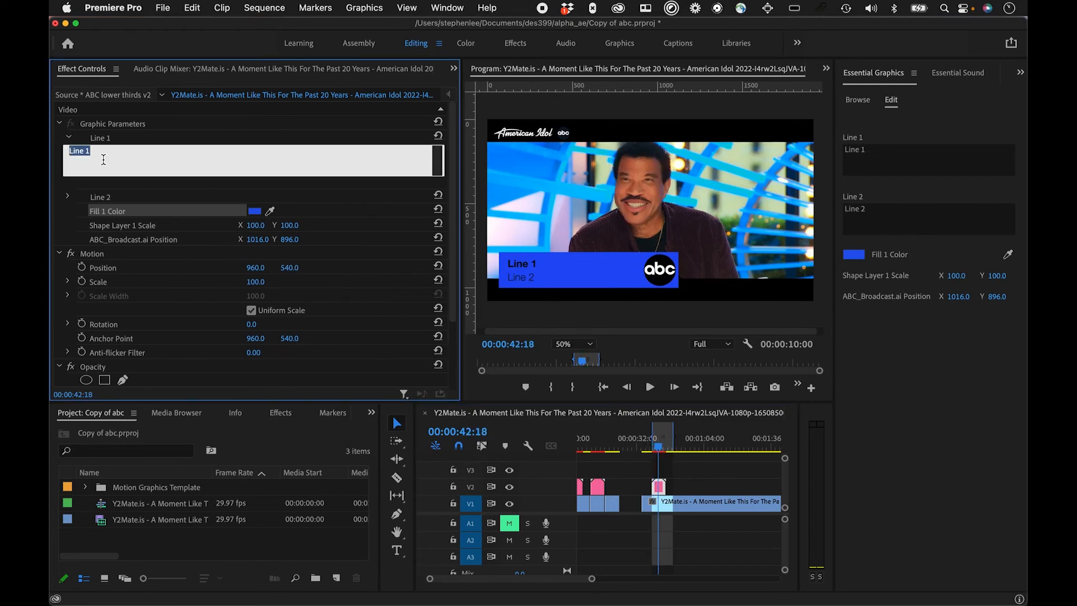
left_click(82, 183)
left_click(69, 196)
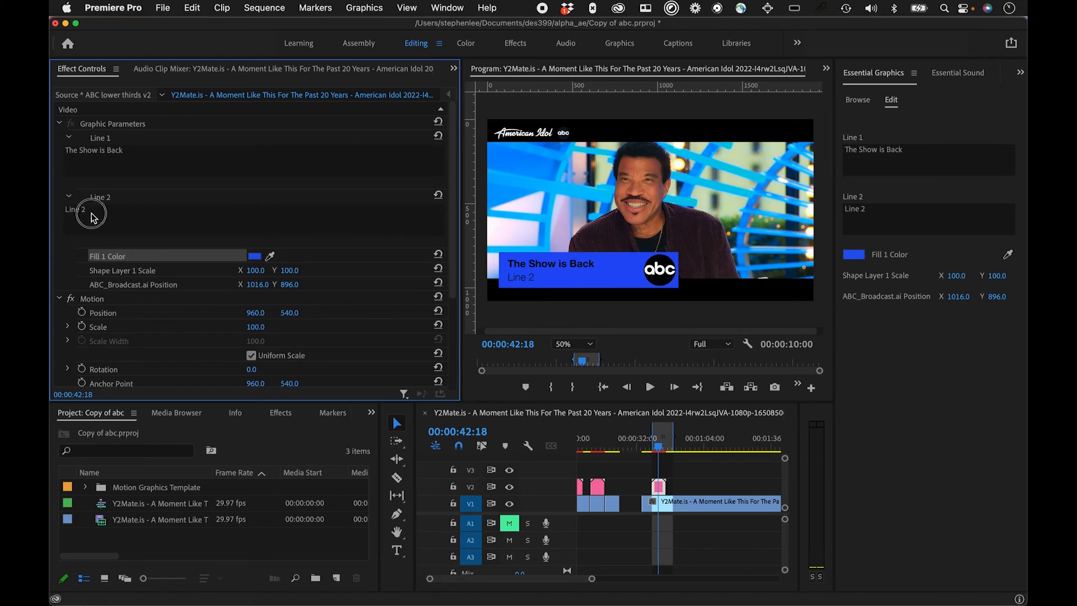
left_click(91, 216)
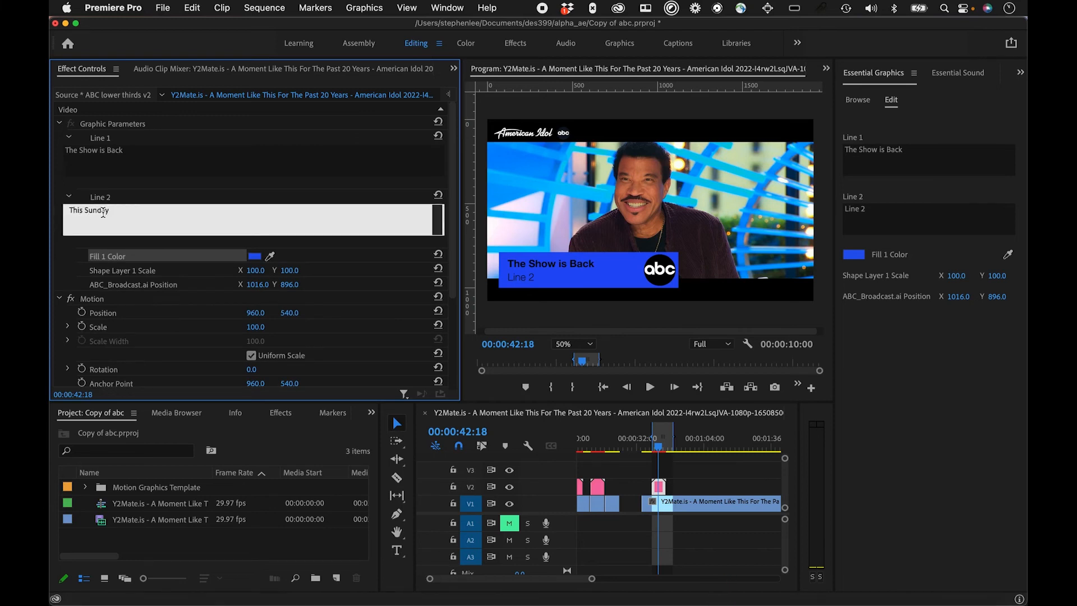
left_click(156, 185)
Play the sequence over the V2 graphic to preview the new text and bar color.
left_click(664, 449)
left_click_drag(666, 455, 653, 452)
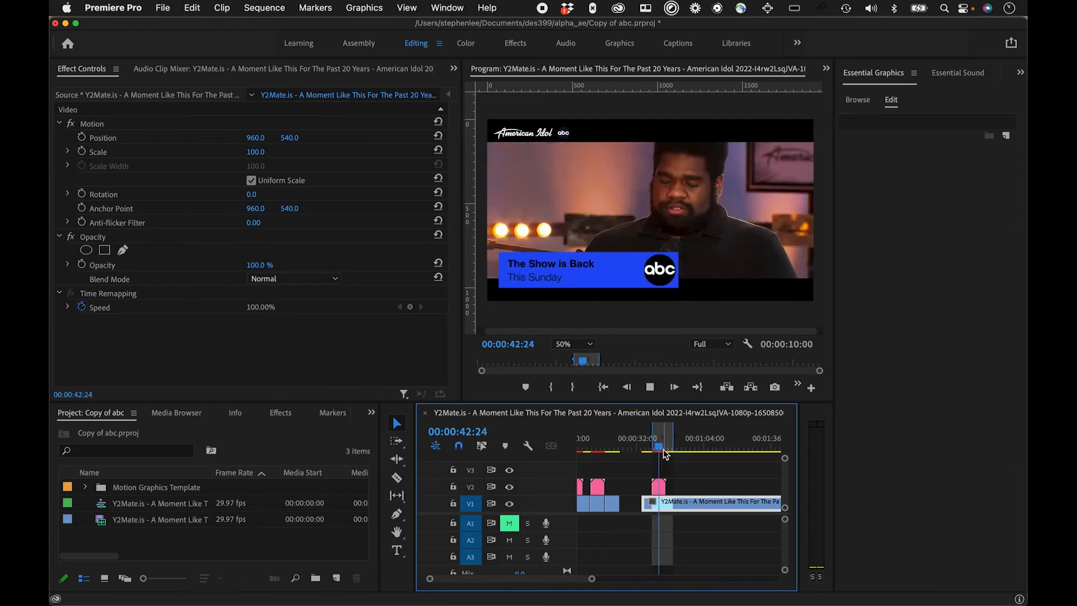
key("space")
On the V2 graphic, set Shape Layer 1 Scale X to 165 and ABC_Broadcast.ai Position X to 1692.
left_click(661, 486)
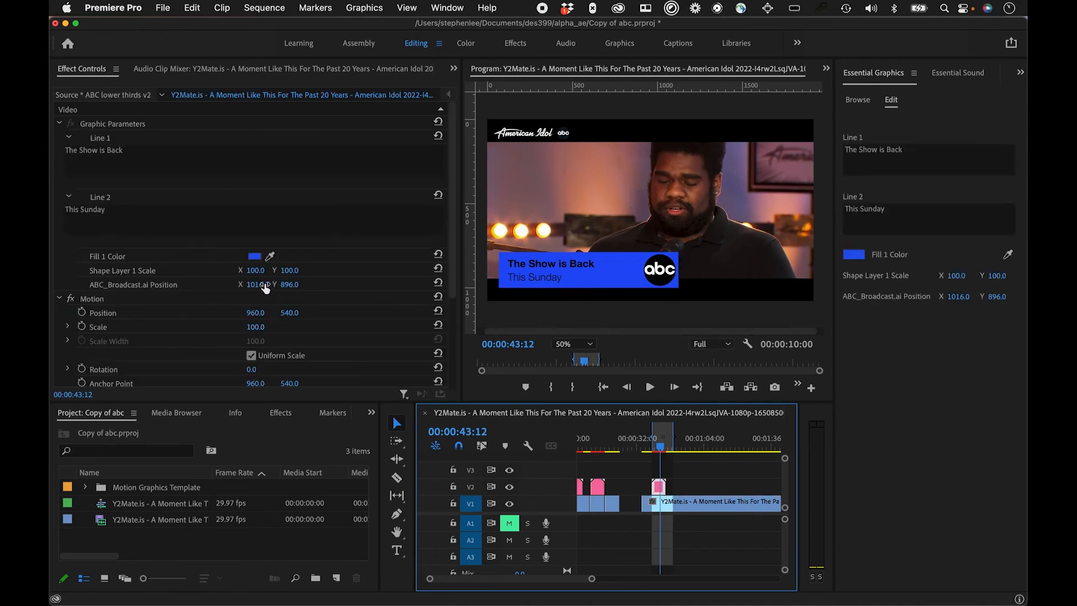
left_click_drag(260, 274, 322, 274)
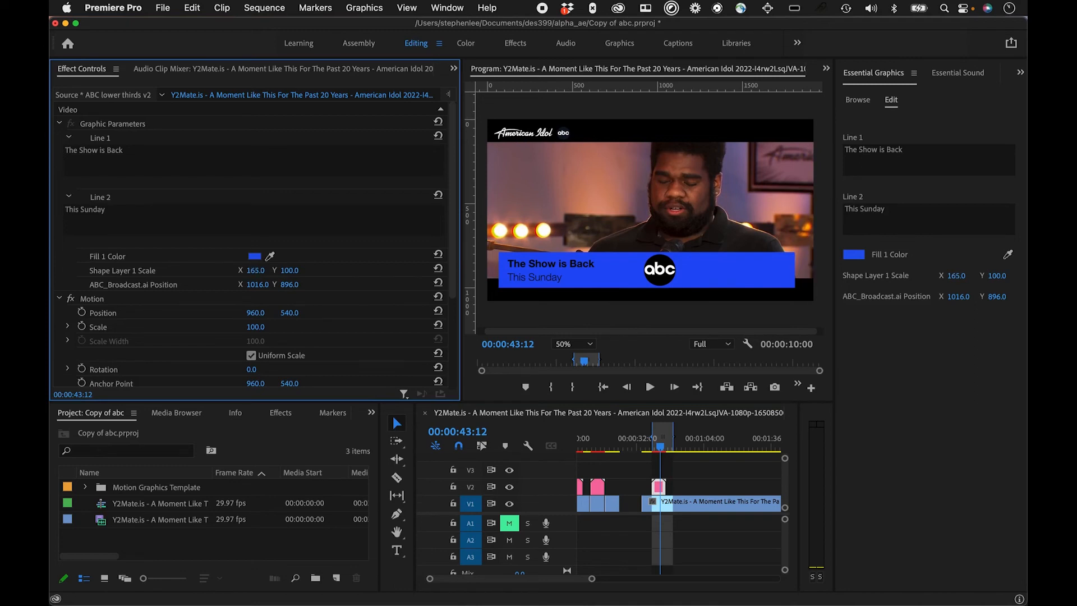
left_click_drag(256, 285, 632, 285)
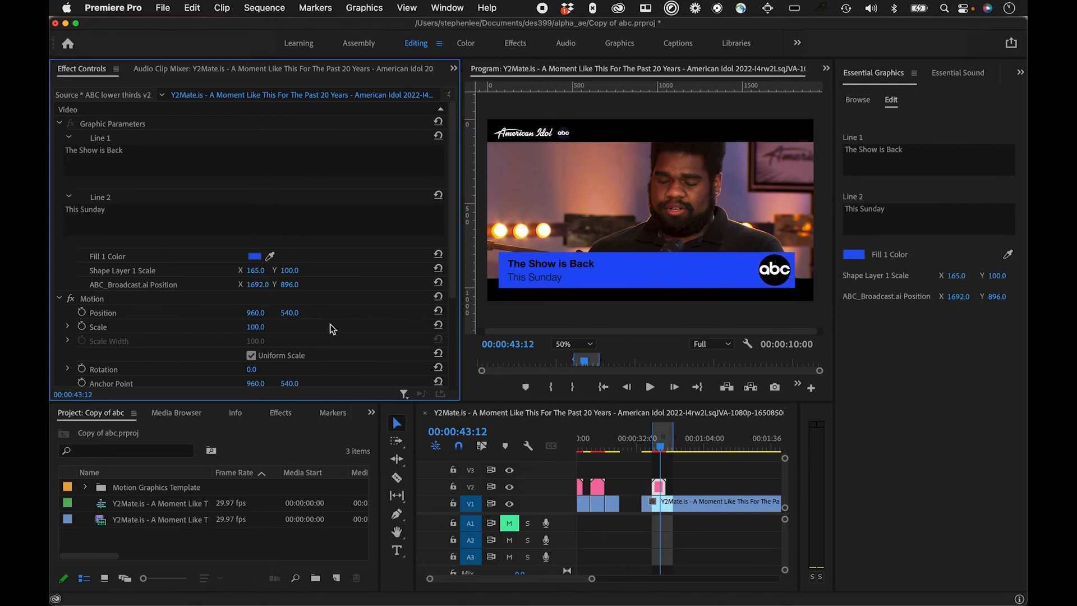
Play the widened lower third from 00:00:39:12 and park the playhead at 00:00:42:28.
left_click_drag(664, 452, 654, 451)
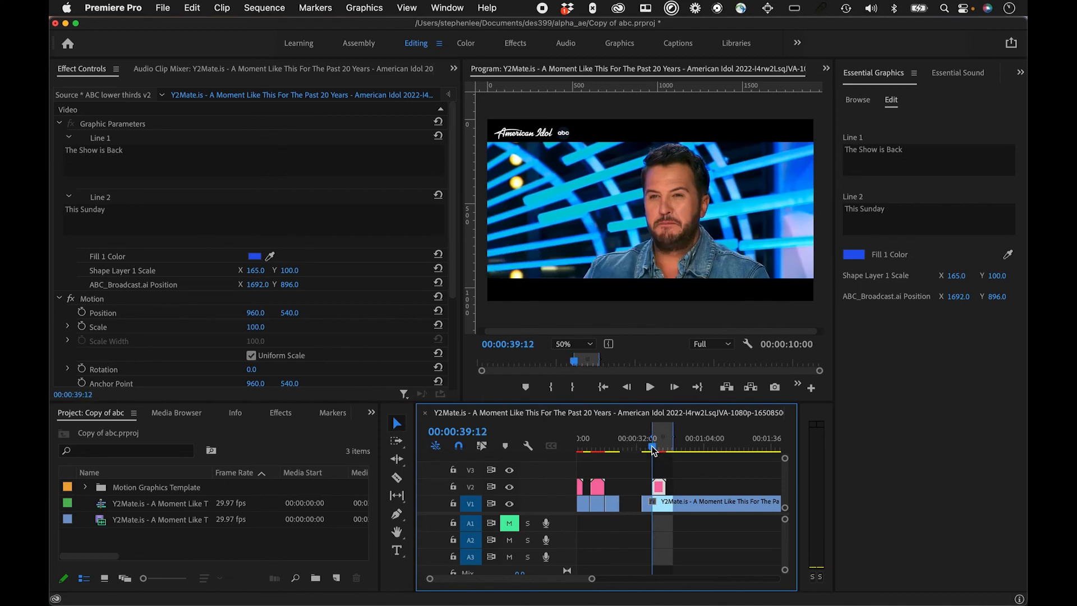
key("space")
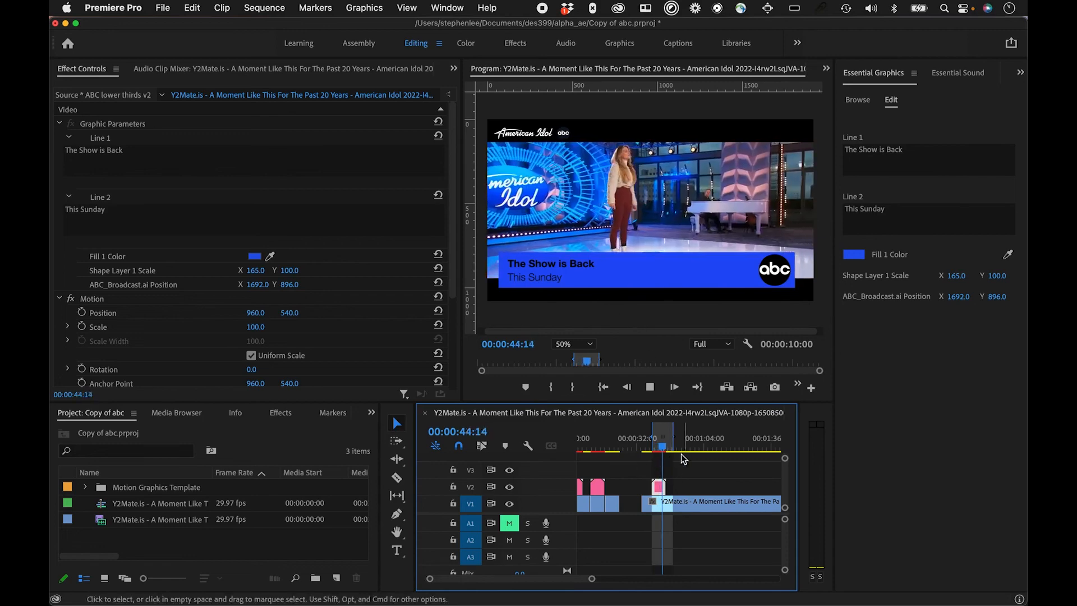
left_click(664, 446)
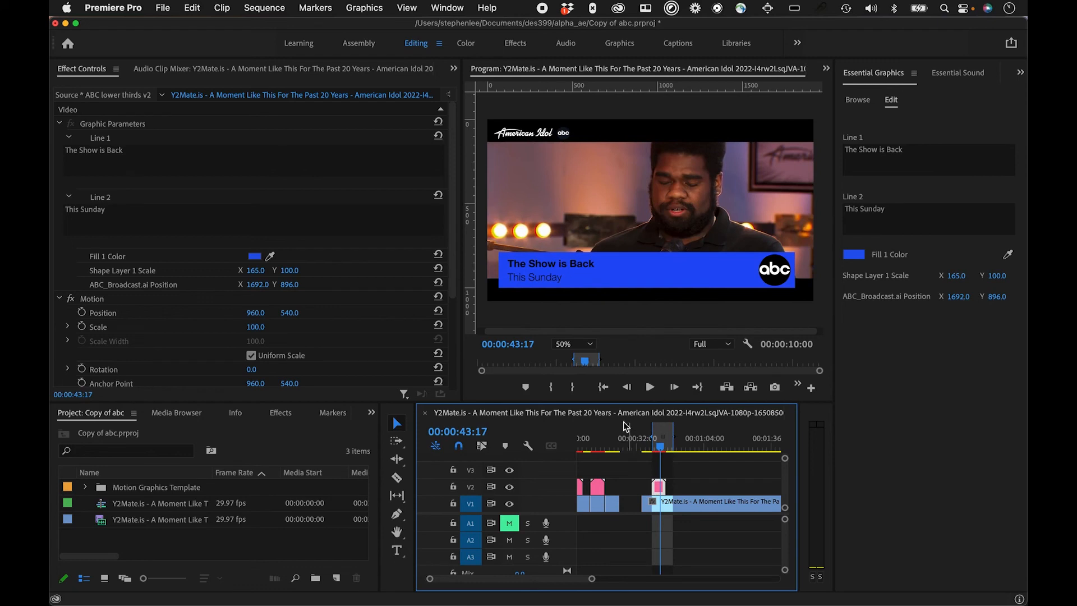
left_click(254, 274)
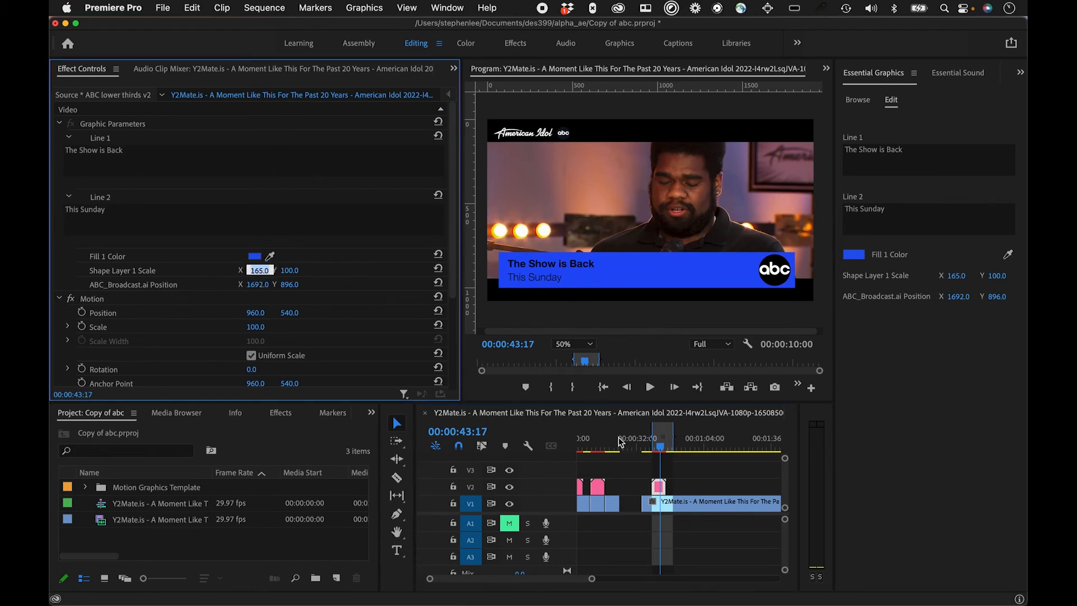
left_click(663, 447)
left_click_drag(662, 446, 661, 447)
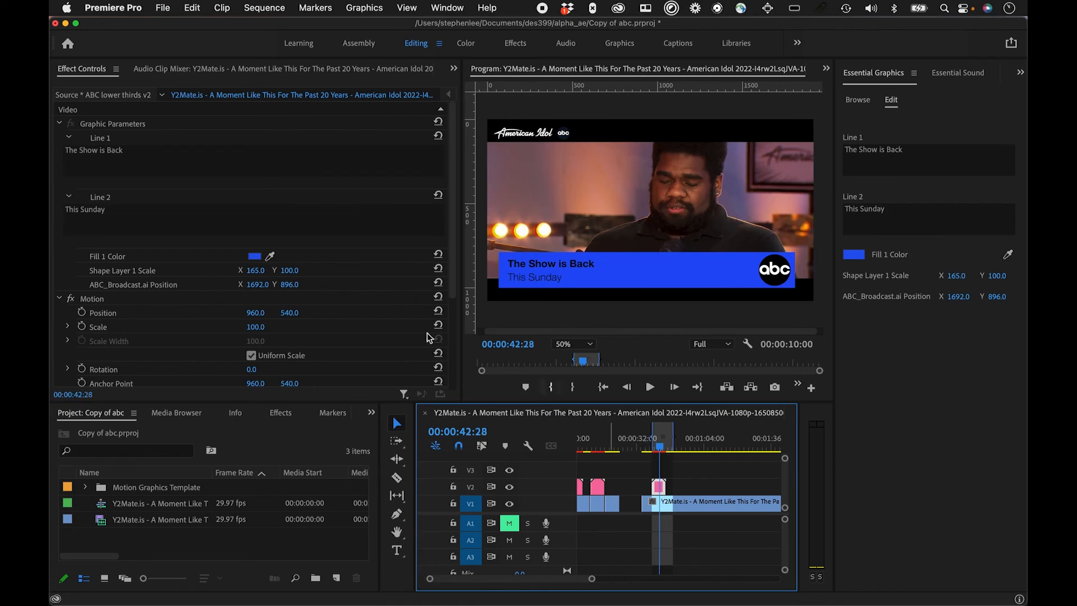
Shorten the bar to Shape Layer 1 Scale X 152 and move the ABC logo to Position X 1561.
left_click(256, 272)
left_click_drag(256, 272, 270, 271)
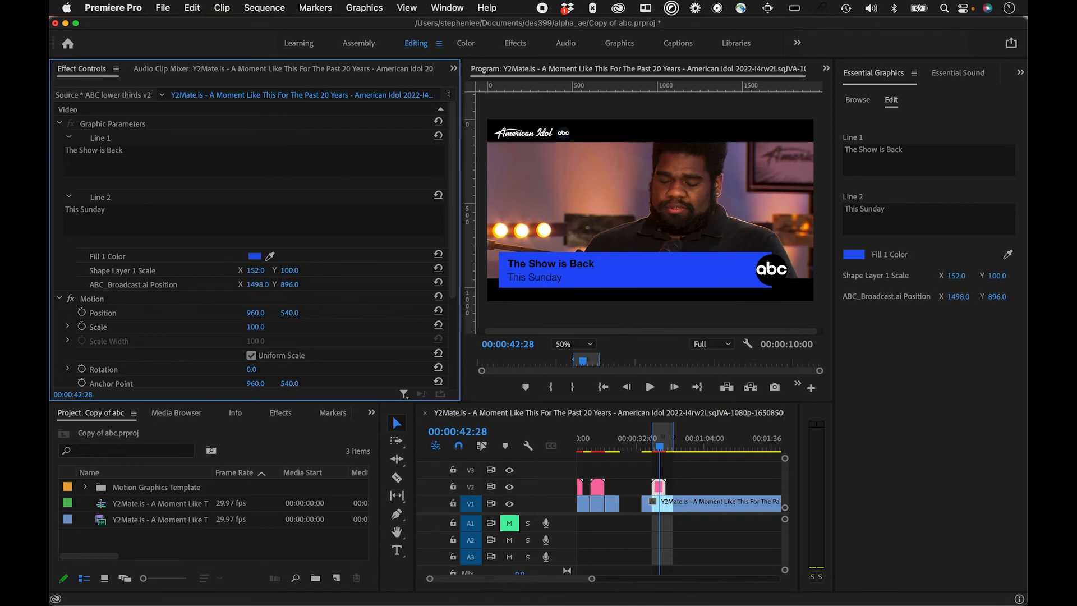
left_click_drag(276, 286, 274, 287)
scroll(263, 290, "down", 1)
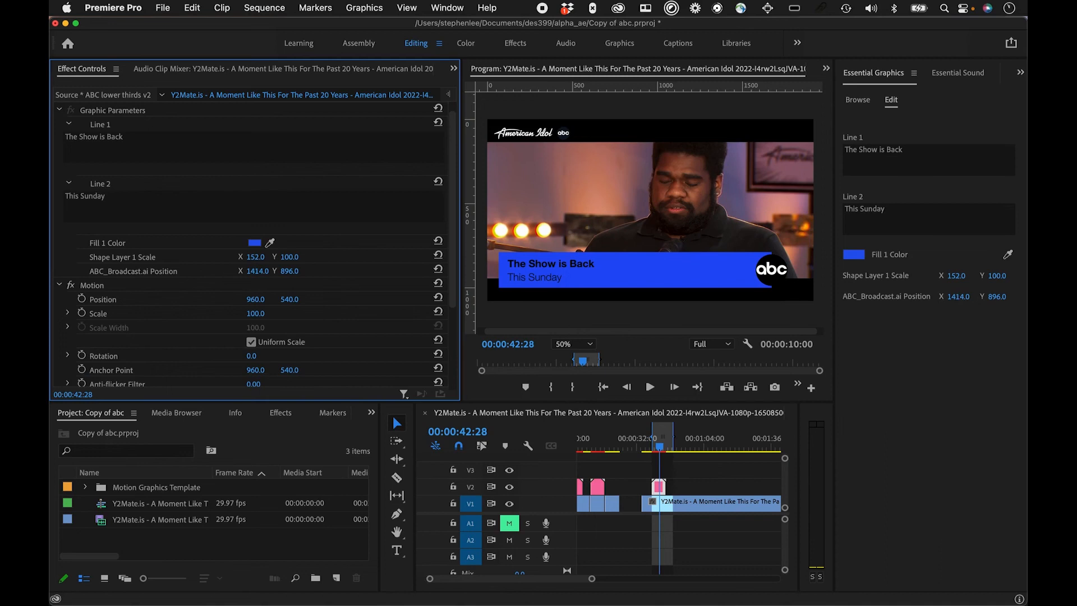
mouse_move(275, 271)
left_mouse_down()
mouse_move(196, 271)
mouse_move(293, 271)
left_mouse_up()
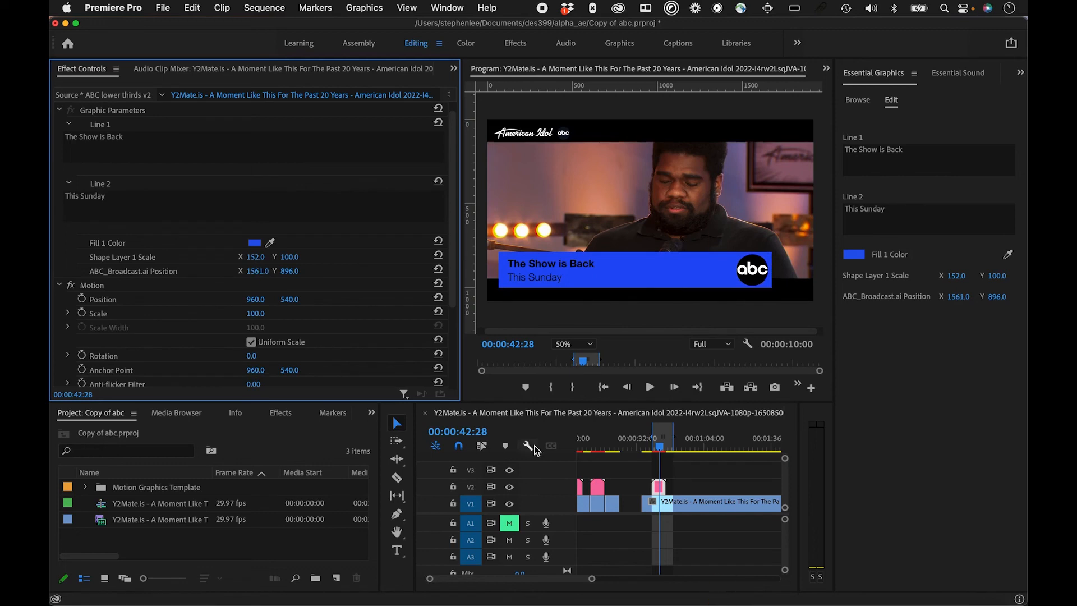
Play the footage through the V2 graphic's full duration to review its animation and the resized bar.
left_click(654, 449)
key("space")
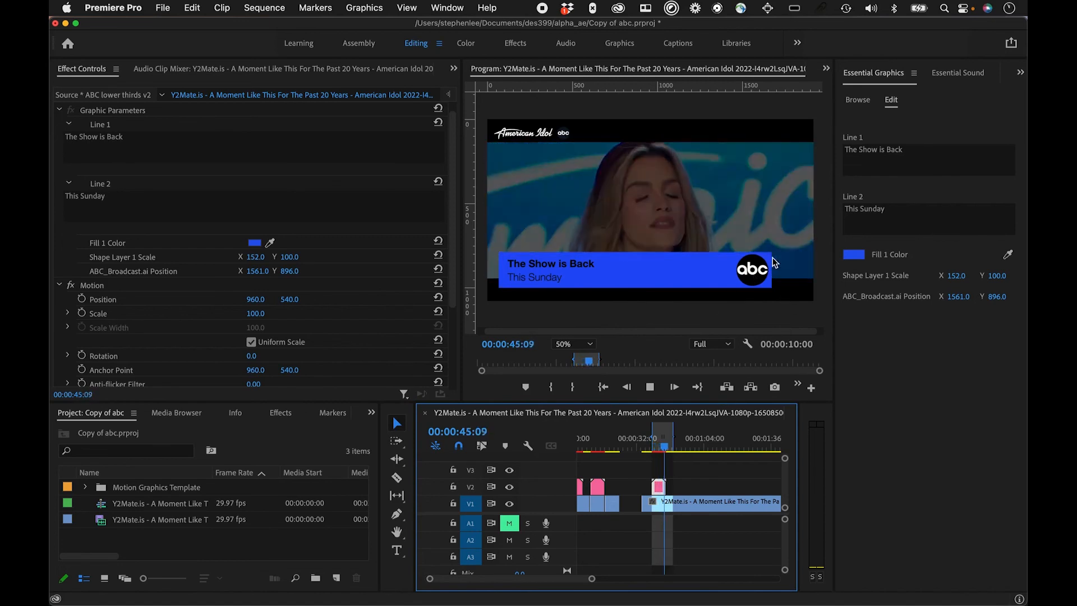
left_click(668, 449)
left_click(644, 449)
key("space")
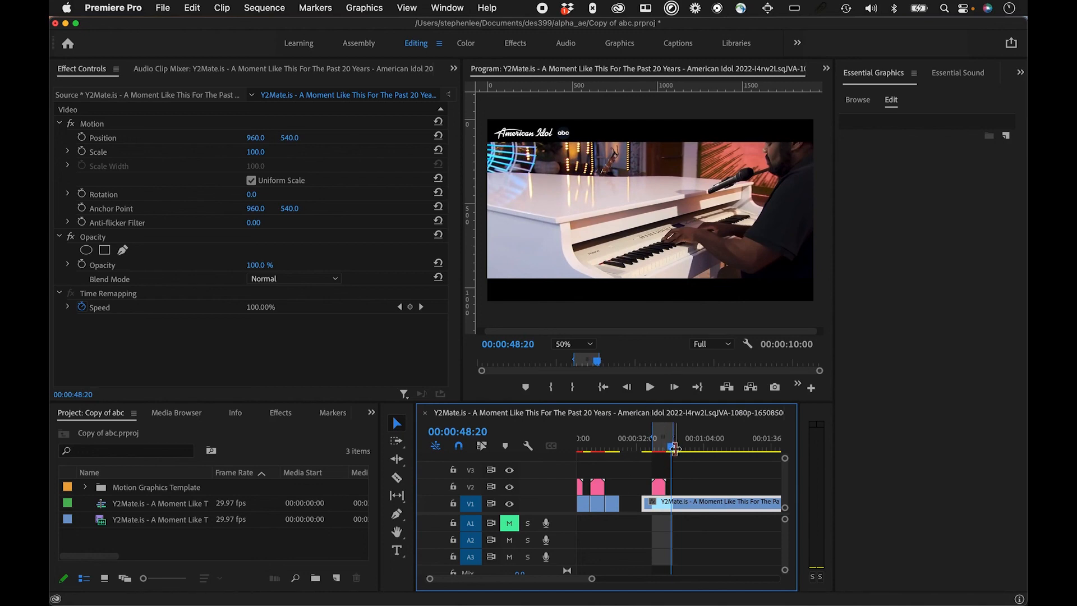
Export the sequence's in-to-out range as H.264 to the renders folder under the name abc template2.
left_click_drag(683, 506, 683, 506)
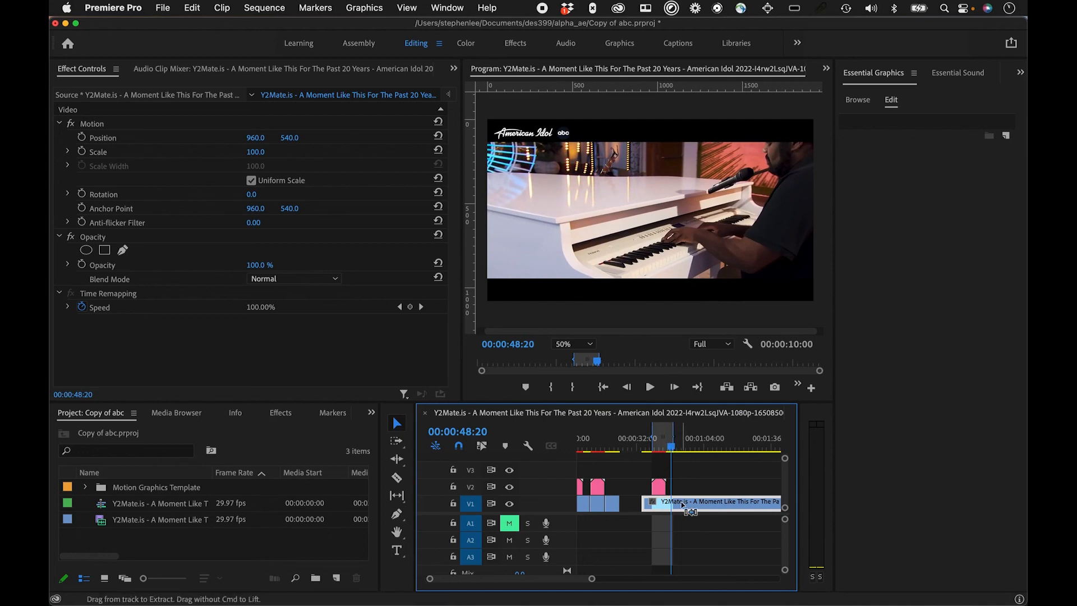
key("super+m")
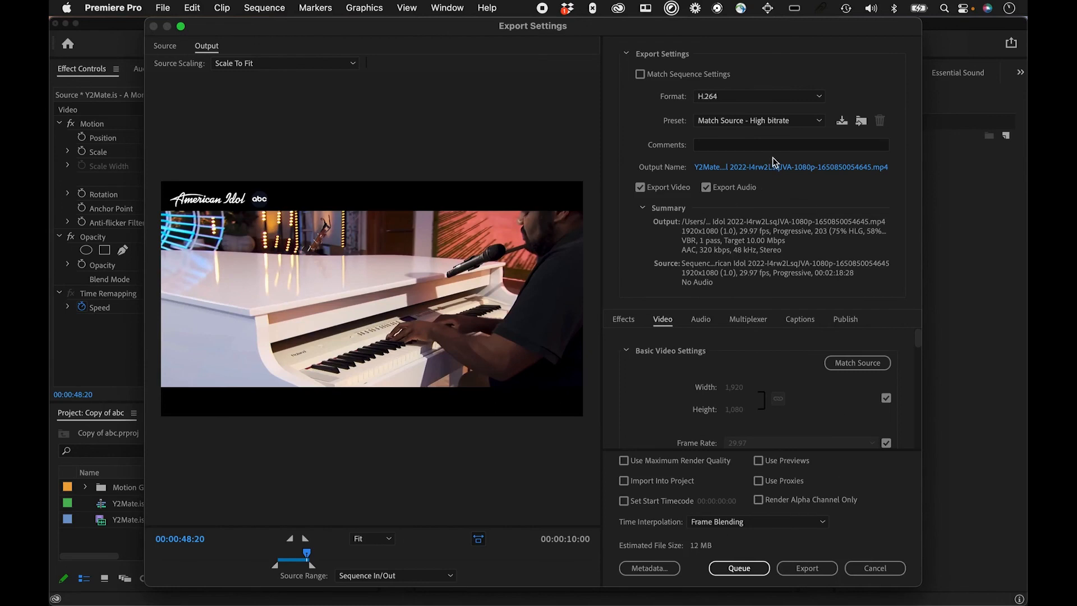
left_click(789, 169)
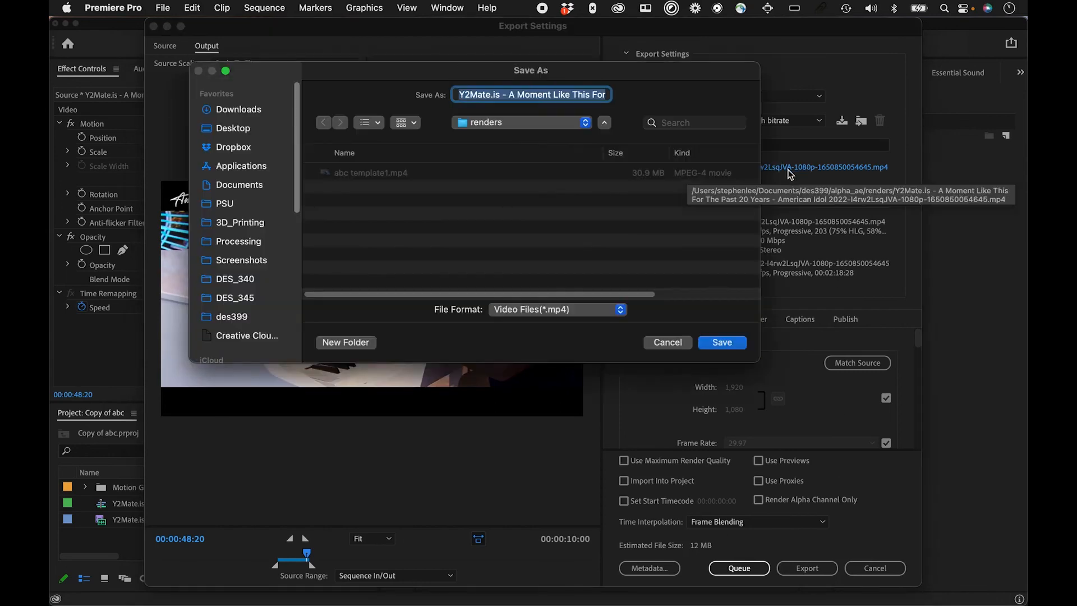
left_click(388, 181)
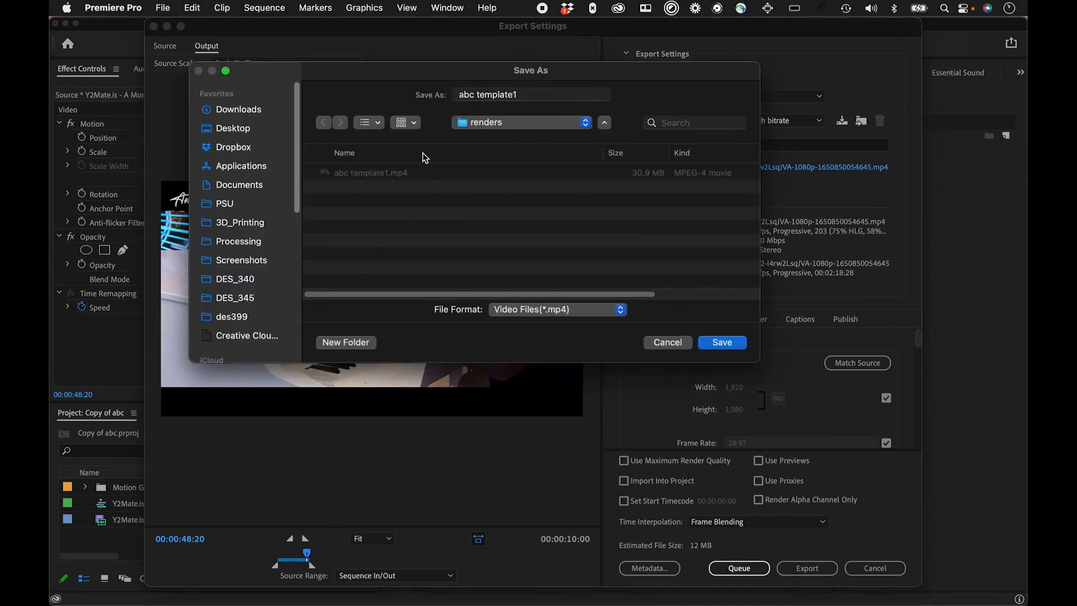
left_click(525, 90)
type("2")
key("Return")
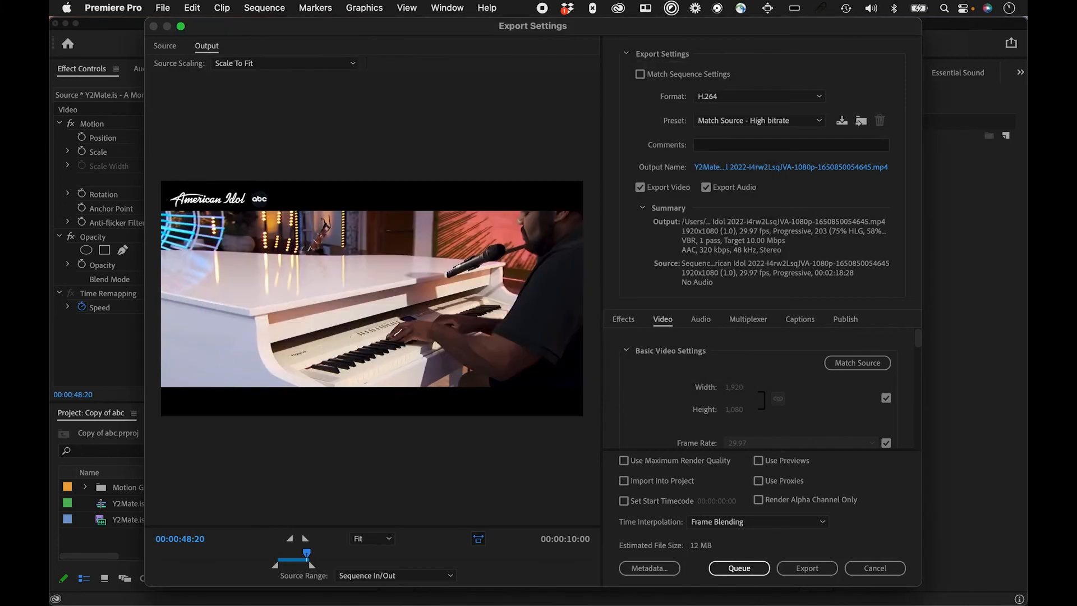
left_click(808, 568)
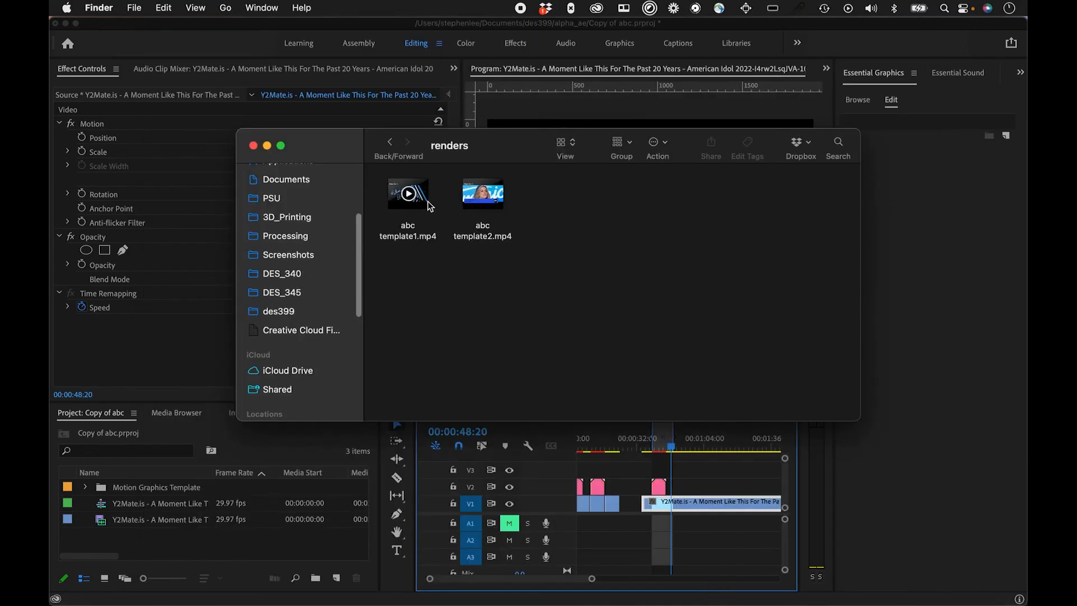
Switch to Finder and preview abc template2.mp4 in the renders folder, scrubbing back through the lower third.
key("space")
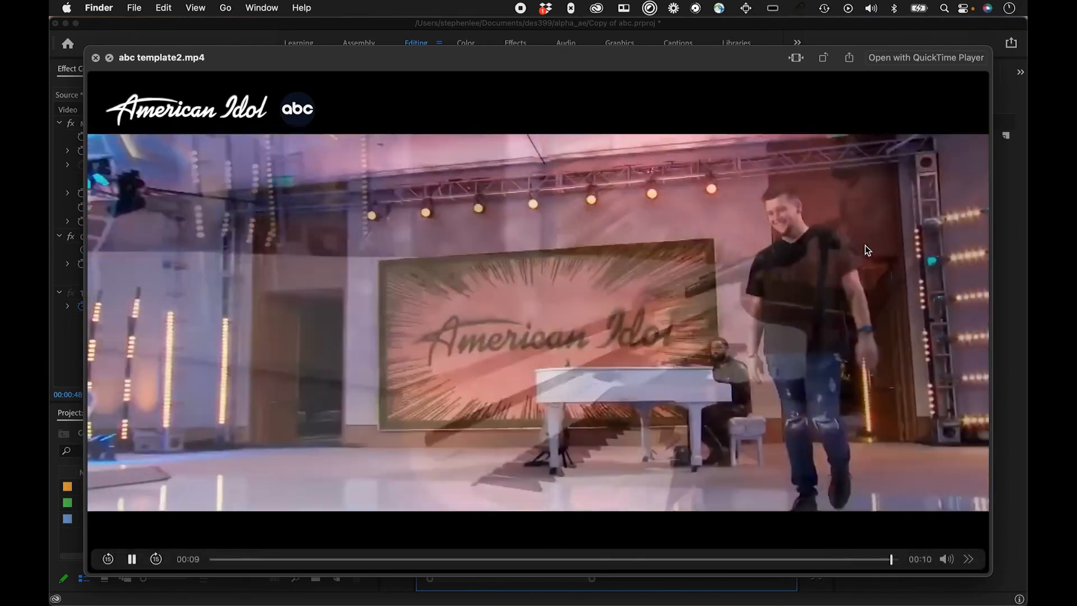
left_click_drag(842, 560, 673, 572)
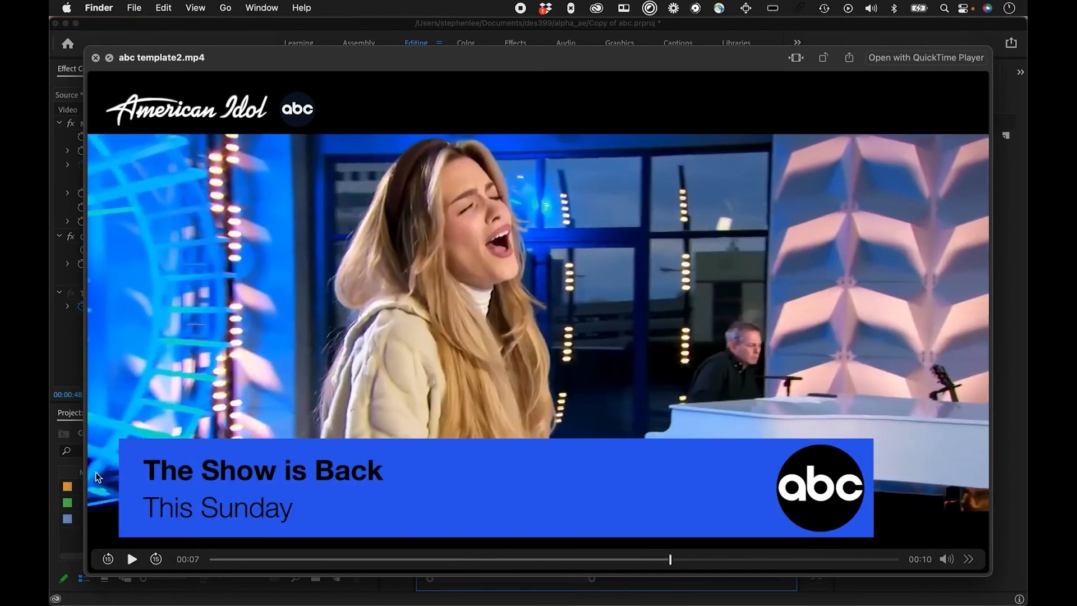
left_click_drag(705, 562, 465, 572)
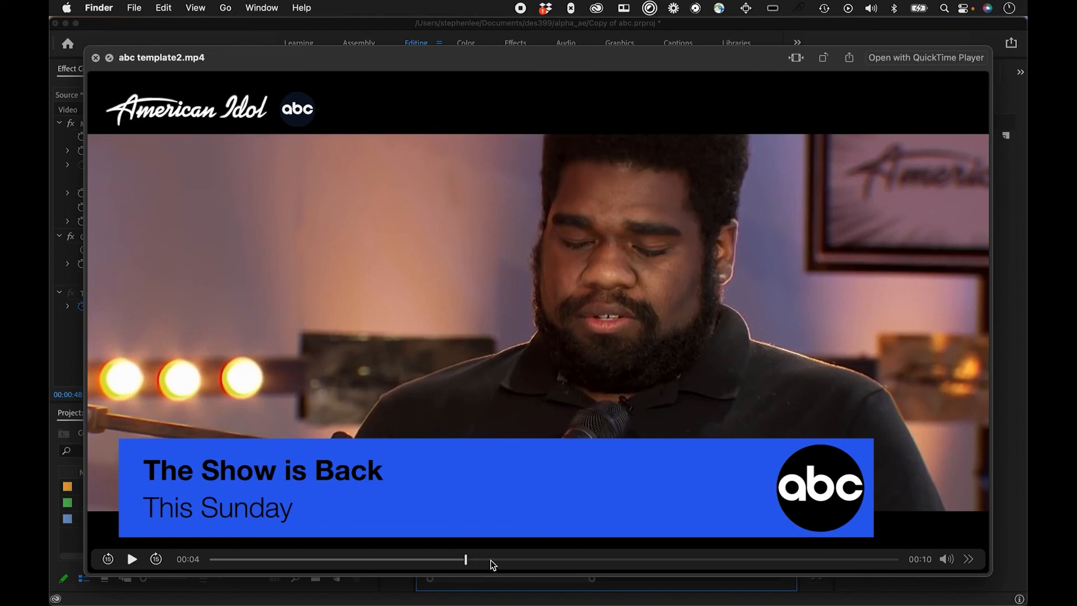
left_click_drag(492, 561, 387, 544)
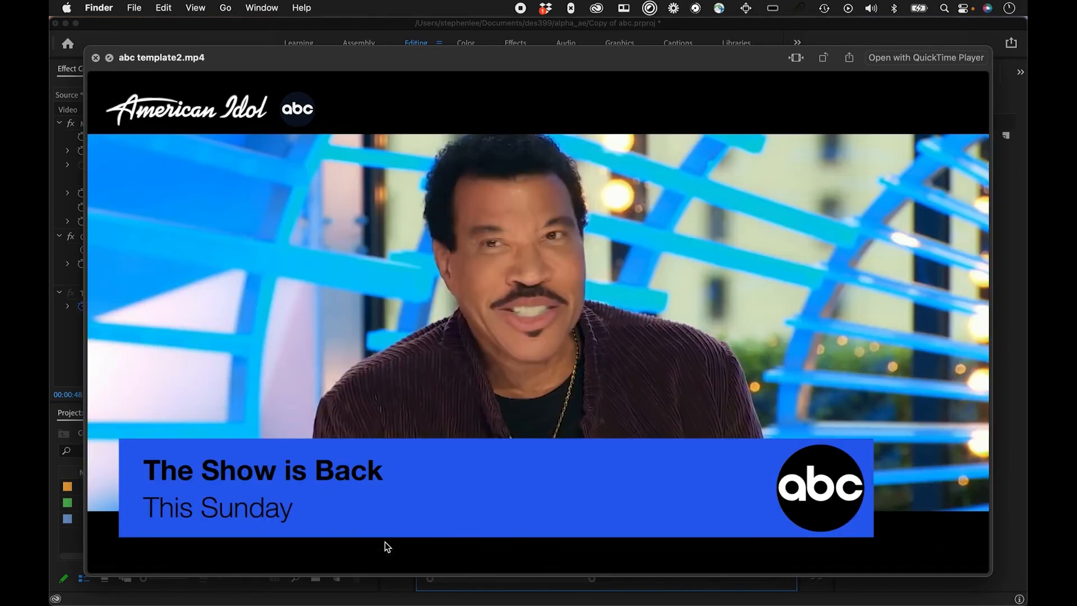